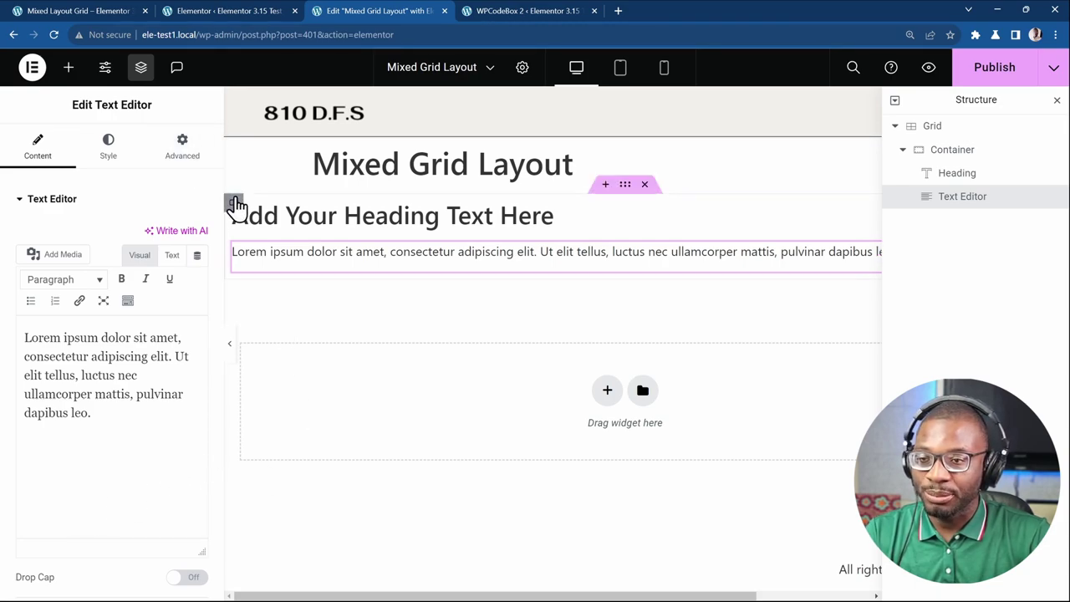
Give the container holding the heading and text a classic background in the light blue global colour.
{"action": "left_click", "coordinate": [233, 203]}
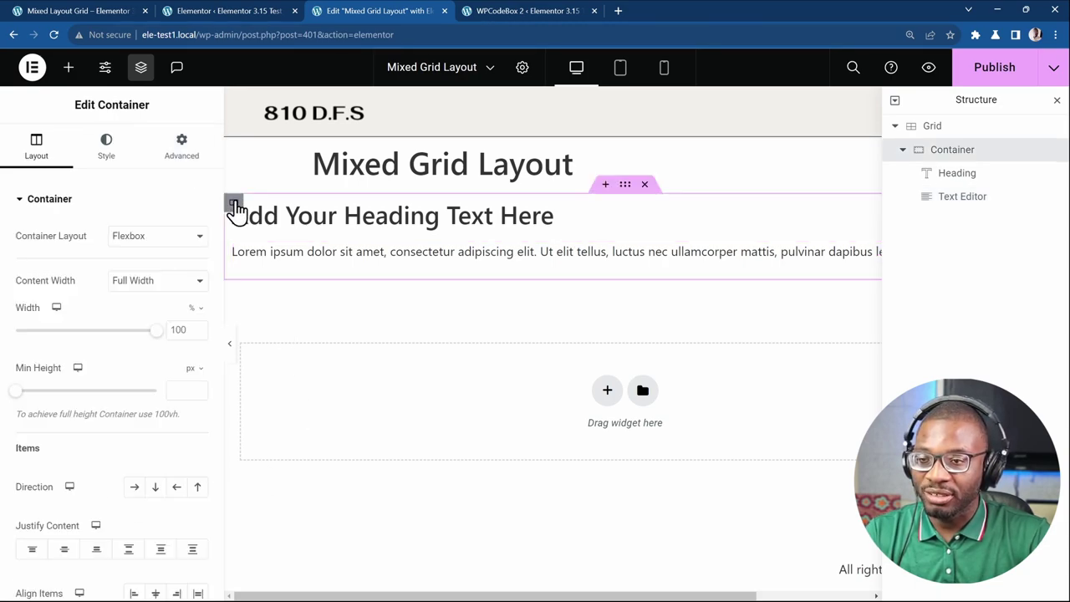
{"action": "left_click", "coordinate": [109, 150]}
{"action": "left_click", "coordinate": [134, 268]}
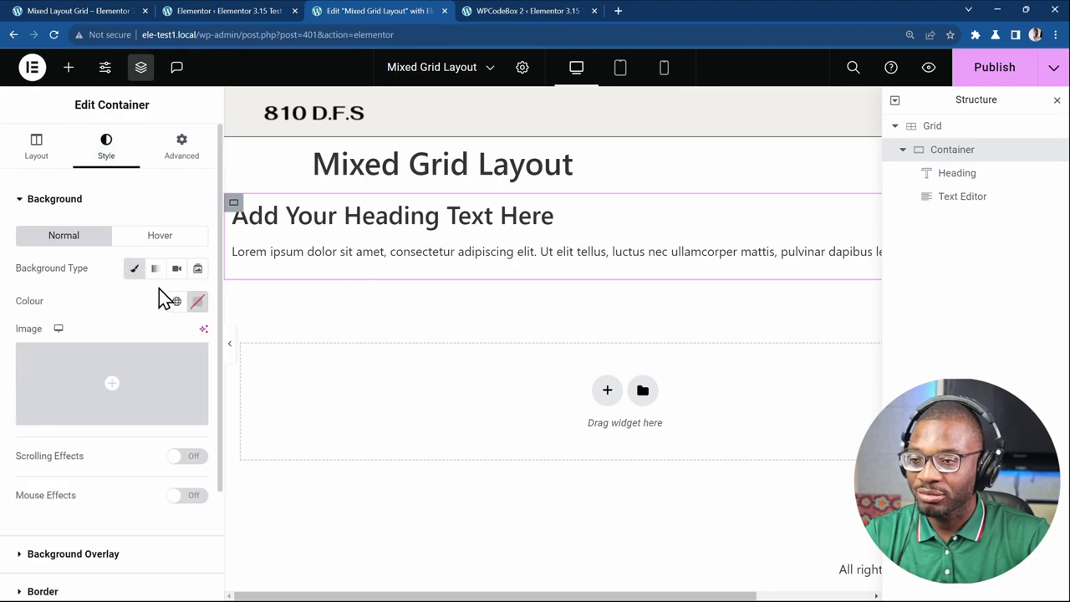
{"action": "left_click", "coordinate": [176, 301]}
{"action": "left_click", "coordinate": [122, 498]}
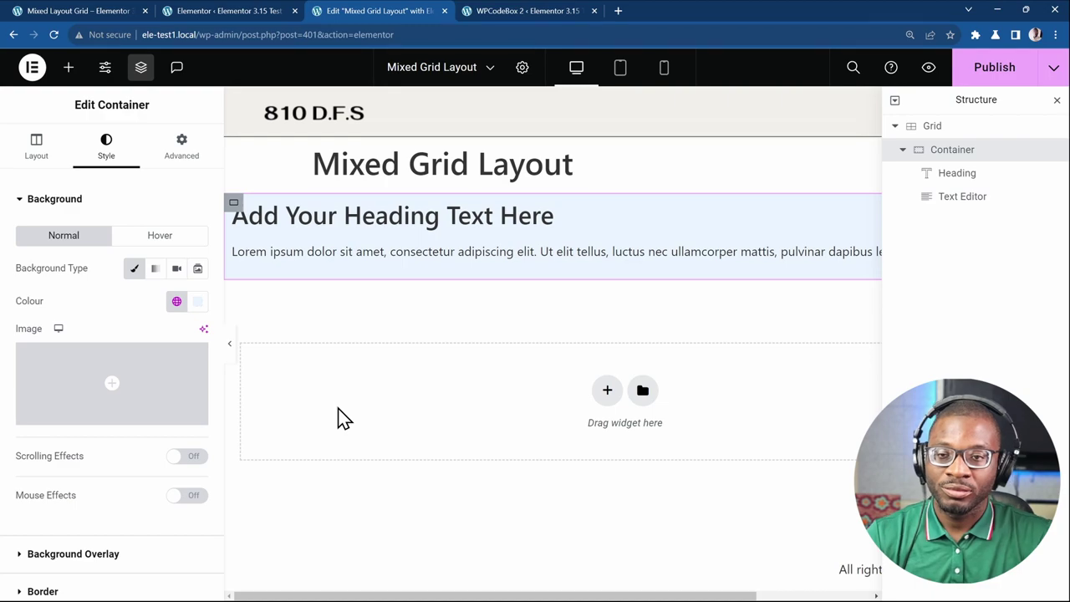
Add an Image widget to the Grid below the container and collapse the container in the structure.
{"action": "left_click", "coordinate": [934, 127]}
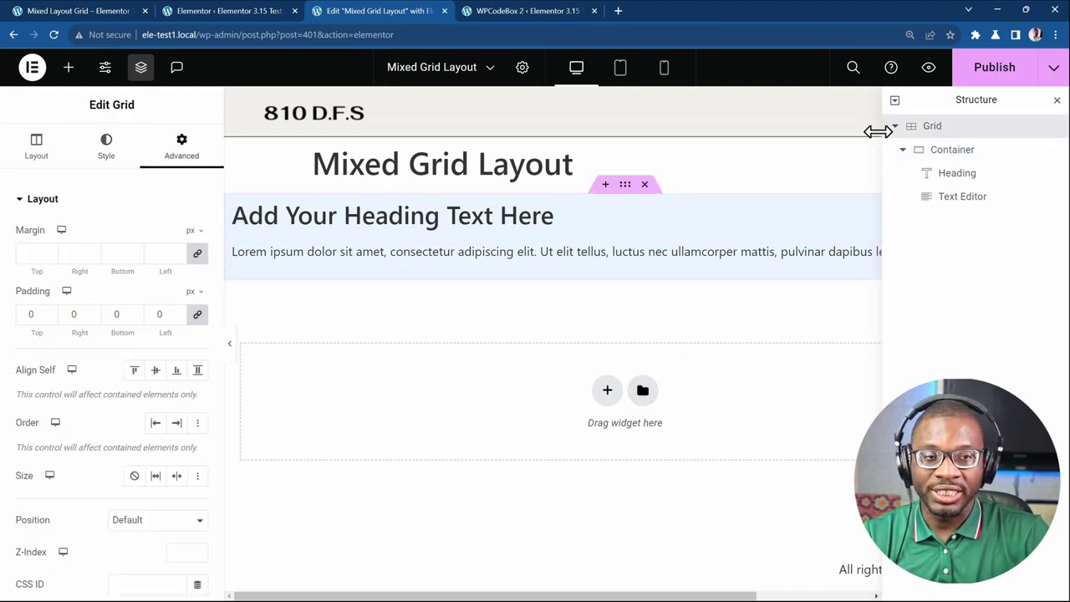
{"action": "left_click", "coordinate": [69, 67]}
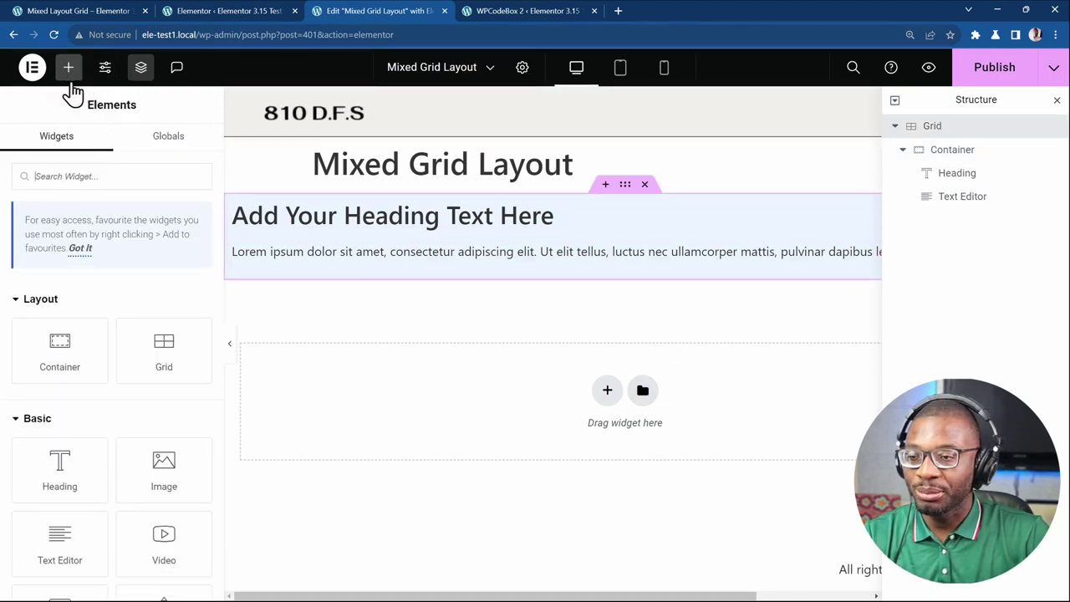
{"action": "left_click", "coordinate": [176, 459]}
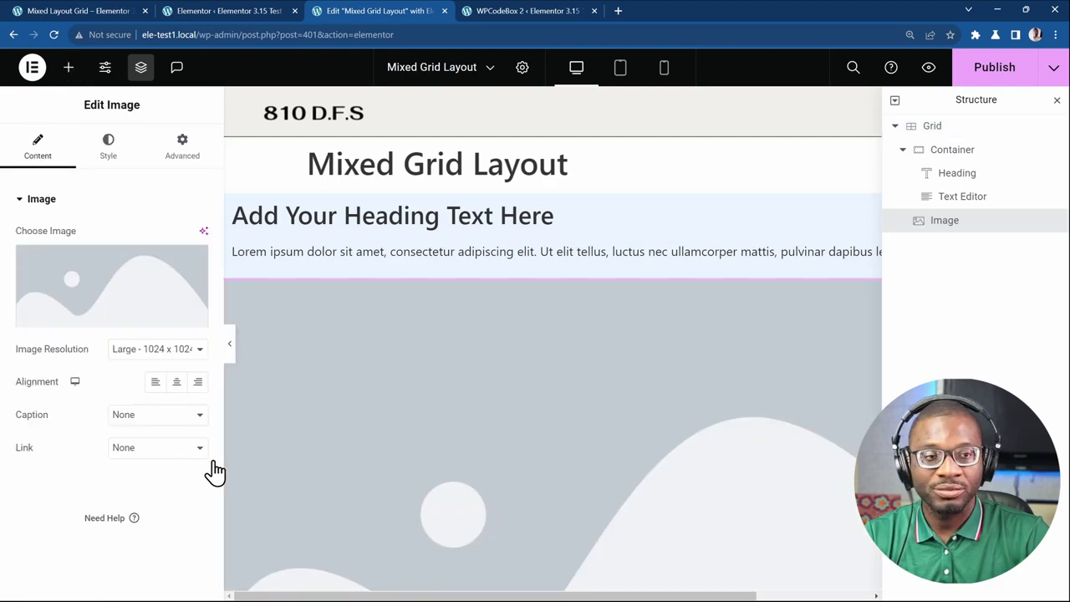
{"action": "left_click", "coordinate": [902, 151]}
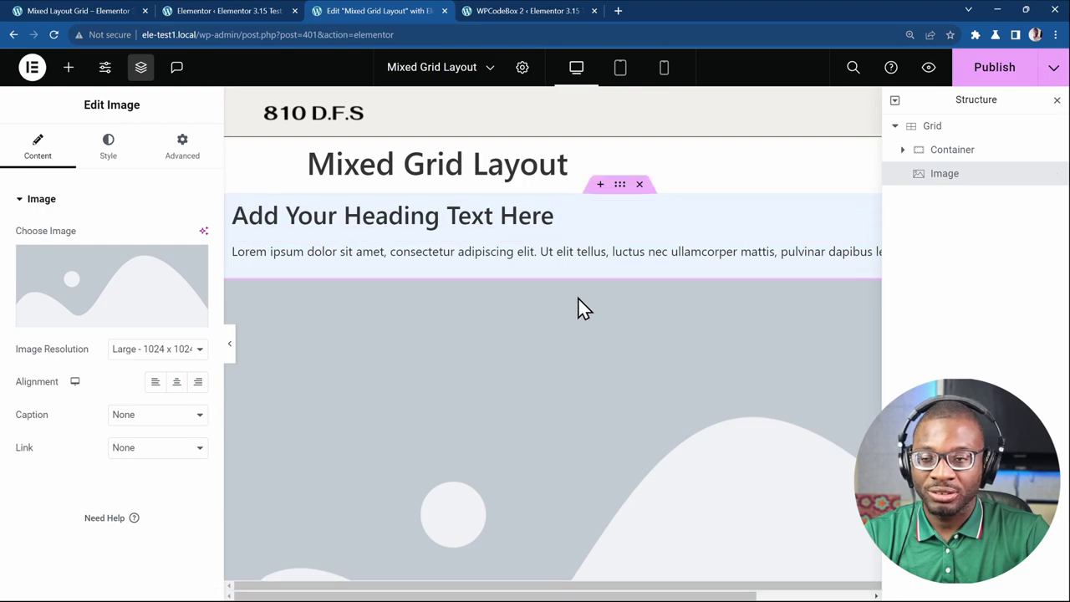
Insert the wedding aisle photo with chairs and flowers from the media library into the Image widget.
{"action": "left_click", "coordinate": [148, 289]}
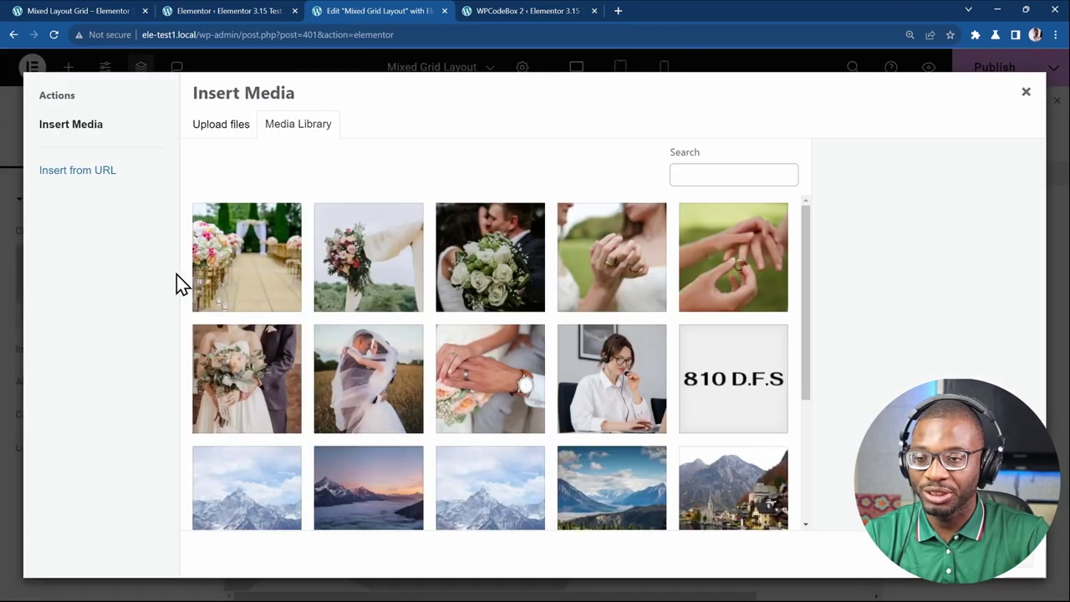
{"action": "left_click", "coordinate": [268, 267]}
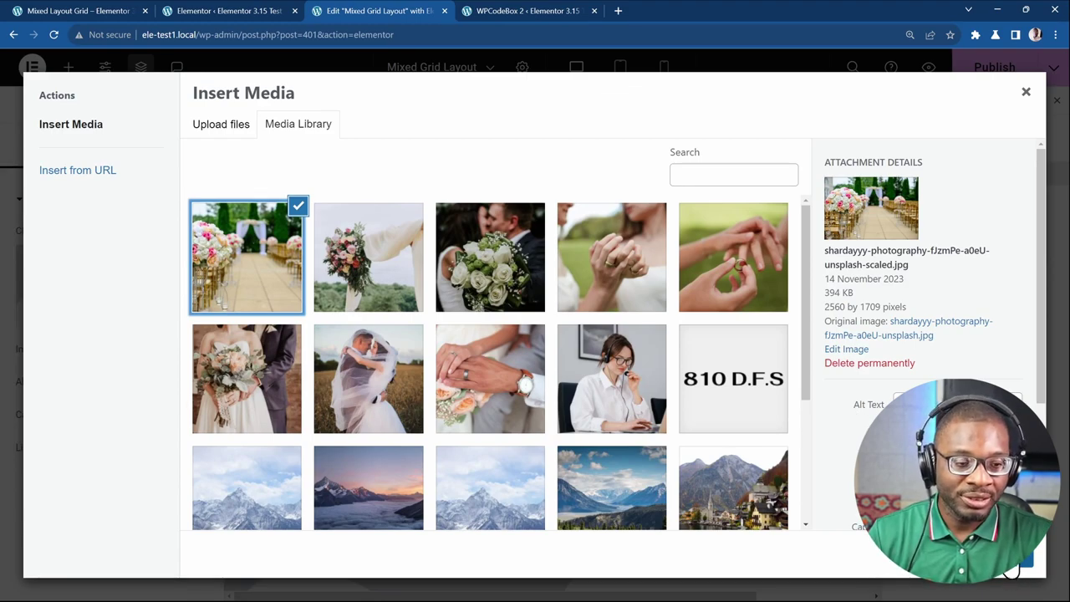
{"action": "left_click", "coordinate": [1012, 570]}
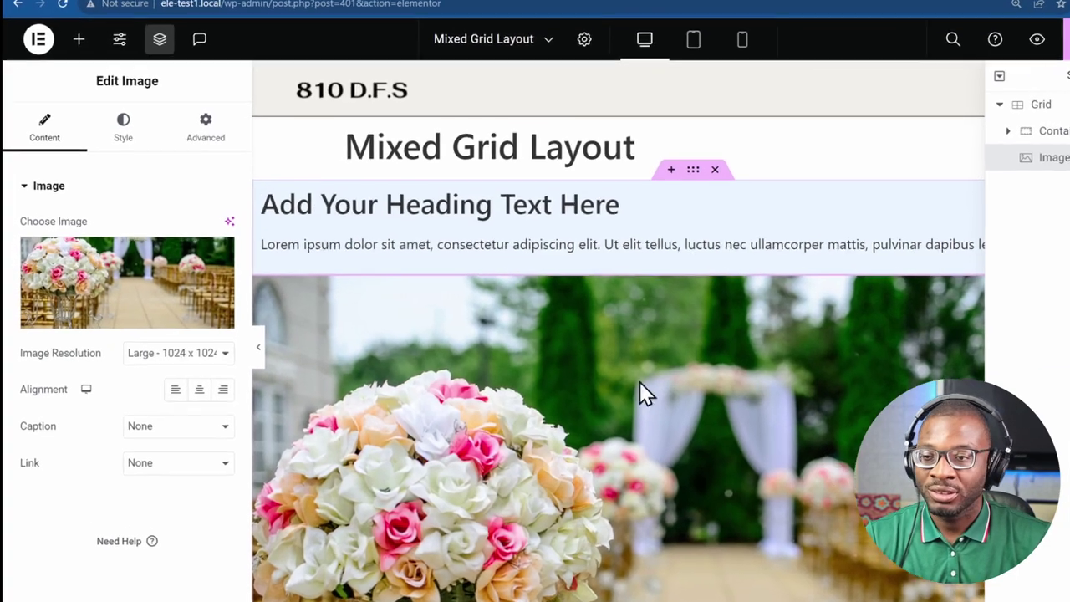
Set the image's width to 100% and its height to 100%.
{"action": "left_click", "coordinate": [122, 129]}
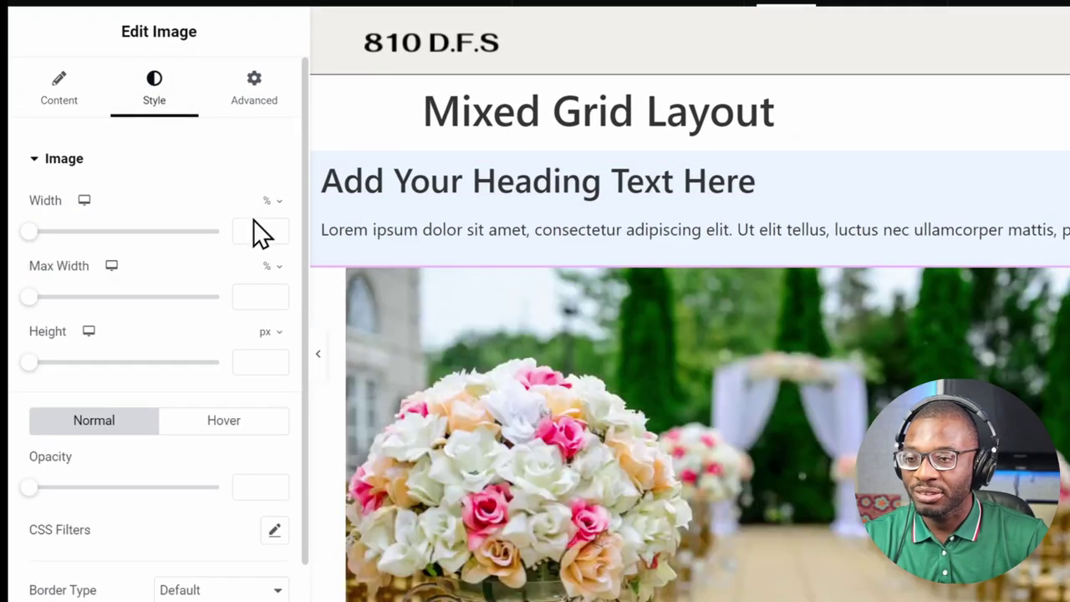
{"action": "left_click", "coordinate": [243, 233]}
{"action": "type", "text": "100"}
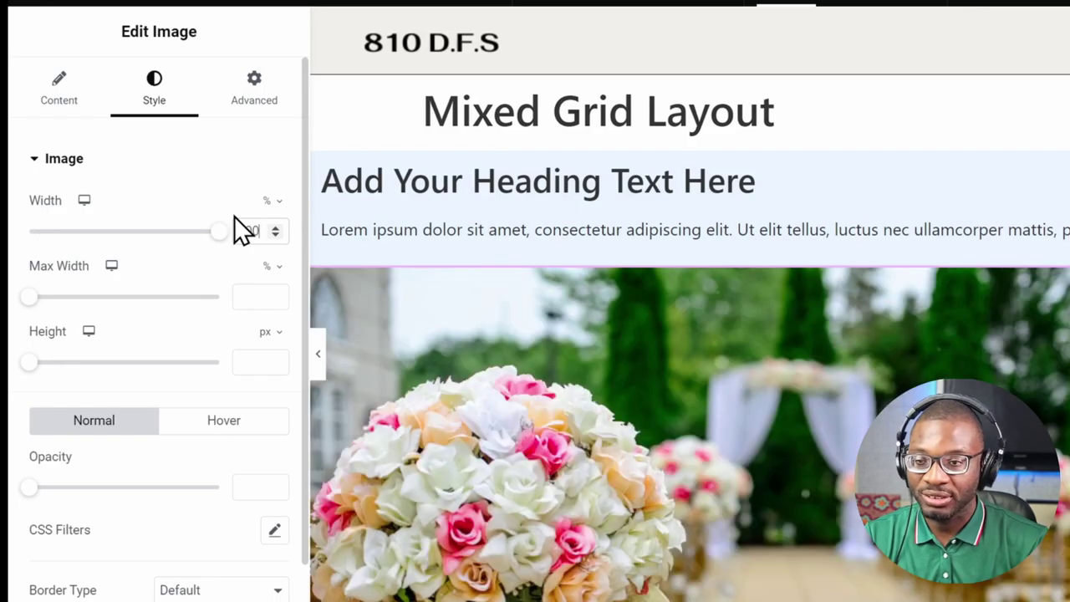
{"action": "left_click", "coordinate": [270, 351]}
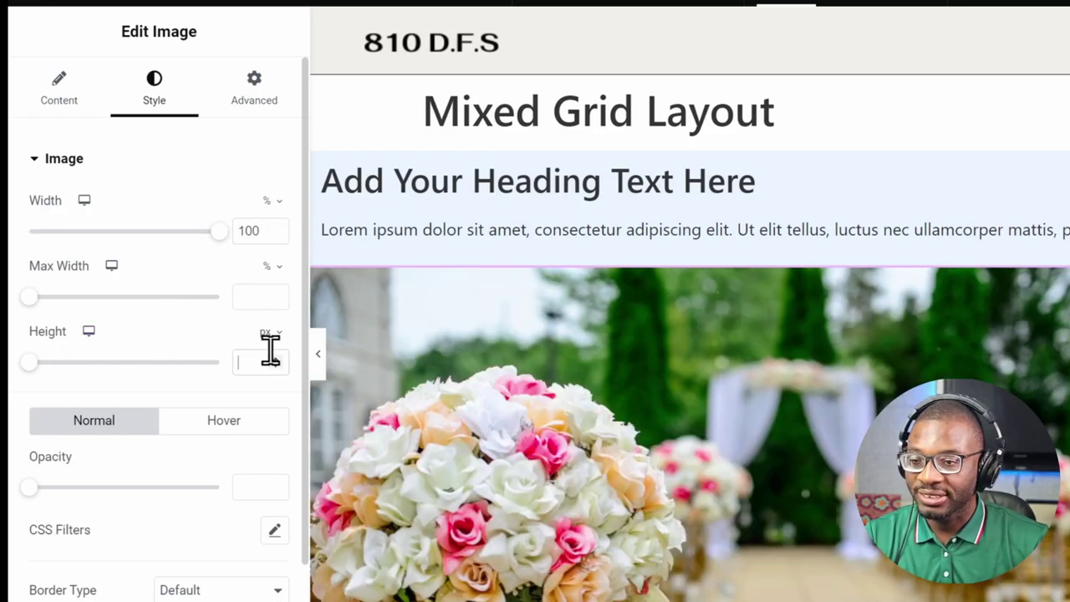
{"action": "left_click", "coordinate": [270, 336]}
{"action": "left_click", "coordinate": [267, 374]}
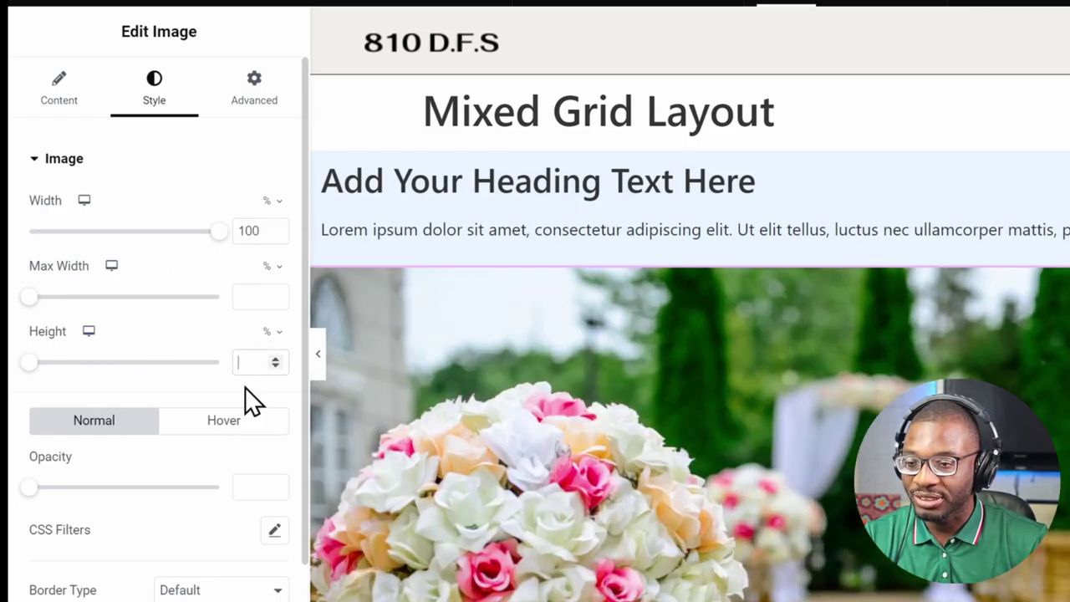
{"action": "type", "text": "100"}
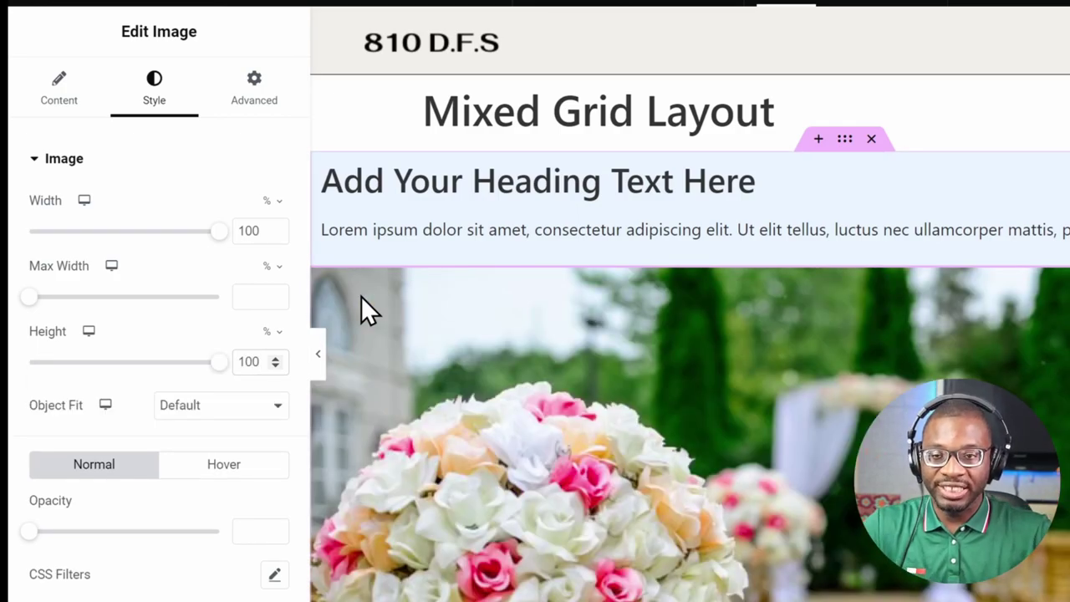
Set the image's object fit to Cover and publish the page.
{"action": "left_click", "coordinate": [236, 408]}
{"action": "left_click", "coordinate": [236, 459]}
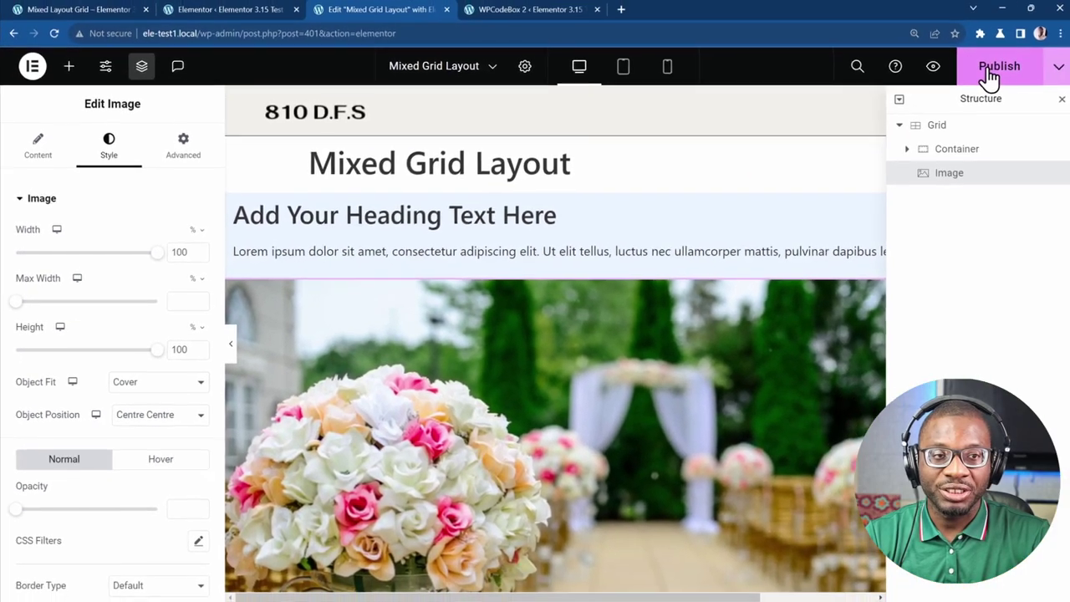
{"action": "left_click", "coordinate": [988, 72]}
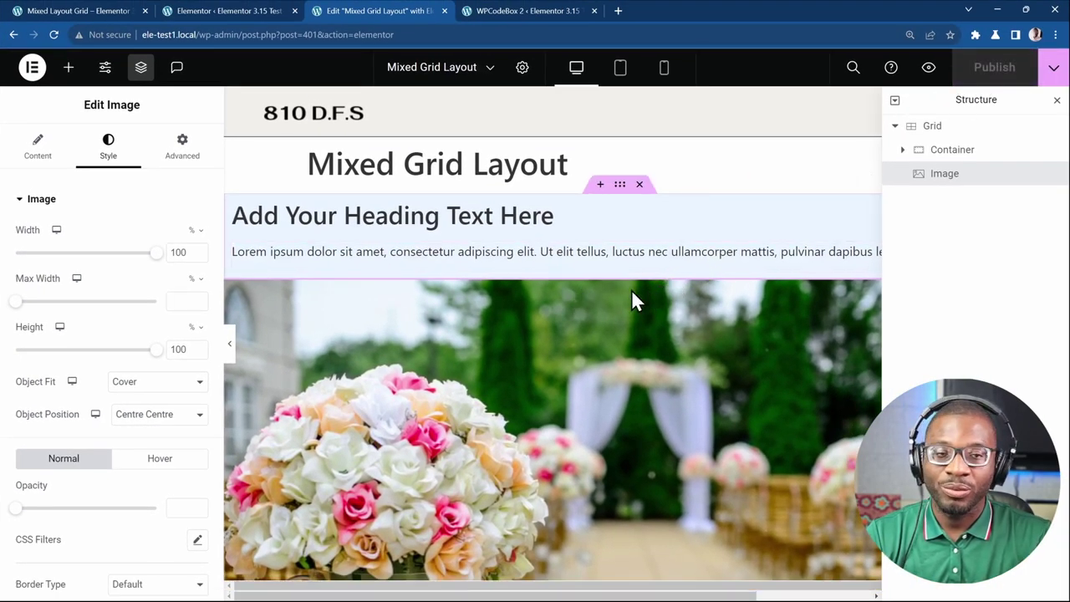
Select the Grid, switch to WPCodeBox 2 and copy all the CSS of the "Mixed Layout (Boxed + Stretch) - Grid" snippet.
{"action": "left_click", "coordinate": [936, 132]}
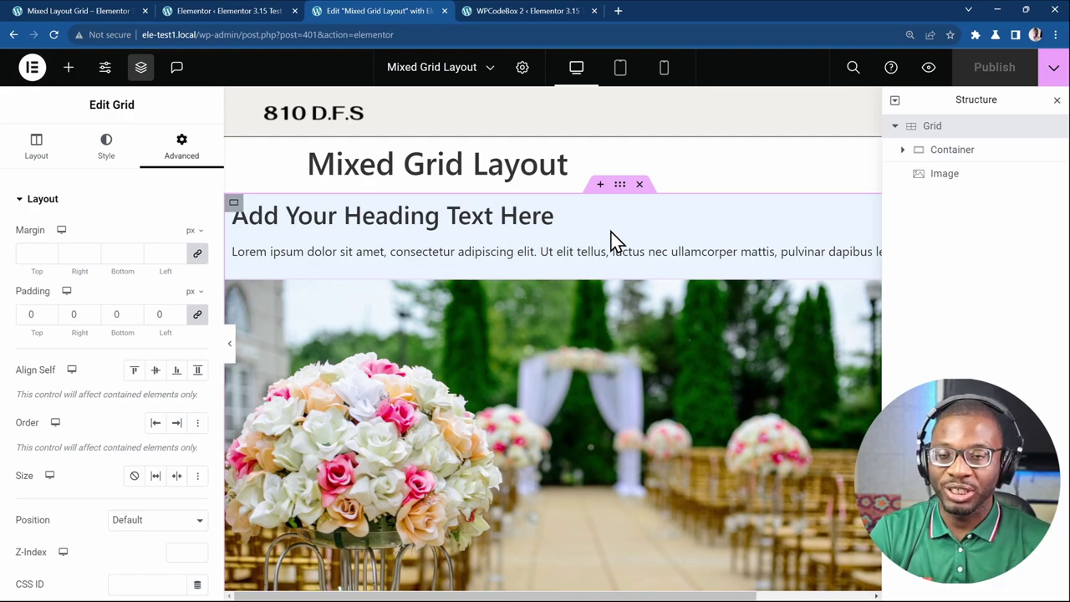
{"action": "key", "text": "ctrl+Tab"}
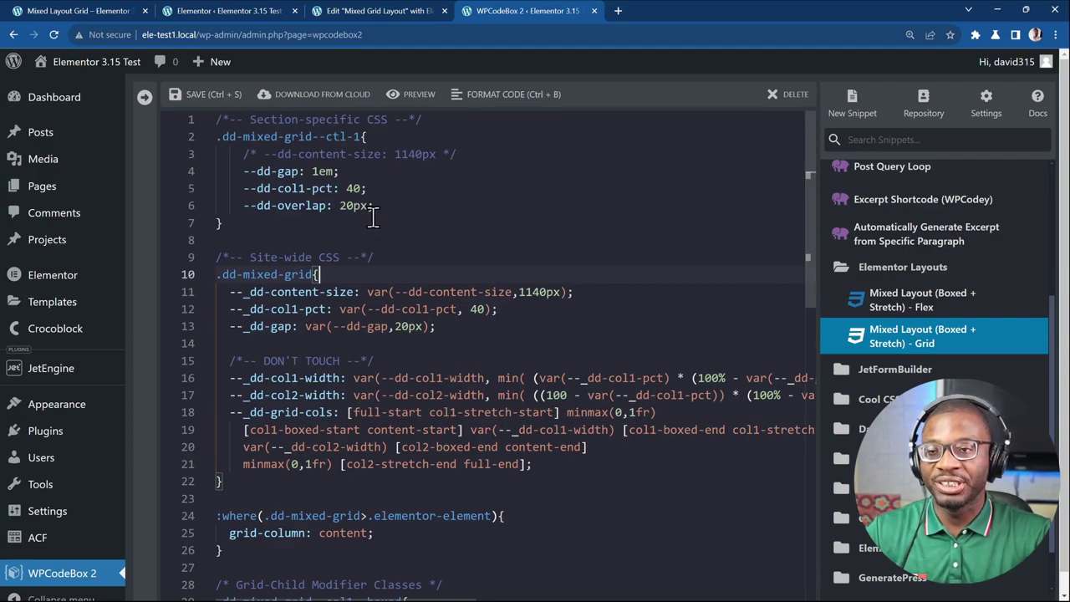
{"action": "left_click", "coordinate": [433, 242]}
{"action": "key", "text": "ctrl+a"}
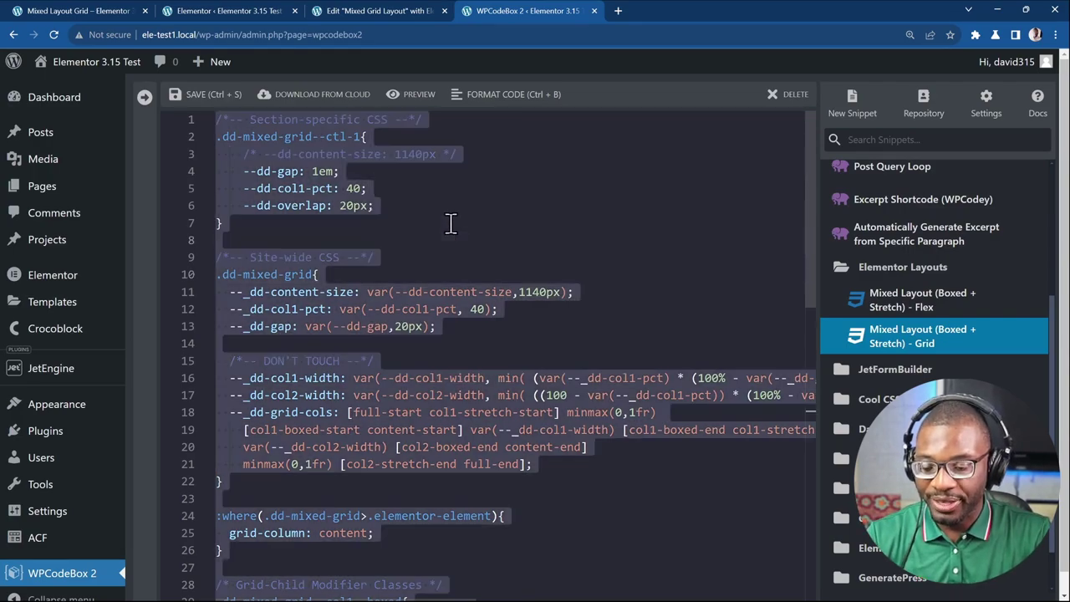
Switch back to the Elementor editor and paste the copied mixed-grid CSS into the Grid's custom CSS.
{"action": "left_click", "coordinate": [370, 13]}
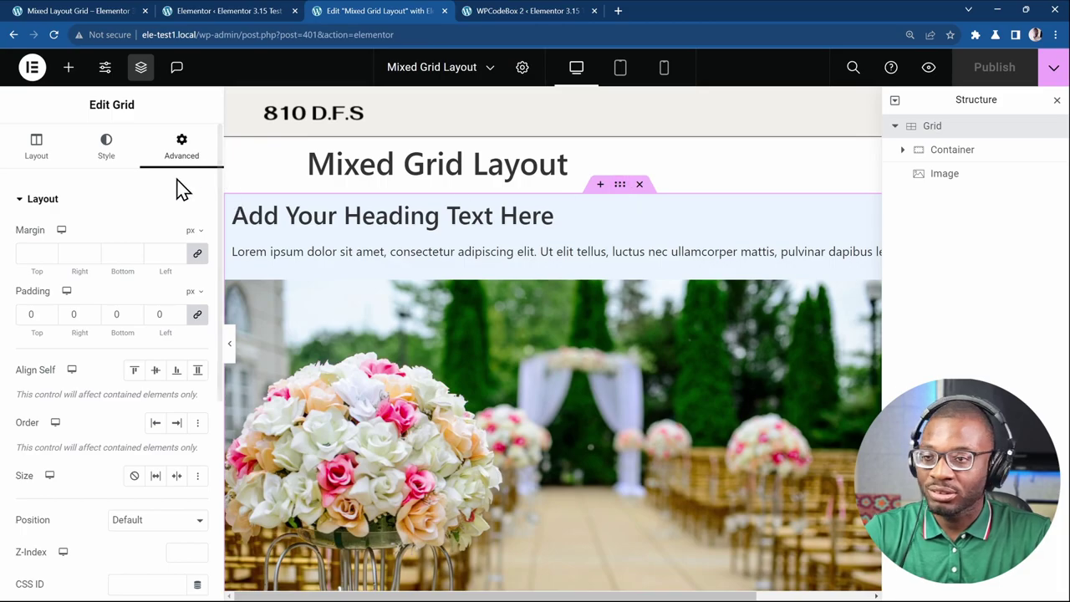
{"action": "scroll", "coordinate": [159, 251], "scroll_direction": "down", "scroll_amount": 5}
{"action": "left_click", "coordinate": [88, 493]}
{"action": "left_click", "coordinate": [87, 485]}
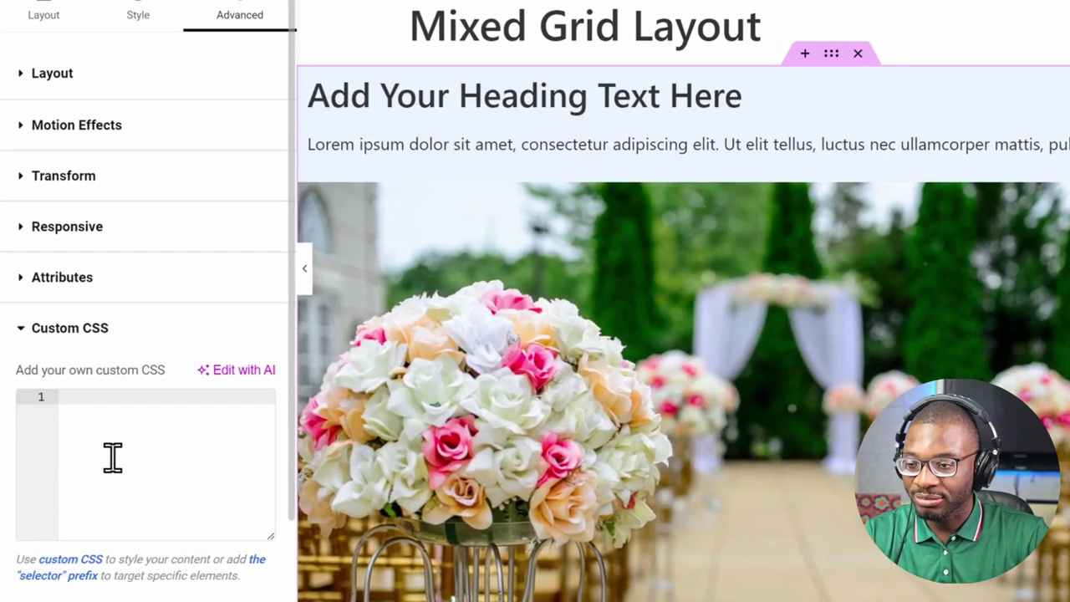
{"action": "key", "text": "ctrl+v"}
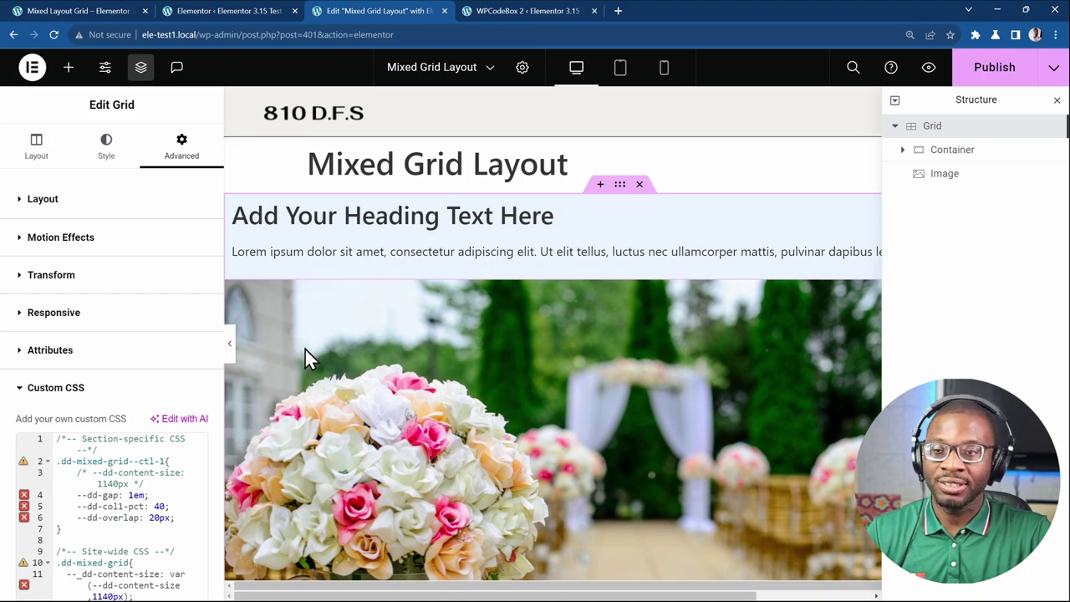
Add custom CSS to the container with a selector rule setting grid-column: col1-boxed.
{"action": "left_click", "coordinate": [952, 158]}
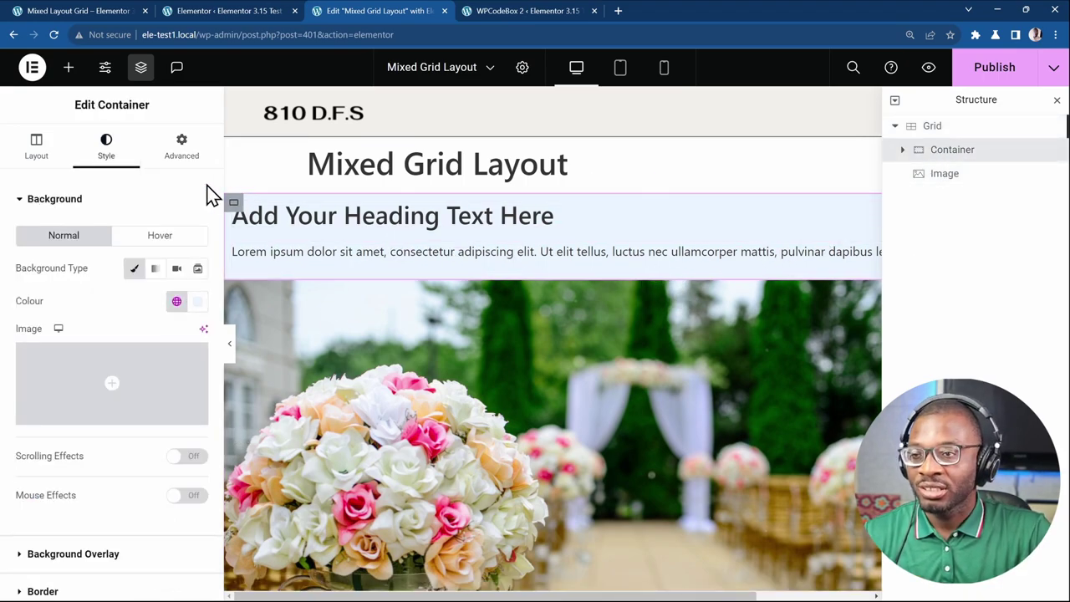
{"action": "left_click", "coordinate": [177, 156]}
{"action": "scroll", "coordinate": [153, 351], "scroll_direction": "down", "scroll_amount": 5}
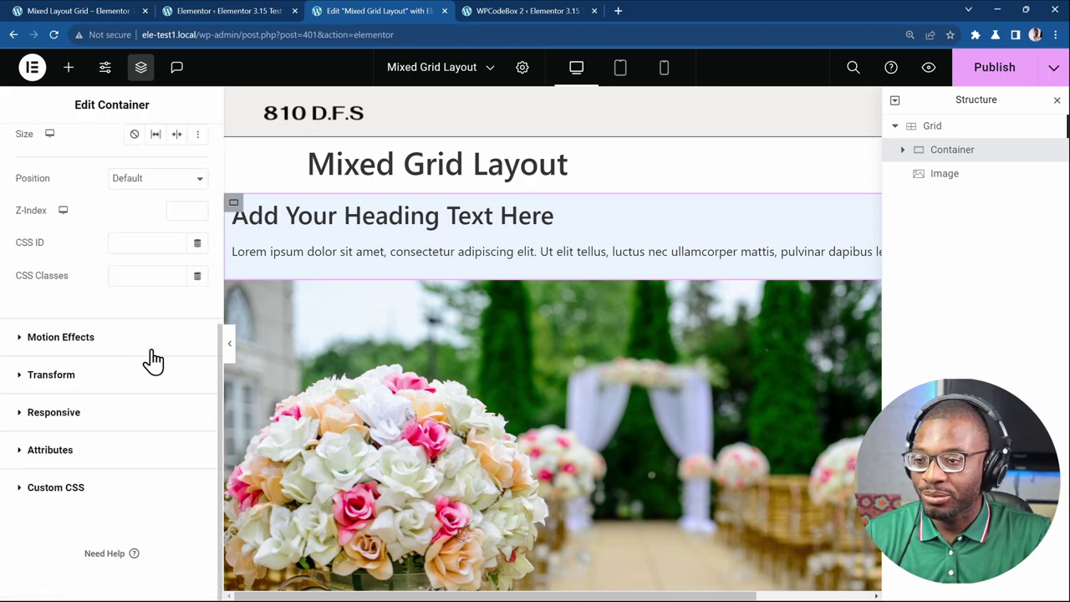
{"action": "left_click", "coordinate": [72, 493]}
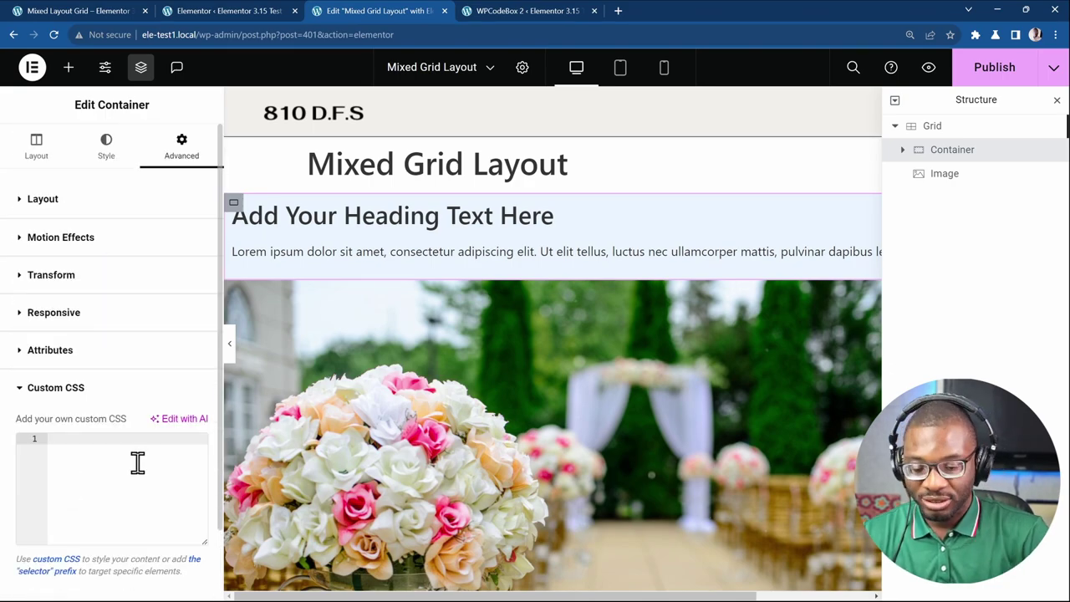
{"action": "type", "text": "selector"}
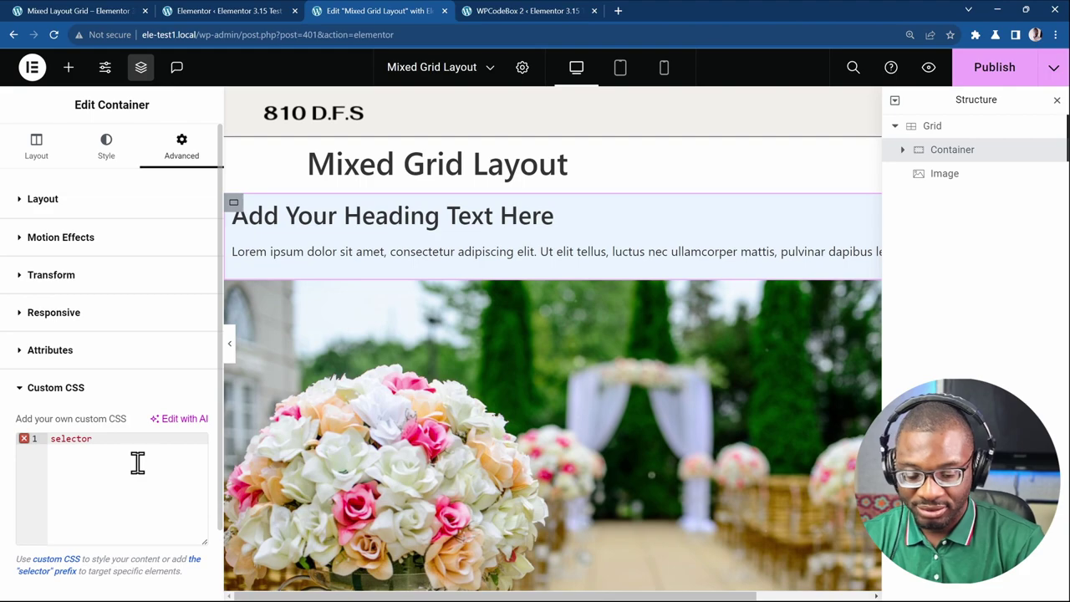
{"action": "type", "text": "{"}
{"action": "key", "text": "Return"}
{"action": "type", "text": "grid-"}
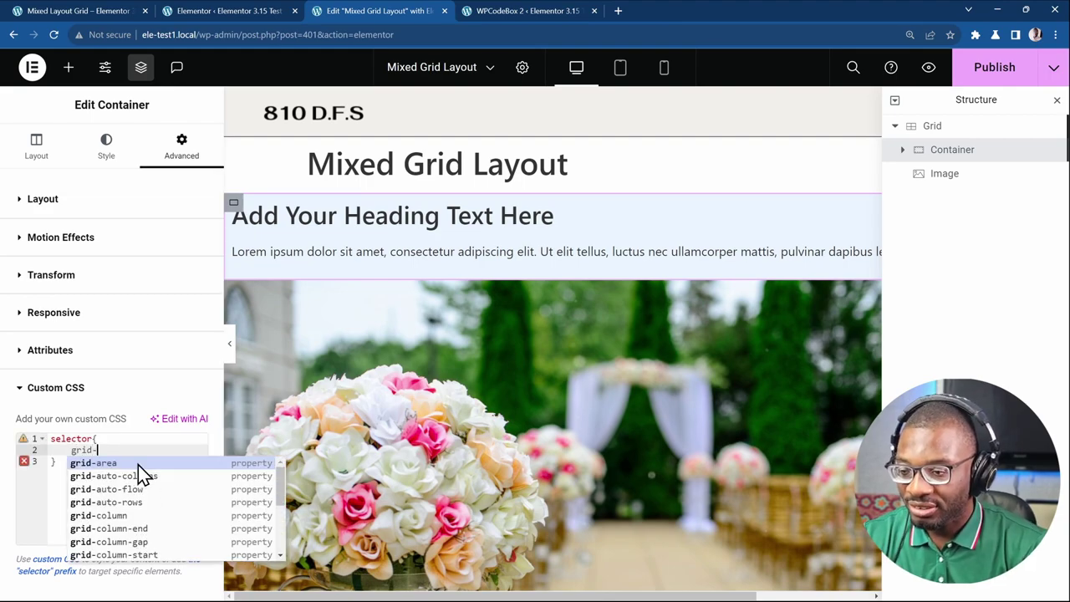
{"action": "type", "text": "column"}
{"action": "key", "text": "Return"}
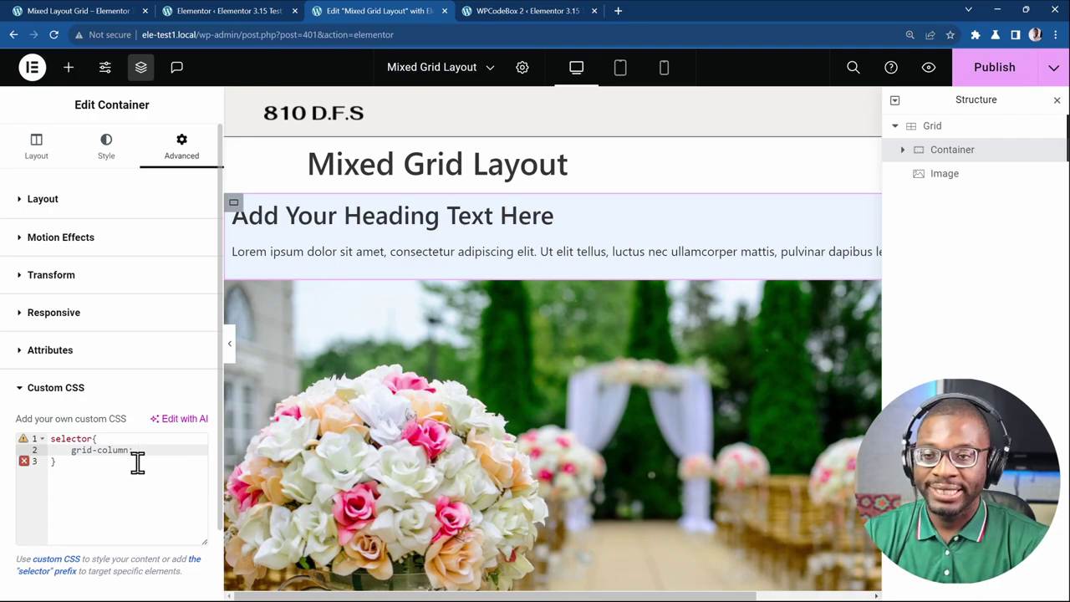
{"action": "type", "text": "col1-"}
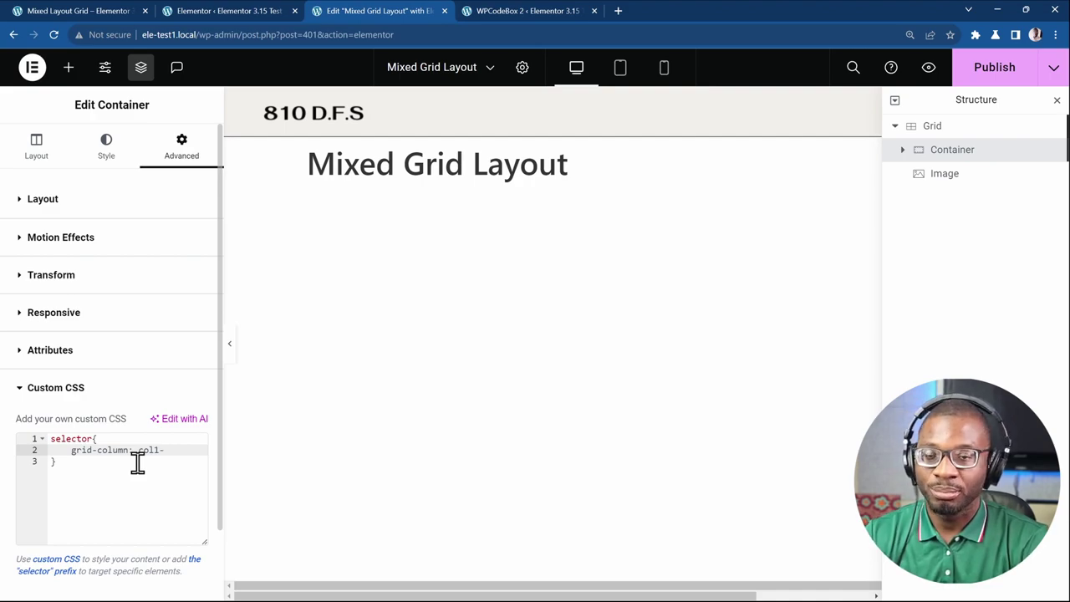
{"action": "type", "text": "boxed"}
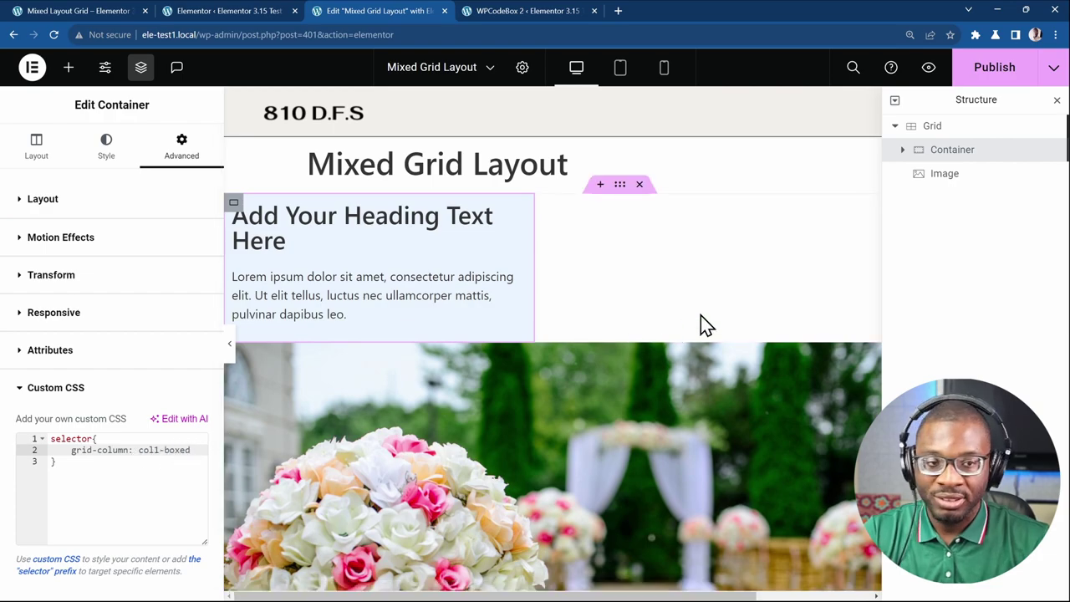
Add custom CSS to the image with a selector rule setting grid-column: col2-stretch, and preview the layout at full width.
{"action": "left_click", "coordinate": [935, 177]}
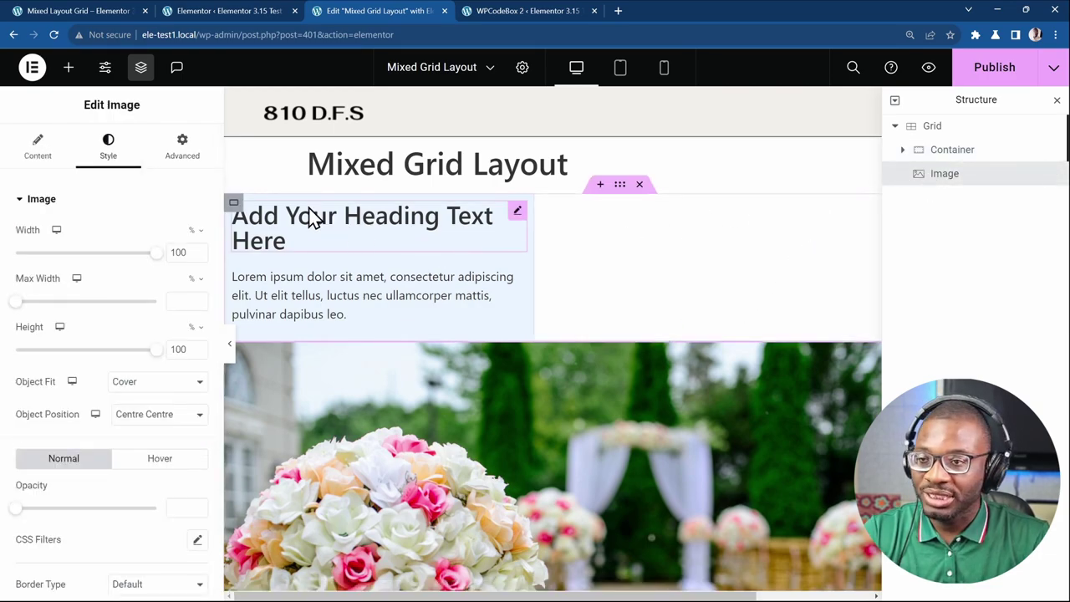
{"action": "left_click", "coordinate": [180, 155]}
{"action": "scroll", "coordinate": [121, 389], "scroll_direction": "down", "scroll_amount": 10}
{"action": "left_click", "coordinate": [96, 506]}
{"action": "scroll", "coordinate": [92, 513], "scroll_direction": "down", "scroll_amount": 3}
{"action": "type", "text": "s"}
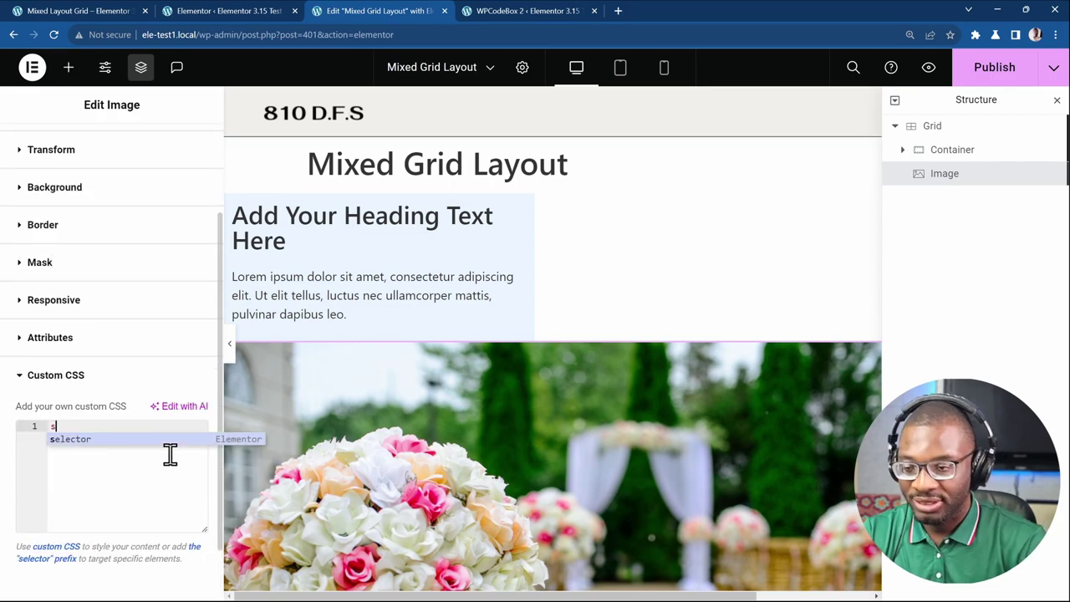
{"action": "type", "text": "elector{"}
{"action": "key", "text": "Return"}
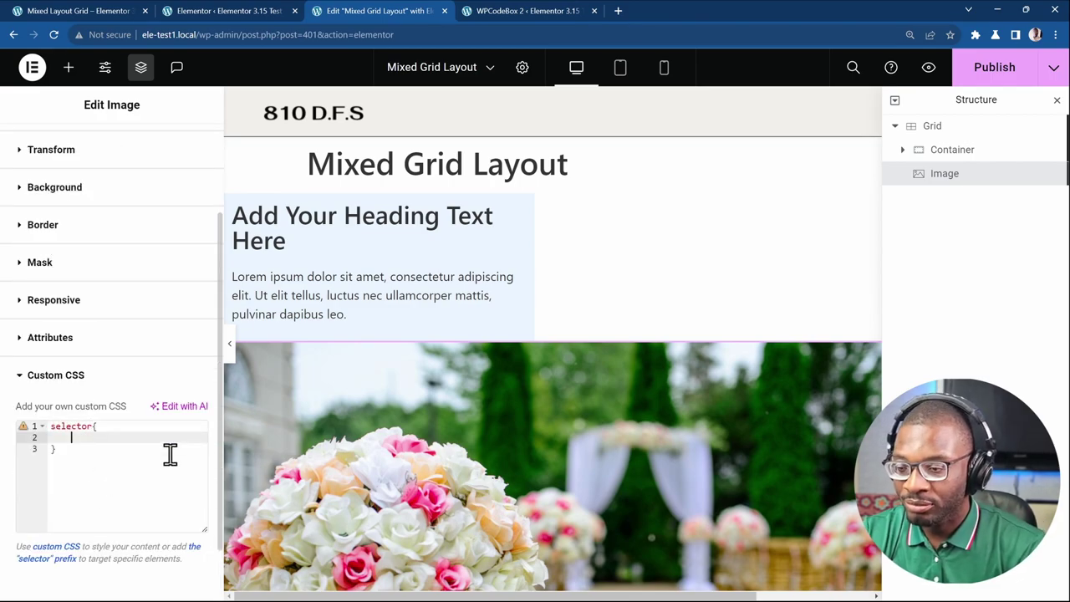
{"action": "type", "text": "grid-column:"}
{"action": "type", "text": "c"}
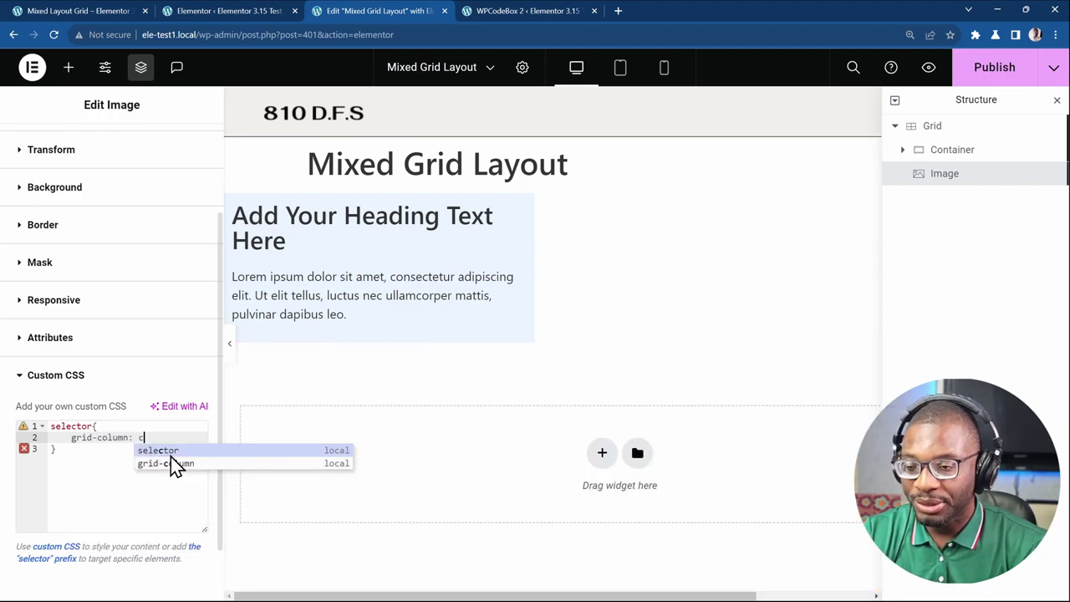
{"action": "type", "text": "ol2-stretch"}
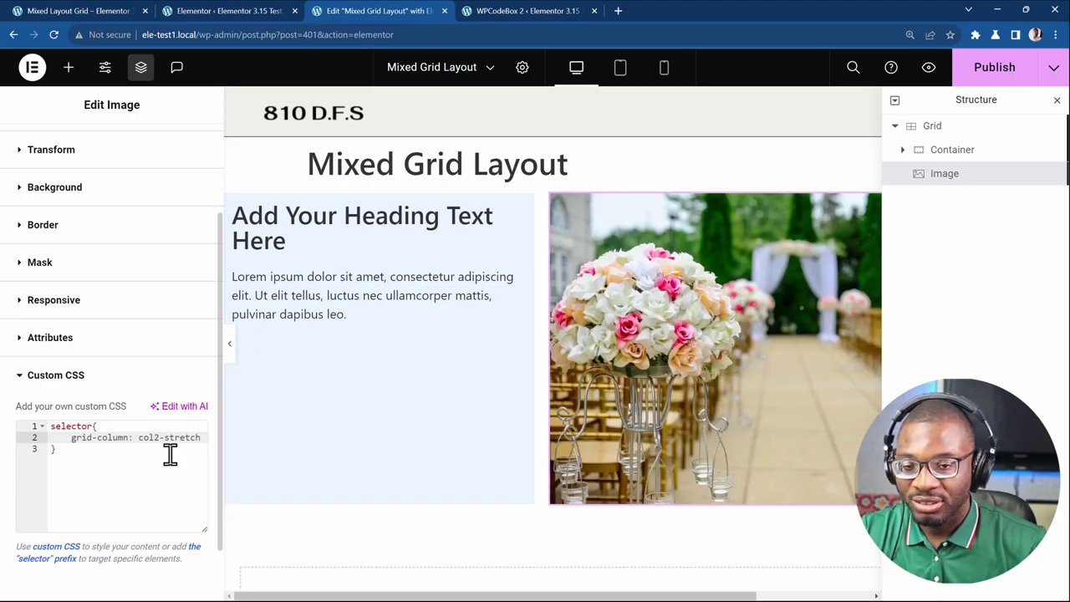
{"action": "left_click", "coordinate": [229, 347]}
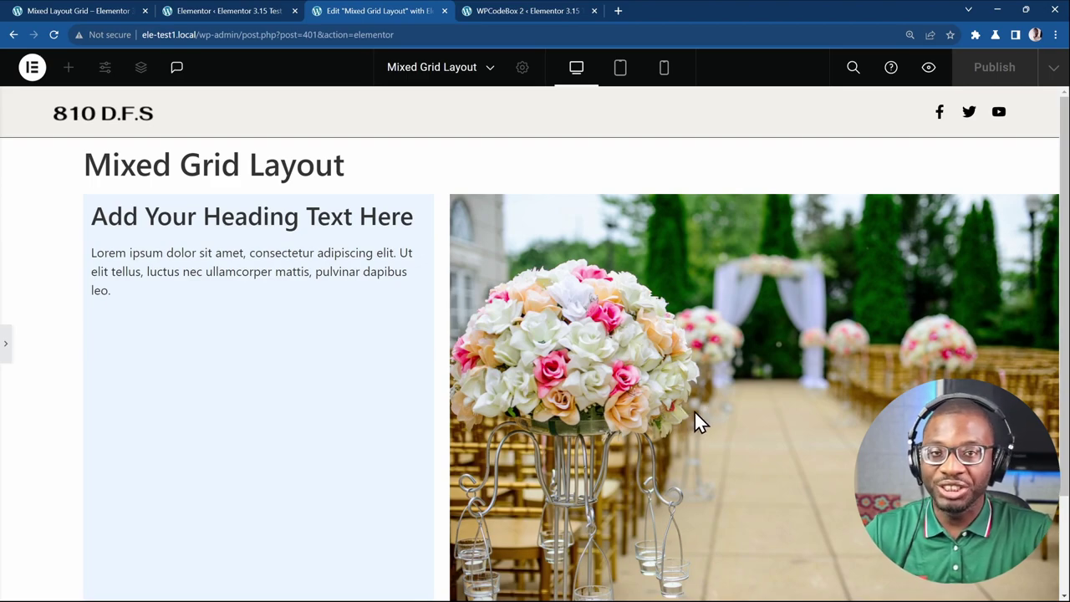
{"action": "left_click", "coordinate": [7, 351]}
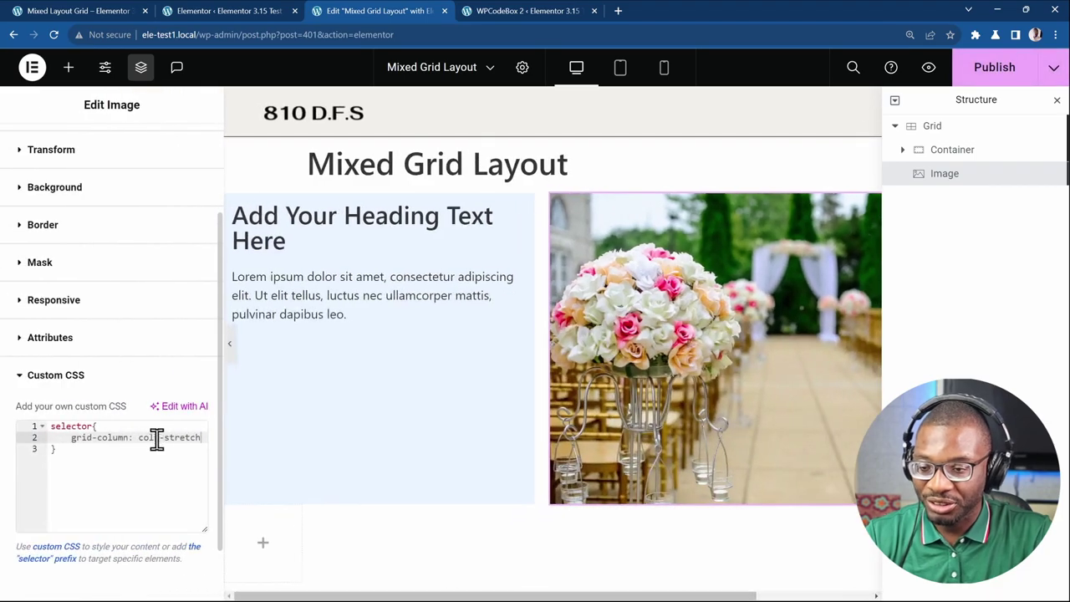
Change the grid-column value in the image's custom CSS to col2-boxed and preview the layout at full width.
{"action": "double_click", "coordinate": [189, 437]}
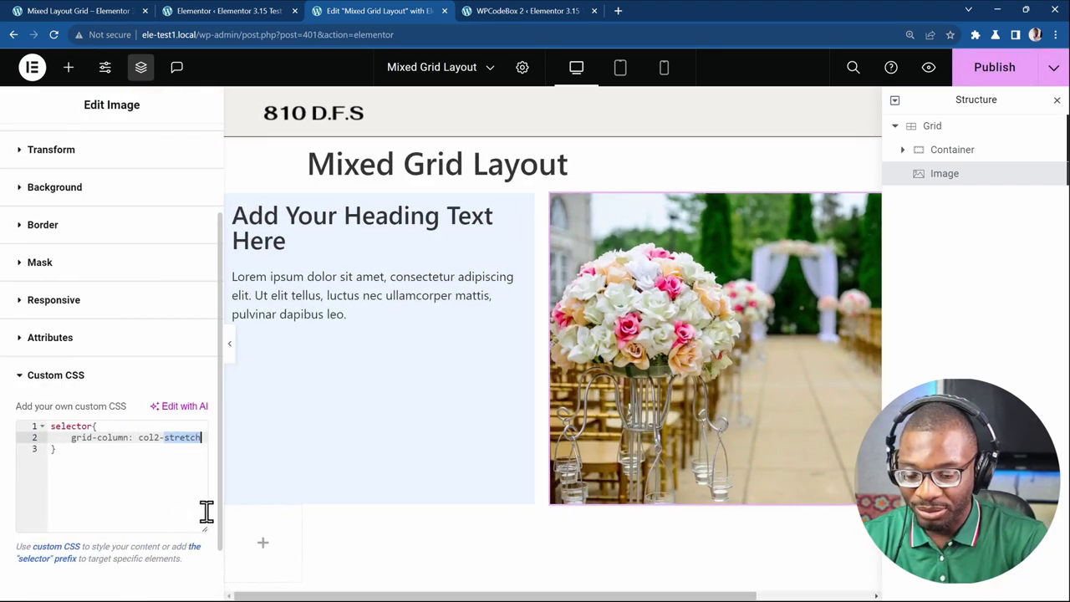
{"action": "type", "text": "boxed"}
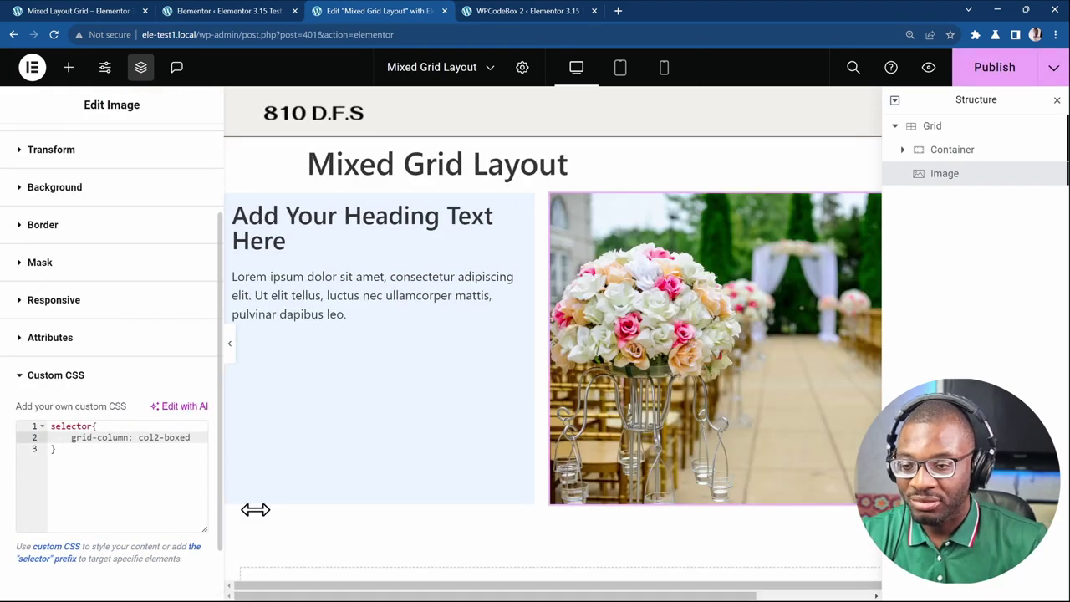
{"action": "left_click", "coordinate": [231, 354]}
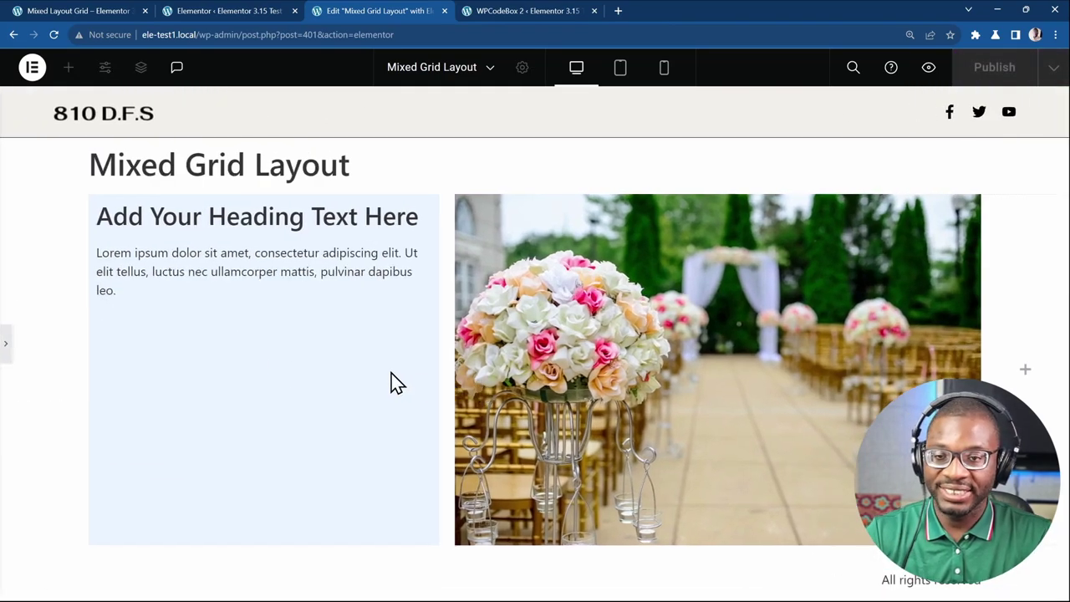
{"action": "left_click", "coordinate": [5, 354]}
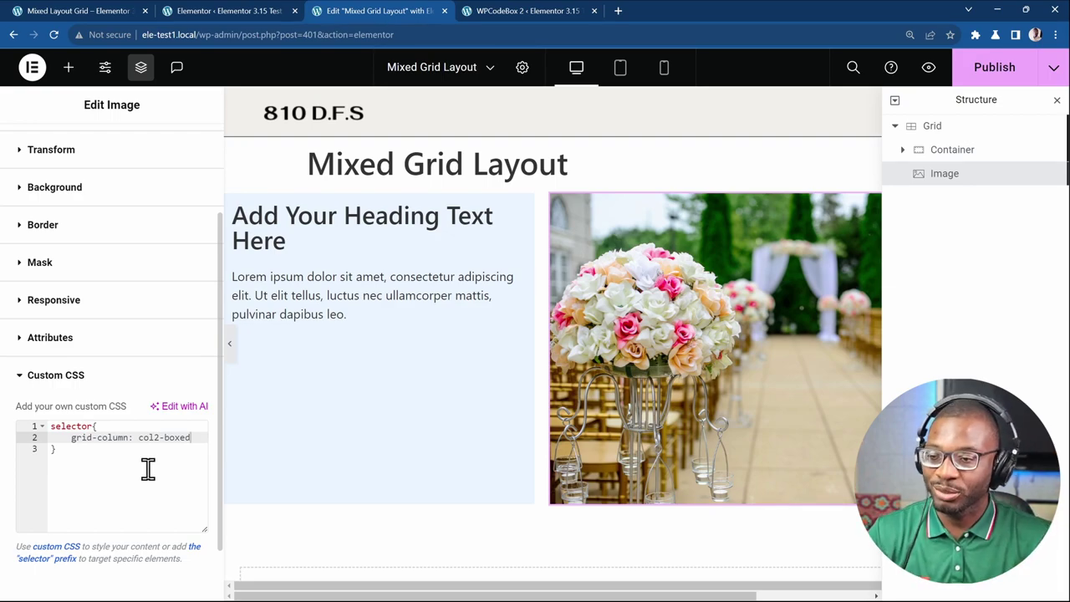
Delete all the custom CSS from the image and from the text container.
{"action": "left_click_drag", "start_coordinate": [119, 490], "coordinate": [26, 422]}
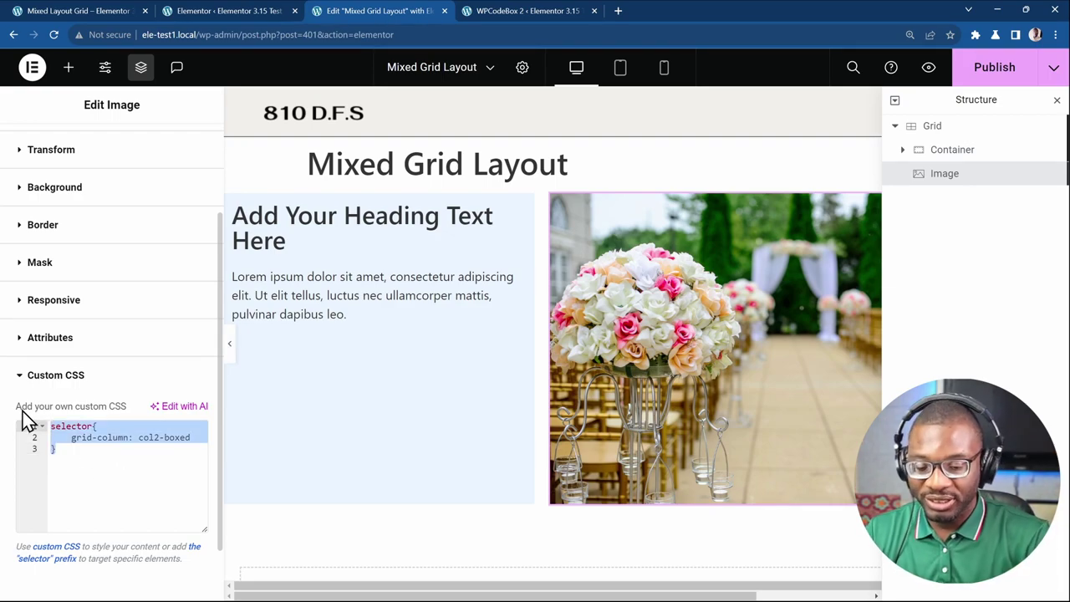
{"action": "key", "text": "BackSpace"}
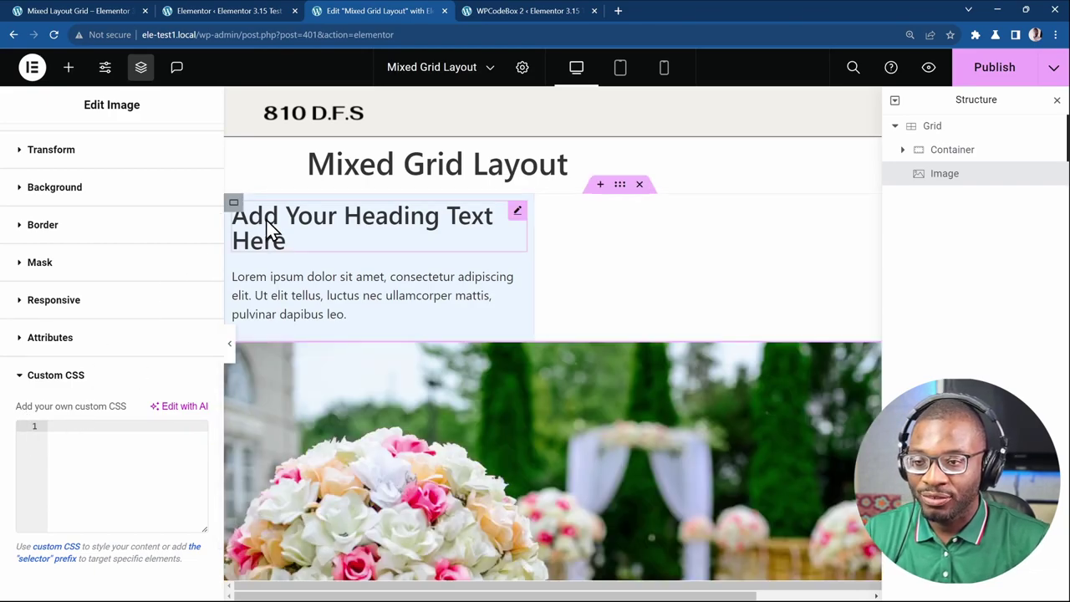
{"action": "left_click", "coordinate": [235, 203]}
{"action": "scroll", "coordinate": [121, 409], "scroll_direction": "down", "scroll_amount": 6}
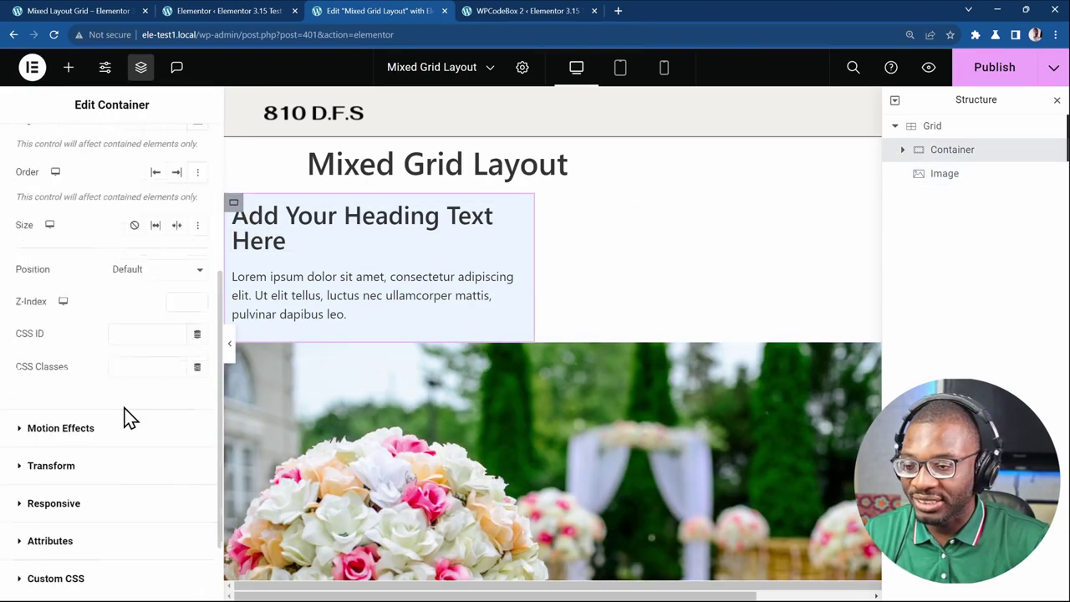
{"action": "left_click", "coordinate": [100, 496]}
{"action": "left_click_drag", "start_coordinate": [98, 487], "coordinate": [12, 424]}
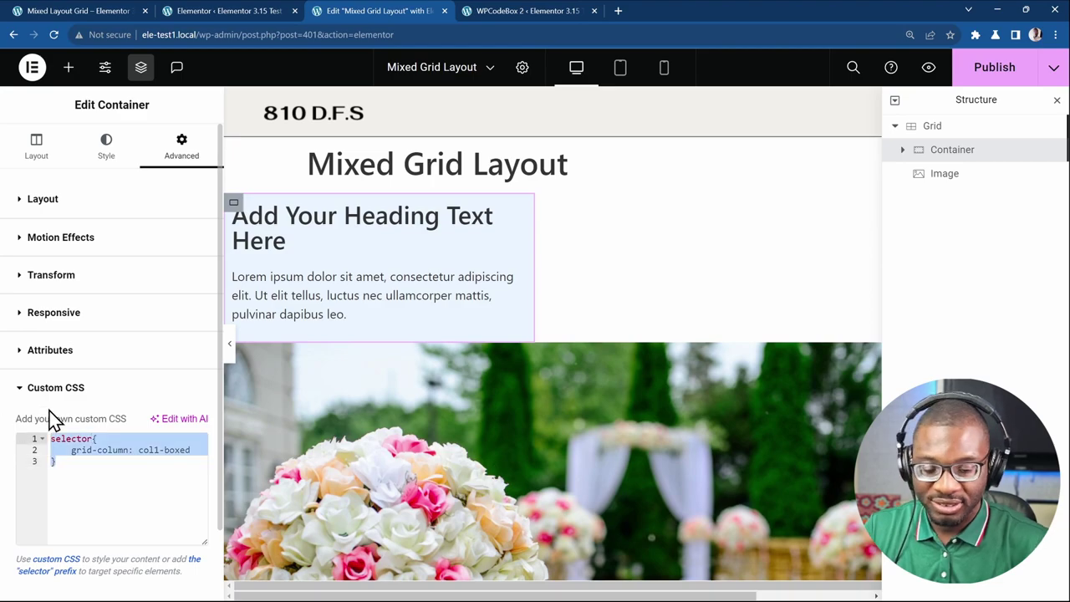
{"action": "key", "text": "BackSpace"}
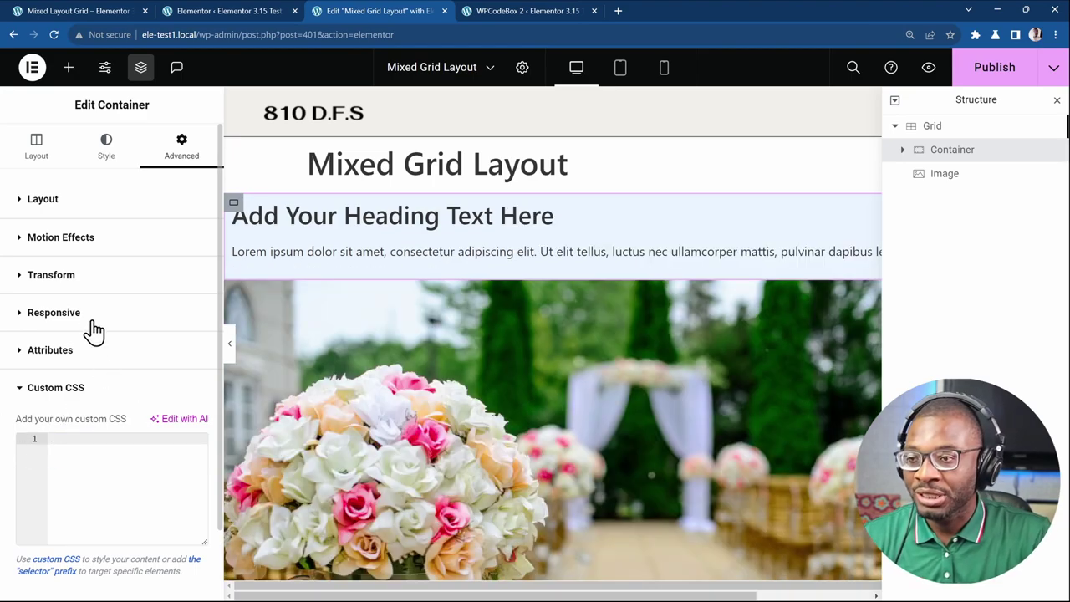
Assign the CSS class dd-mixed-grid__col1--boxed to the text container.
{"action": "left_click", "coordinate": [126, 207]}
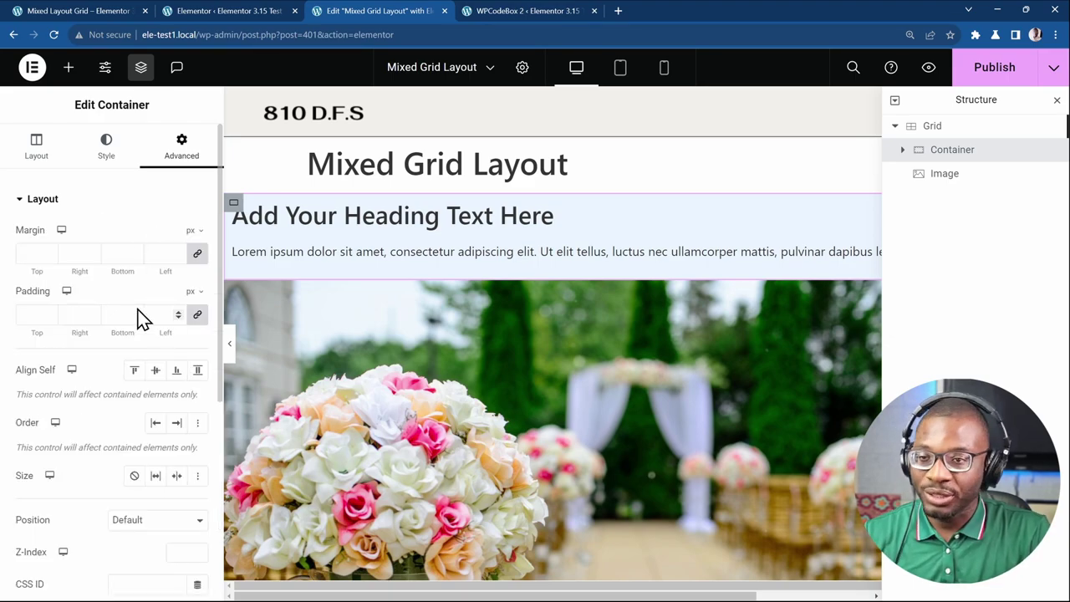
{"action": "scroll", "coordinate": [153, 417], "scroll_direction": "down", "scroll_amount": 3}
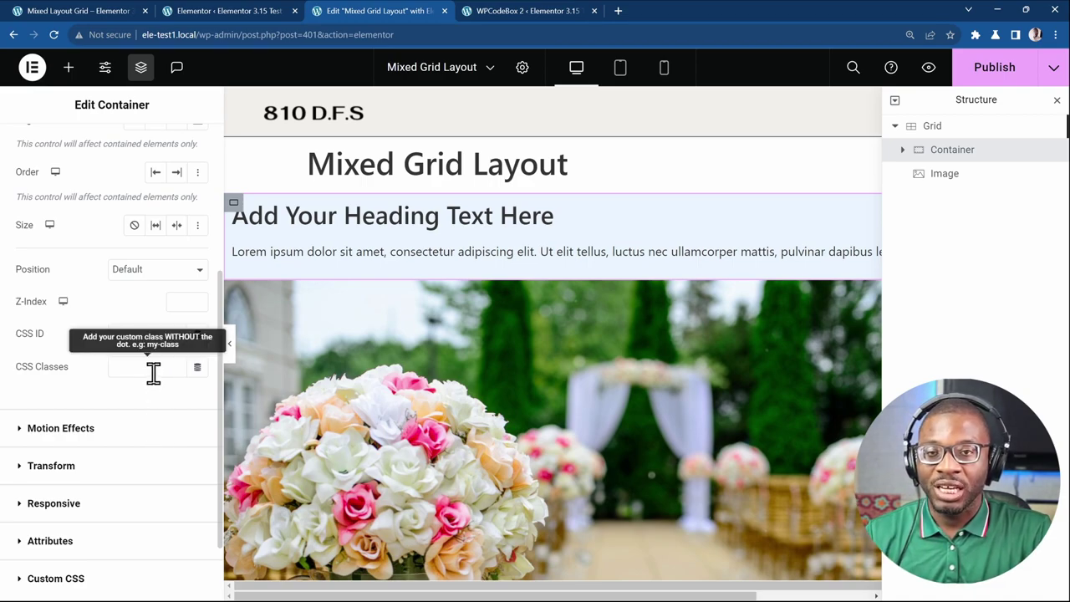
{"action": "left_click", "coordinate": [152, 370]}
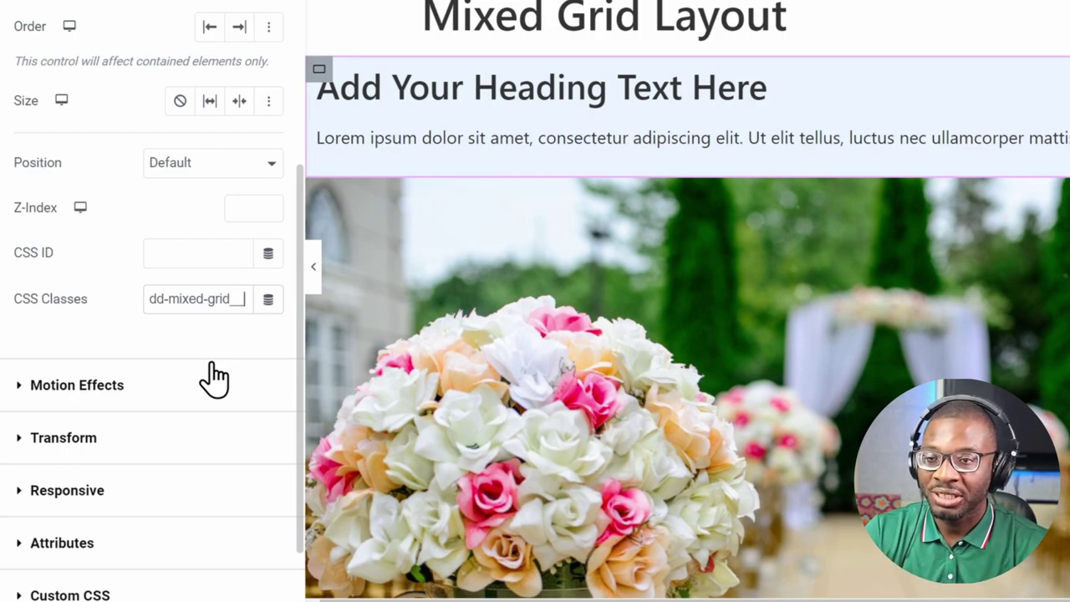
{"action": "type", "text": "col1"}
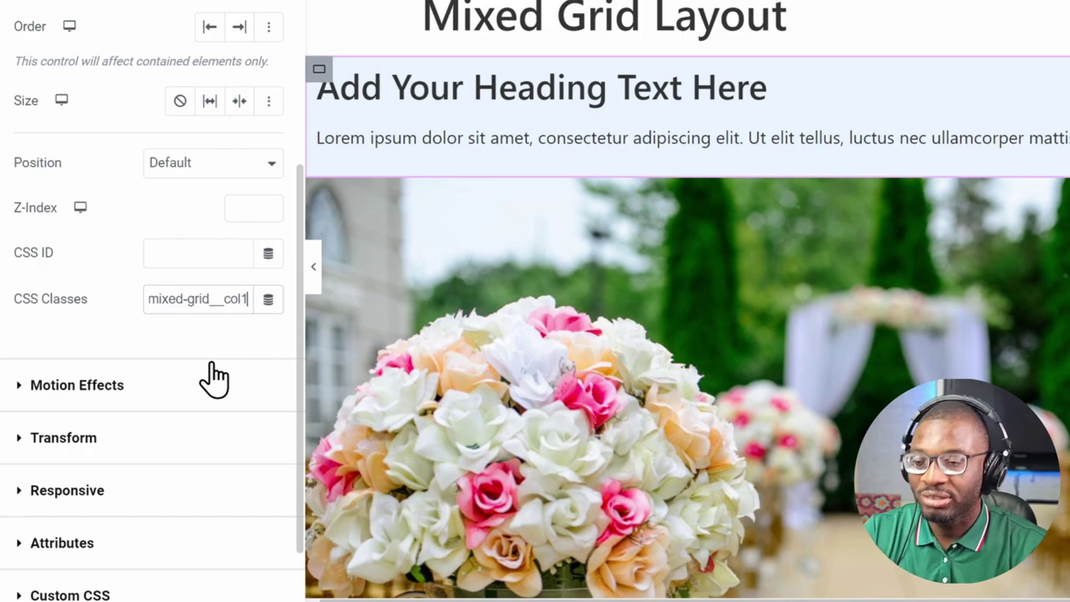
{"action": "type", "text": "-"}
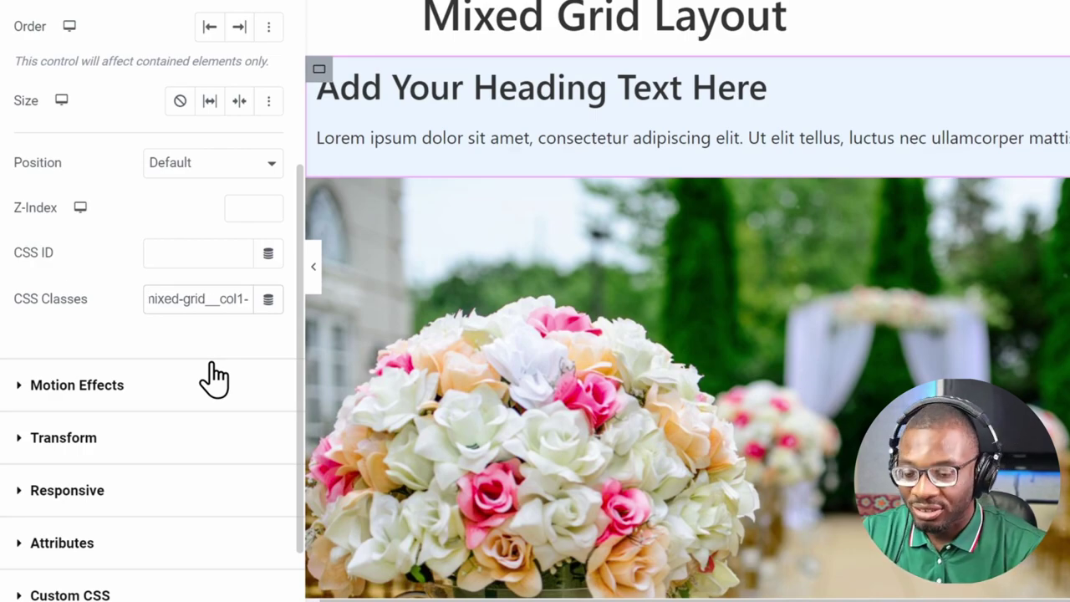
{"action": "type", "text": "-"}
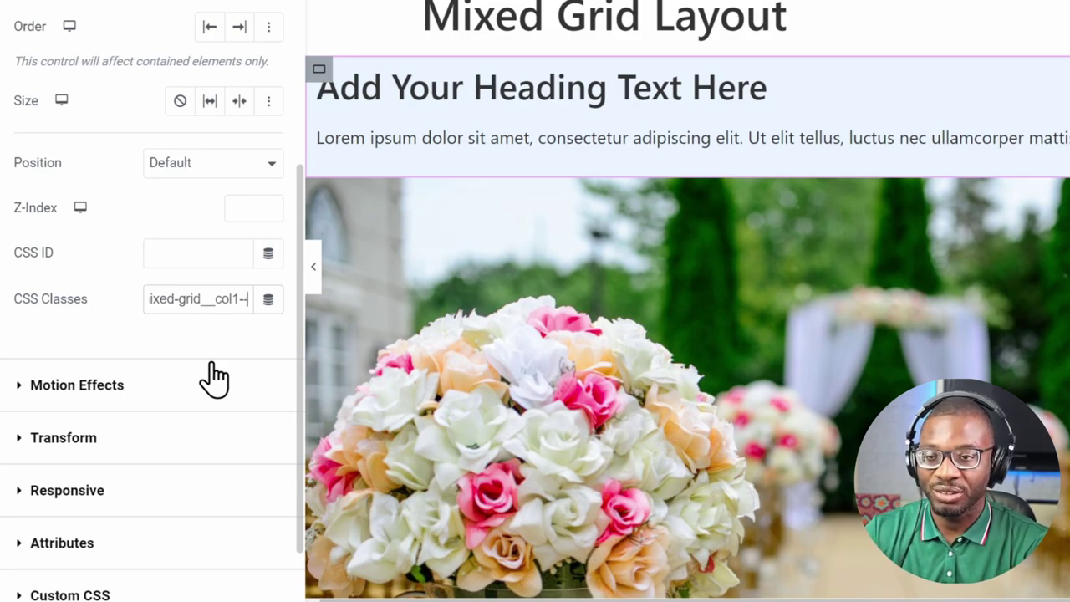
{"action": "type", "text": "boxed"}
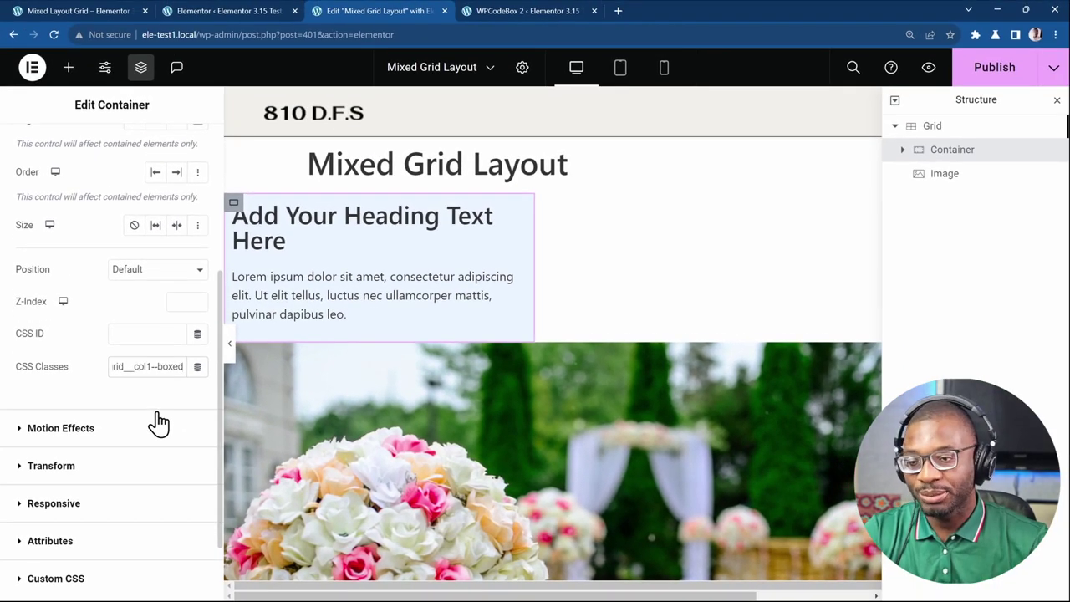
Assign the CSS class dd-mixed-grid__col2--stretch to the image.
{"action": "left_click", "coordinate": [324, 404]}
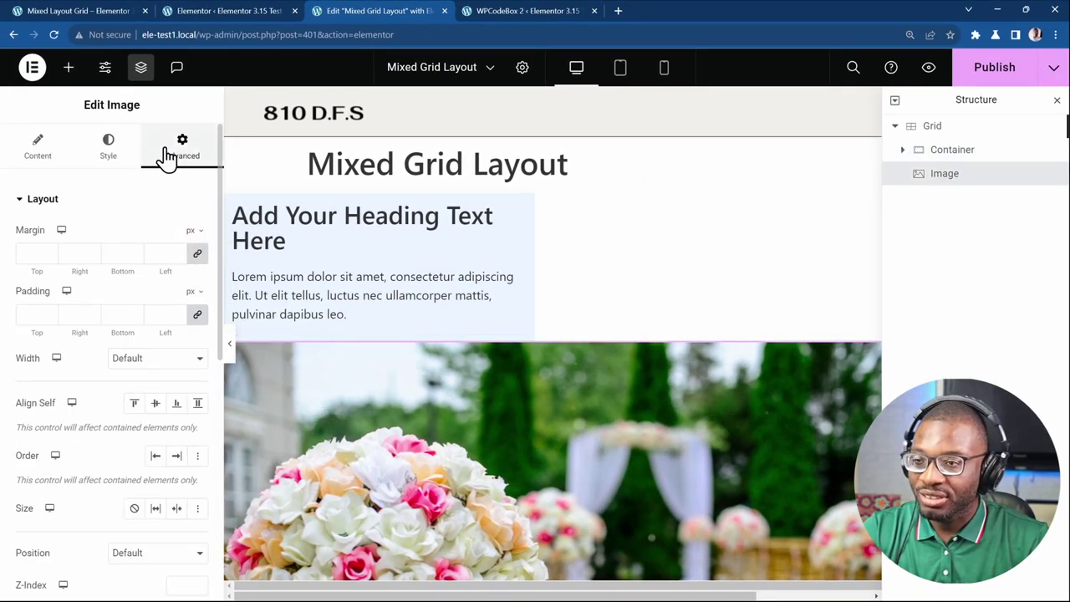
{"action": "scroll", "coordinate": [131, 393], "scroll_direction": "down", "scroll_amount": 3}
{"action": "left_click", "coordinate": [172, 469]}
{"action": "type", "text": "dd"}
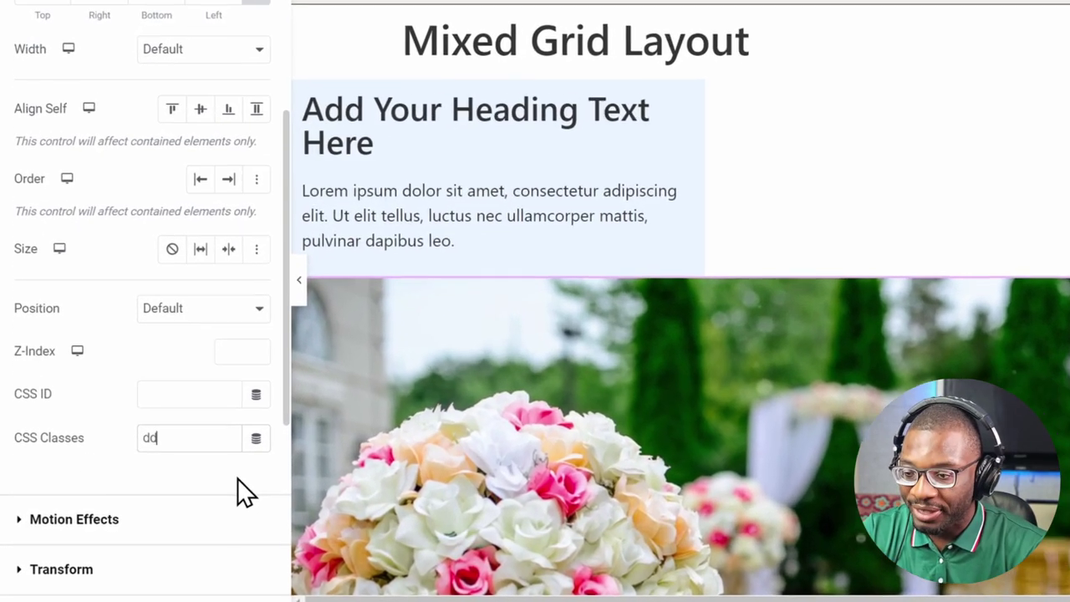
{"action": "type", "text": "-mixed-grid"}
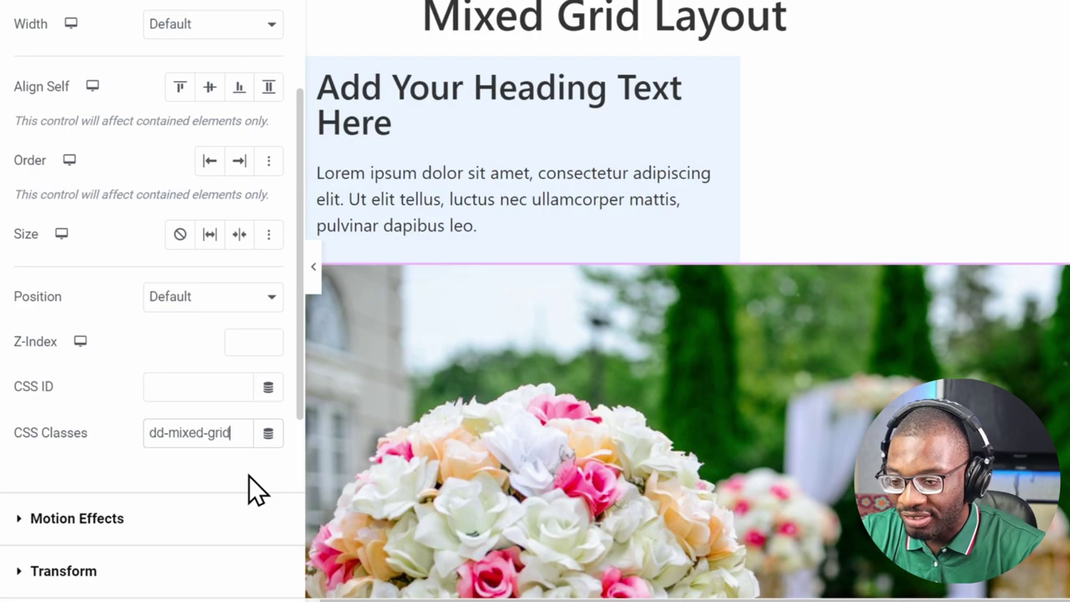
{"action": "type", "text": "__"}
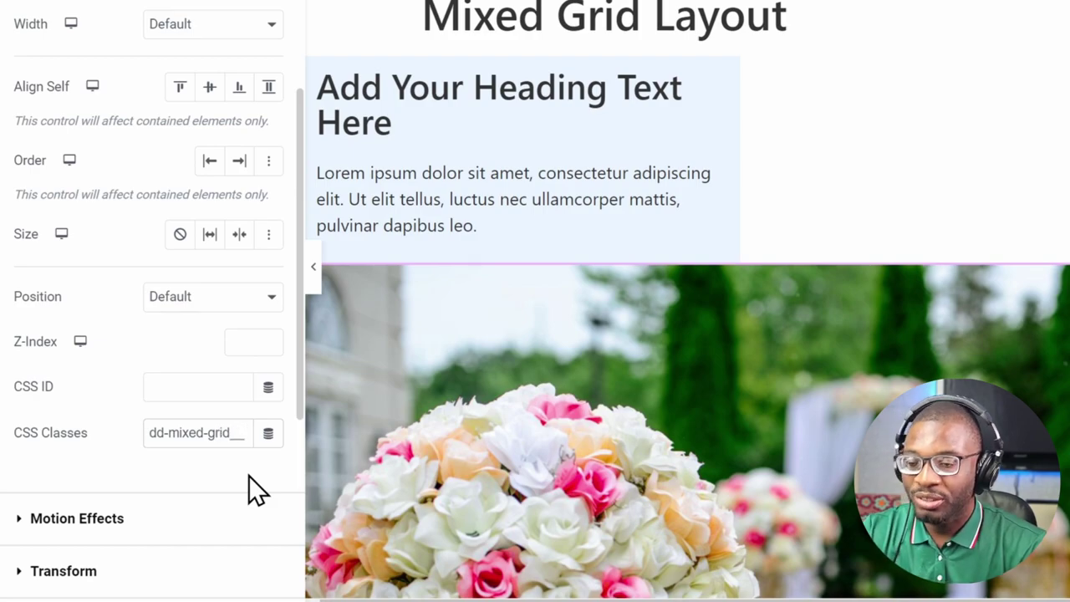
{"action": "type", "text": "col2"}
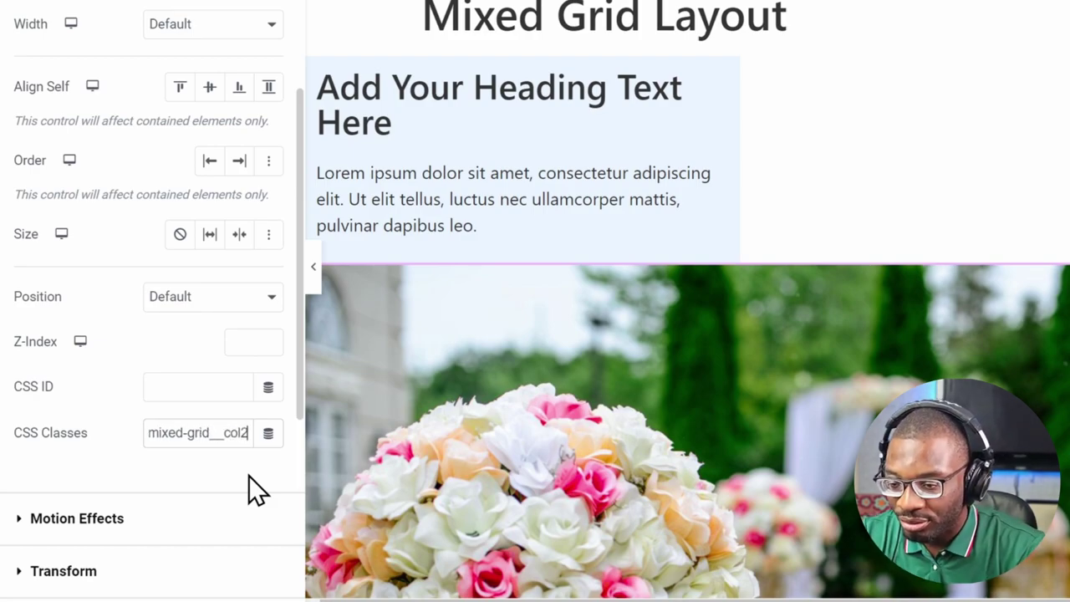
{"action": "type", "text": "-"}
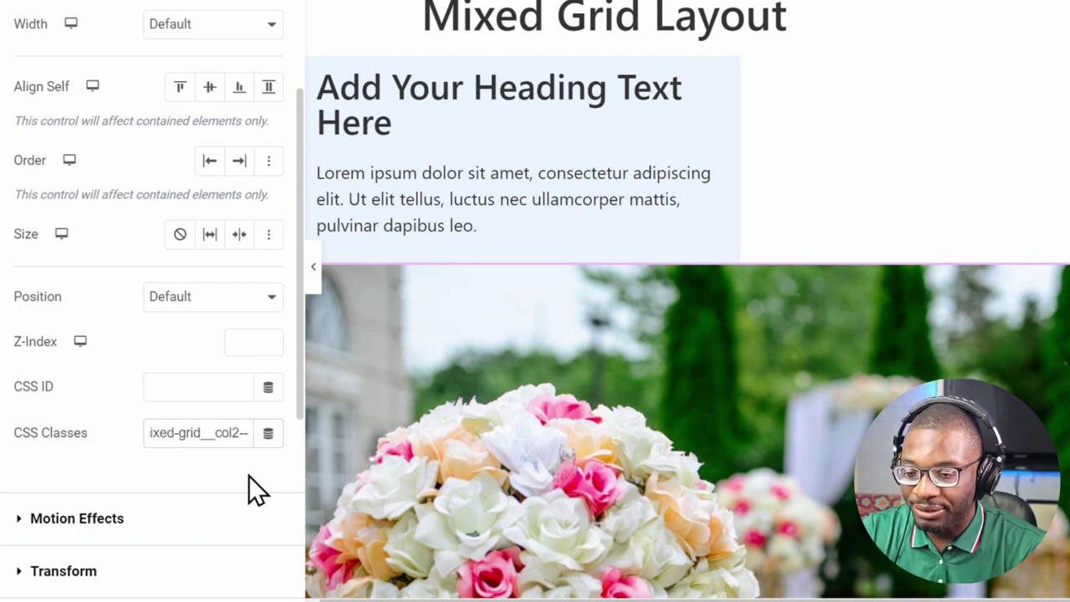
{"action": "type", "text": "-stretch"}
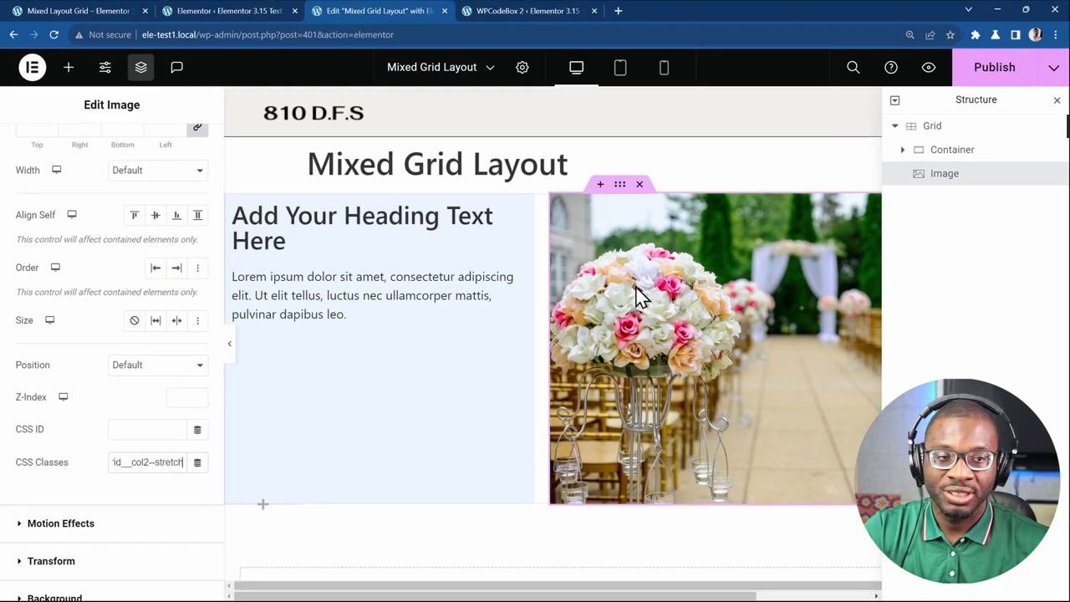
Publish the page and preview the mixed grid layout at full width.
{"action": "left_click", "coordinate": [1003, 65]}
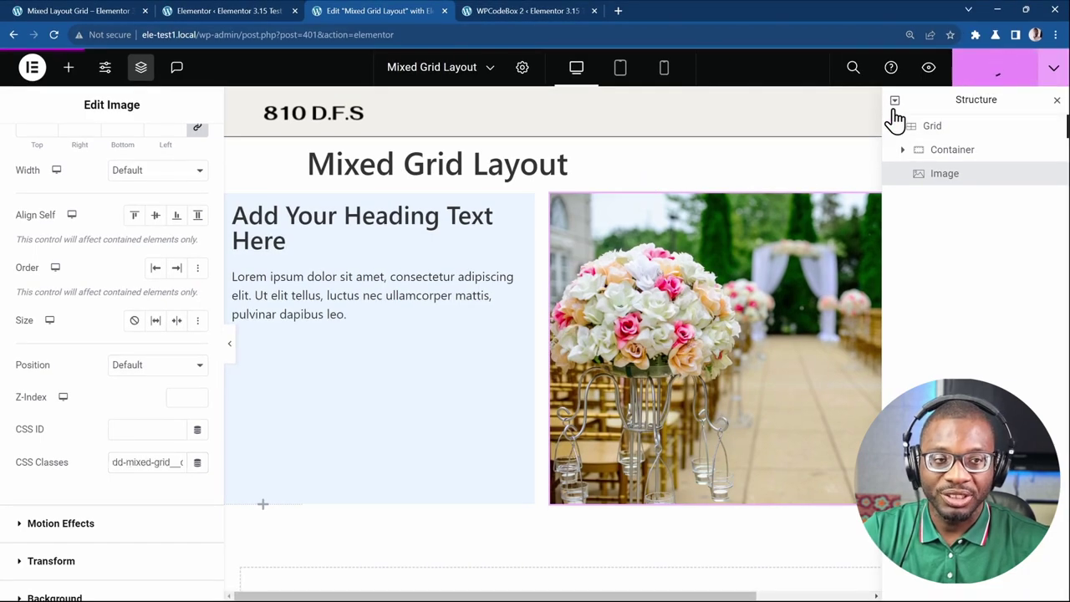
{"action": "left_click", "coordinate": [231, 349]}
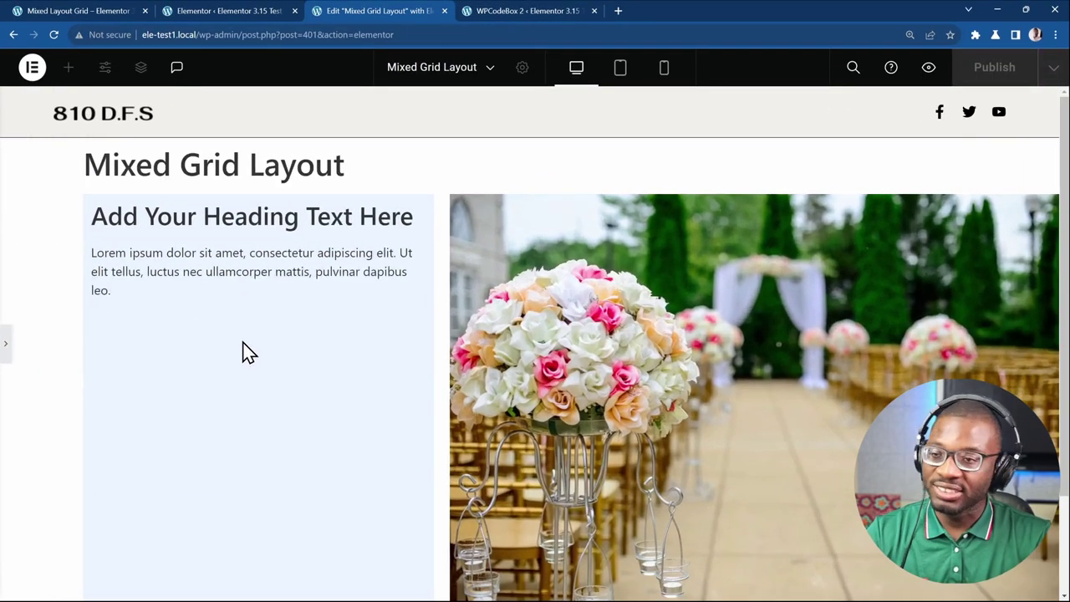
{"action": "left_click", "coordinate": [4, 350]}
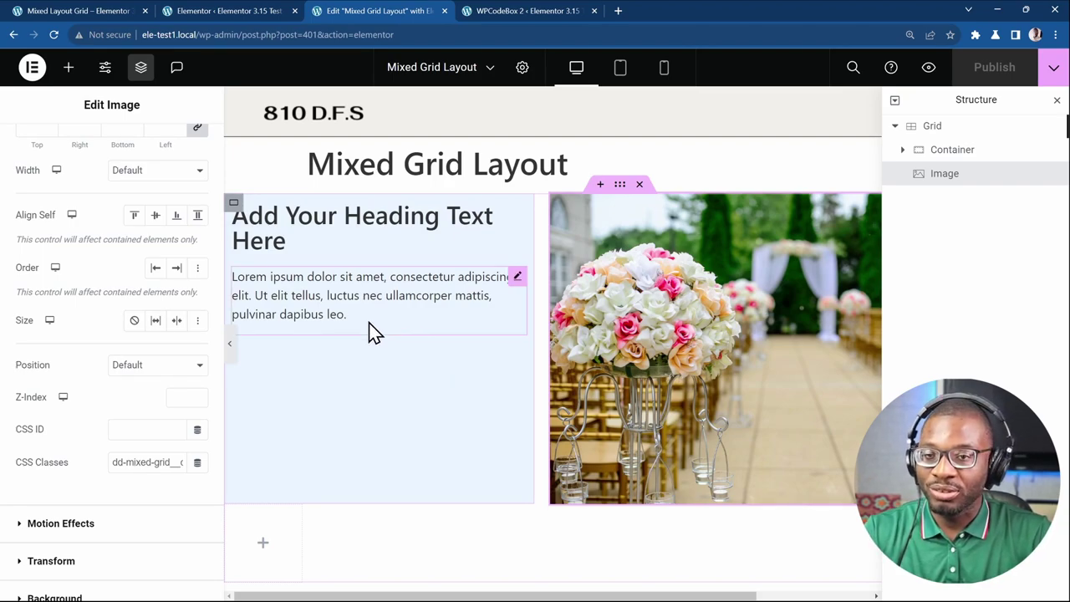
View the overlapping image and text section on the Mixed Layout Grid page and return to the Elementor editor.
{"action": "left_click", "coordinate": [74, 11]}
{"action": "scroll", "coordinate": [425, 371], "scroll_direction": "down", "scroll_amount": 4}
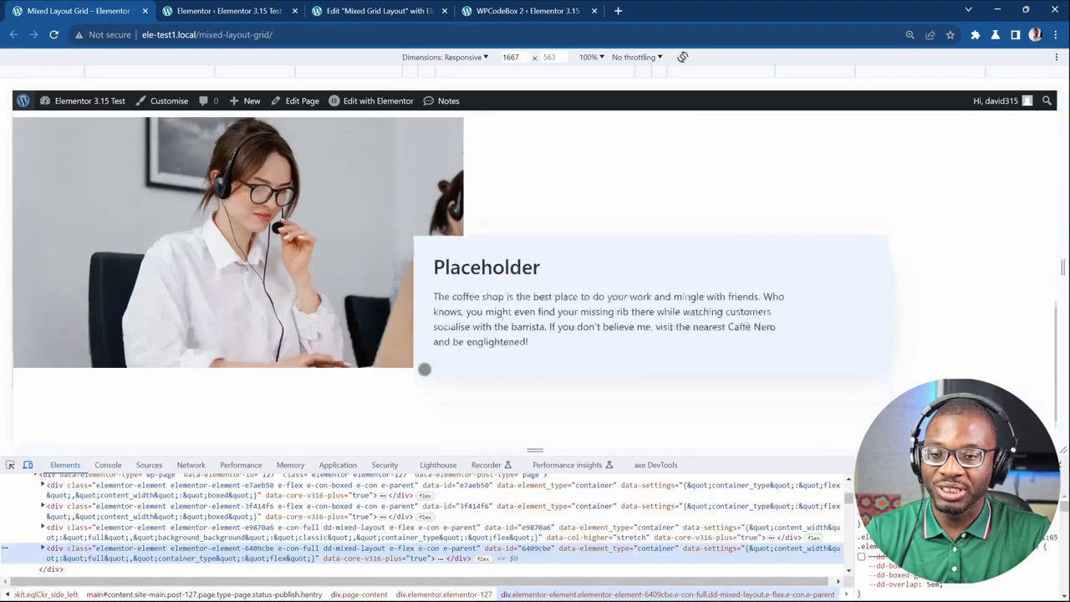
{"action": "left_click", "coordinate": [382, 11]}
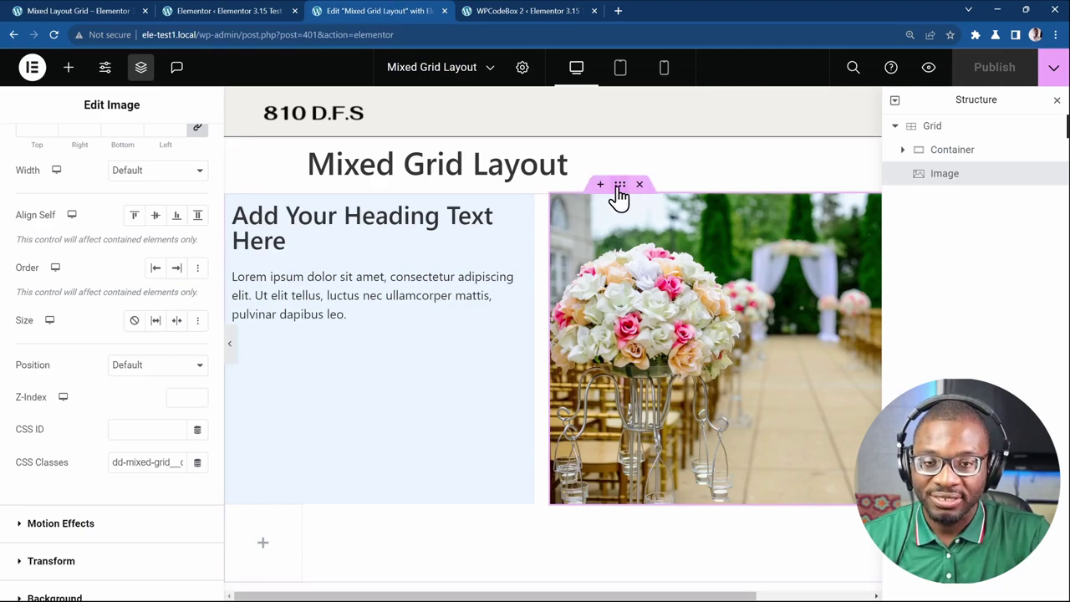
Duplicate the grid section that holds the text container and the image.
{"action": "right_click", "coordinate": [617, 192]}
{"action": "left_click", "coordinate": [643, 236]}
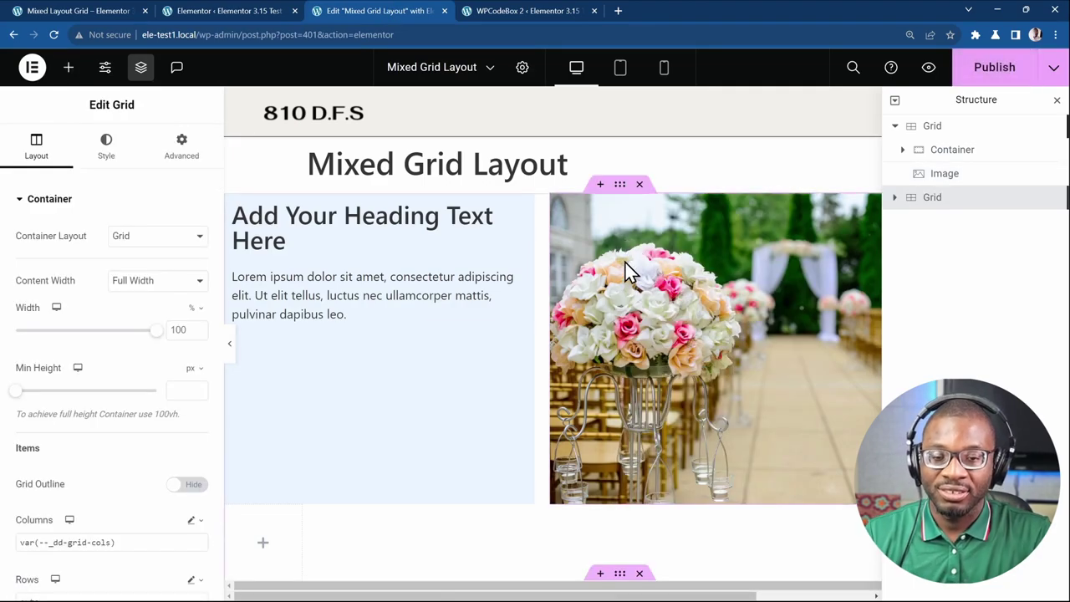
{"action": "scroll", "coordinate": [616, 279], "scroll_direction": "down", "scroll_amount": 4}
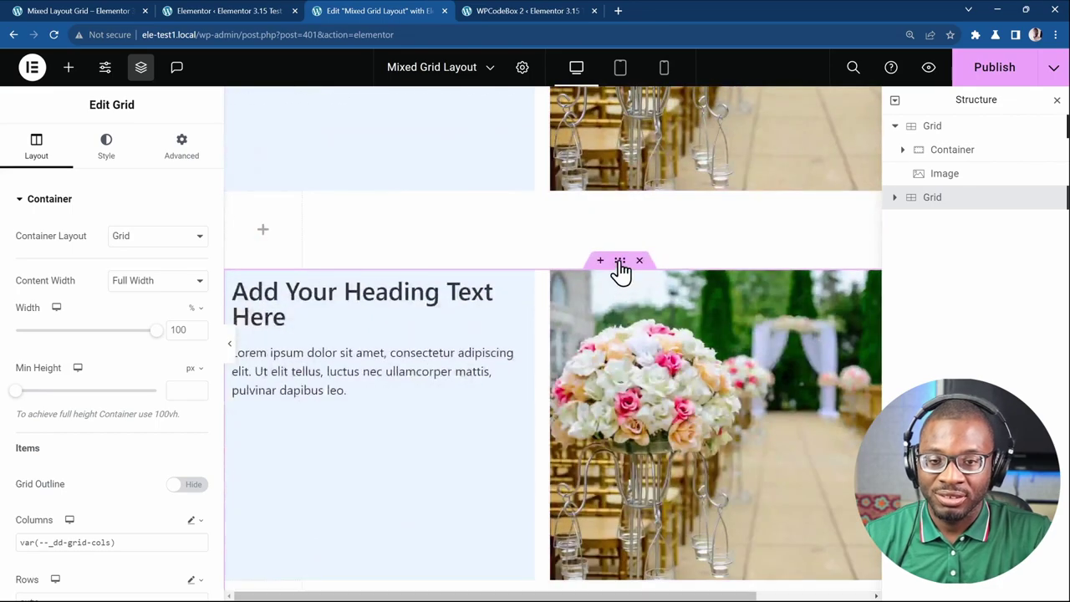
Remove the site-wide CSS from the duplicate grid's custom CSS, keeping only the section-specific rule.
{"action": "left_click", "coordinate": [182, 151]}
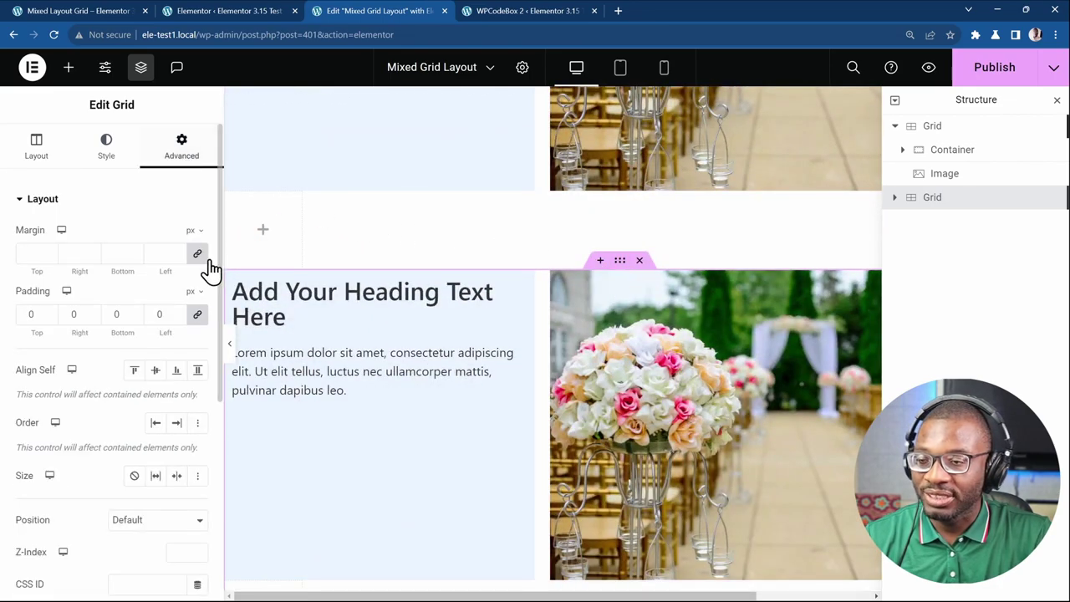
{"action": "scroll", "coordinate": [134, 374], "scroll_direction": "down", "scroll_amount": 5}
{"action": "left_click", "coordinate": [73, 491]}
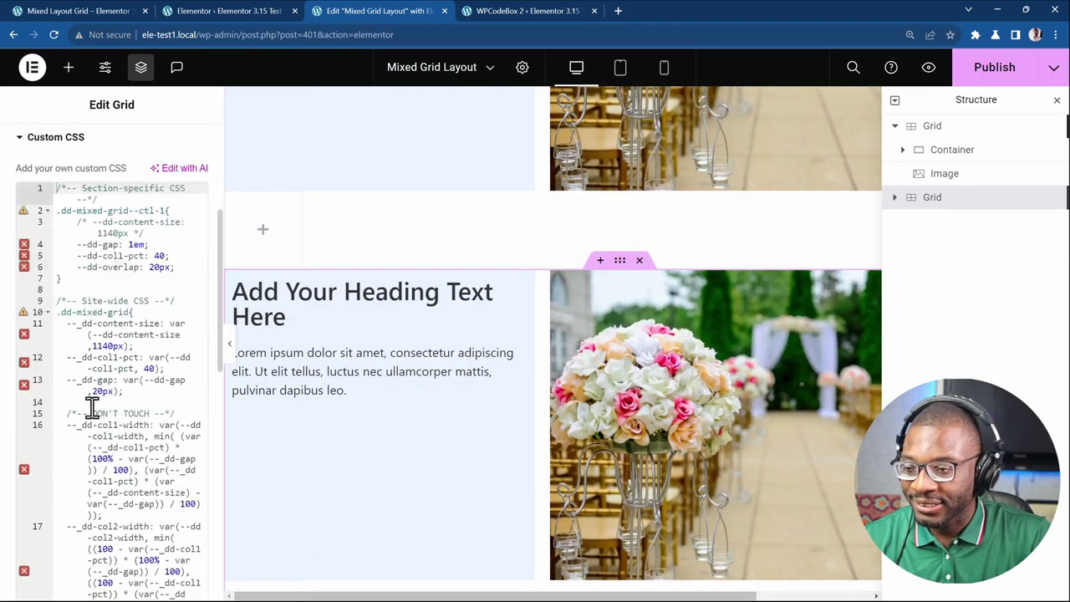
{"action": "left_click_drag", "start_coordinate": [57, 301], "coordinate": [115, 472]}
{"action": "key", "text": "ctrl+x"}
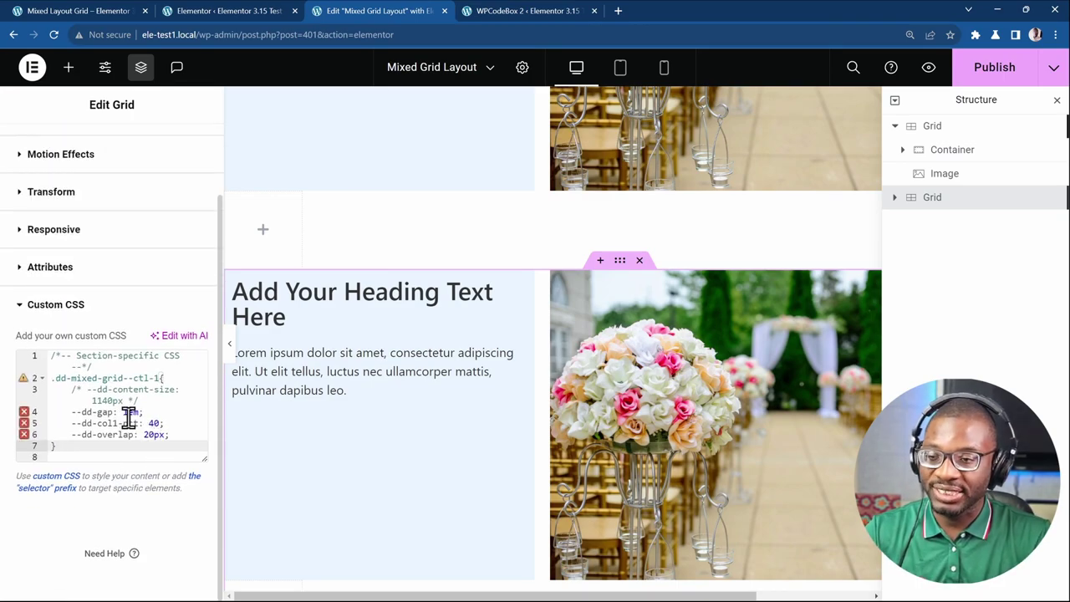
In the original grid's custom CSS, replace the section-specific class .dd-mixed-grid--ctl-1 with selector.
{"action": "scroll", "coordinate": [693, 422], "scroll_direction": "up", "scroll_amount": 3}
{"action": "scroll", "coordinate": [695, 422], "scroll_direction": "up", "scroll_amount": 1}
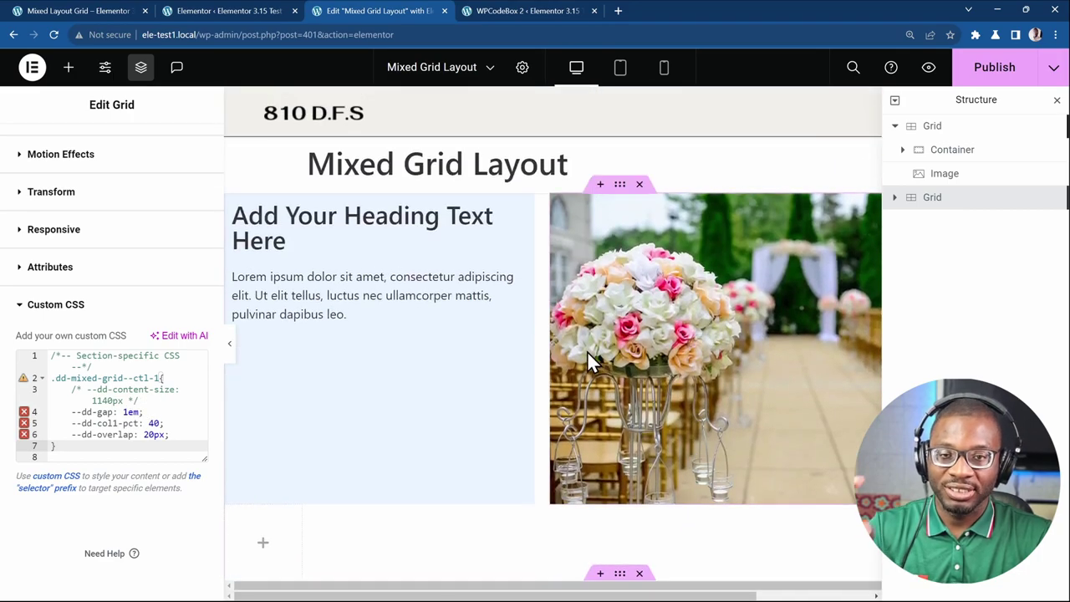
{"action": "left_click", "coordinate": [618, 189]}
{"action": "scroll", "coordinate": [167, 299], "scroll_direction": "down", "scroll_amount": 2}
{"action": "scroll", "coordinate": [167, 299], "scroll_direction": "down", "scroll_amount": 3}
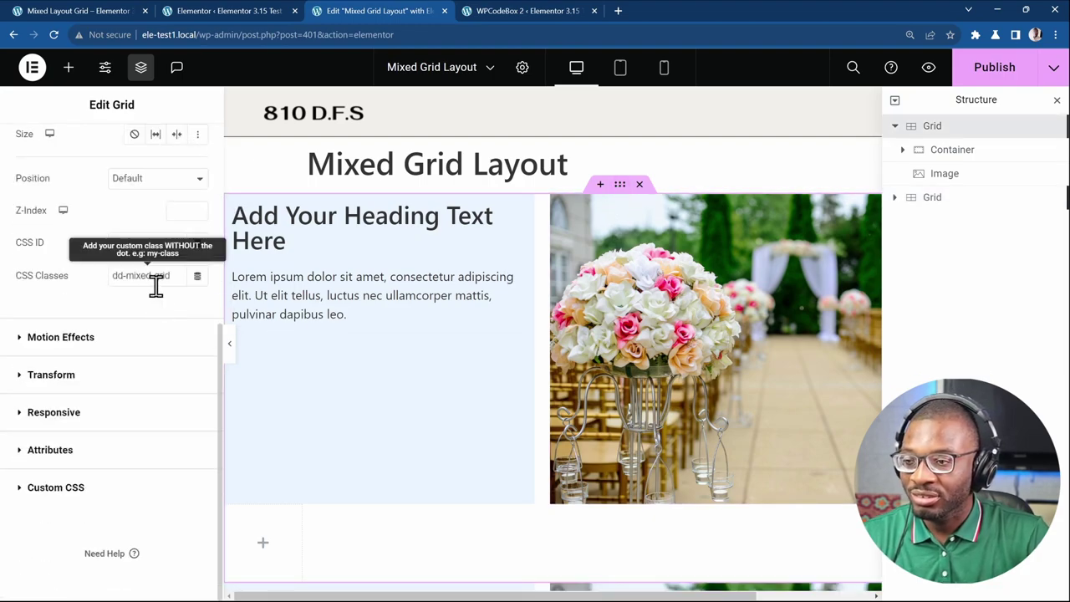
{"action": "left_click", "coordinate": [74, 493]}
{"action": "scroll", "coordinate": [83, 472], "scroll_direction": "down", "scroll_amount": 2}
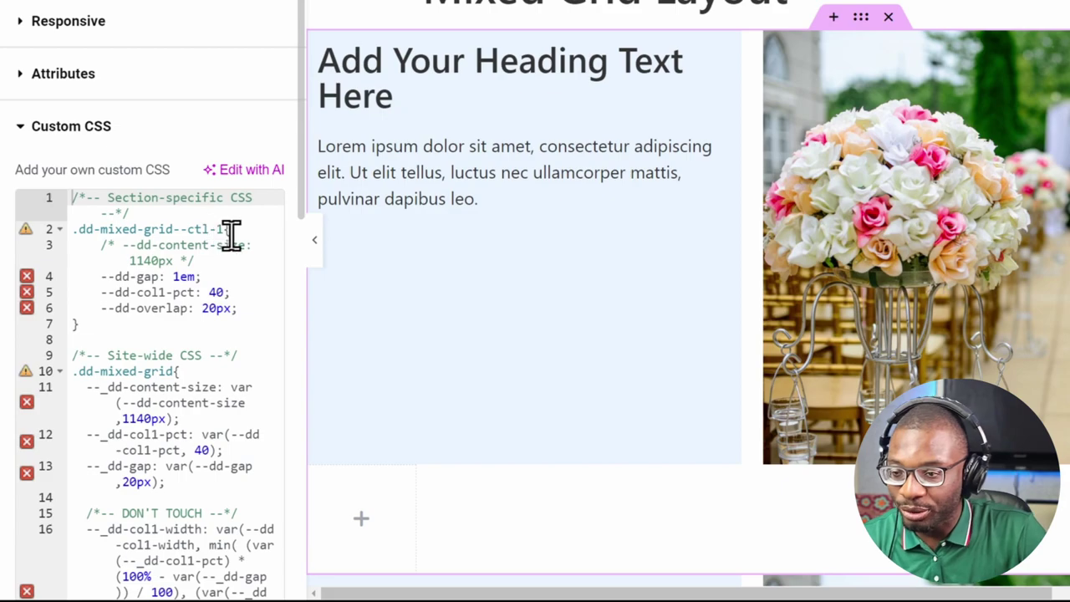
{"action": "left_click_drag", "start_coordinate": [226, 228], "coordinate": [19, 222]}
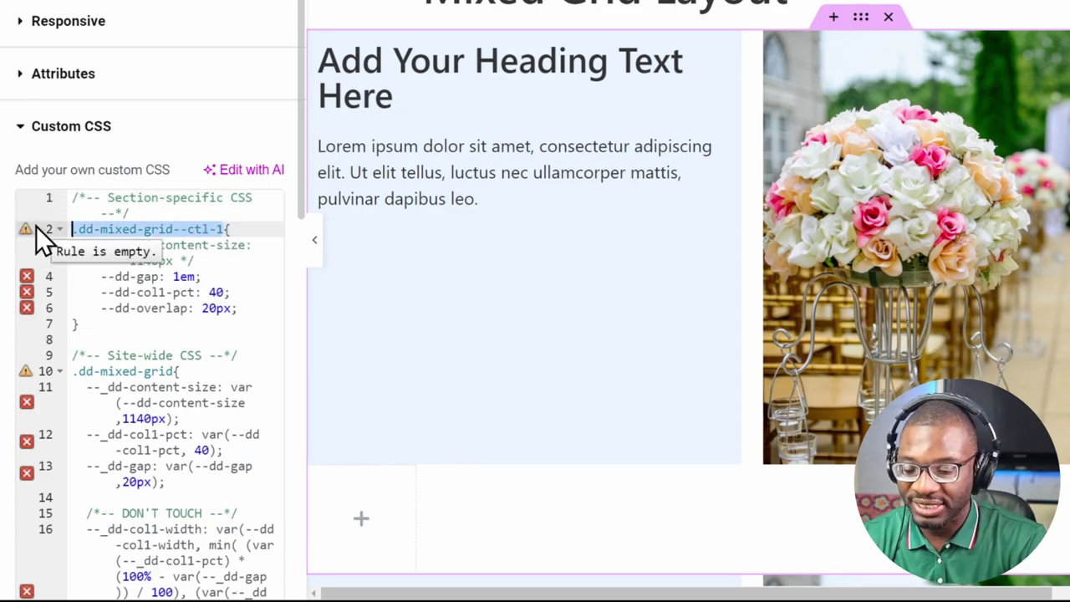
{"action": "type", "text": "selector"}
{"action": "key", "text": "Escape"}
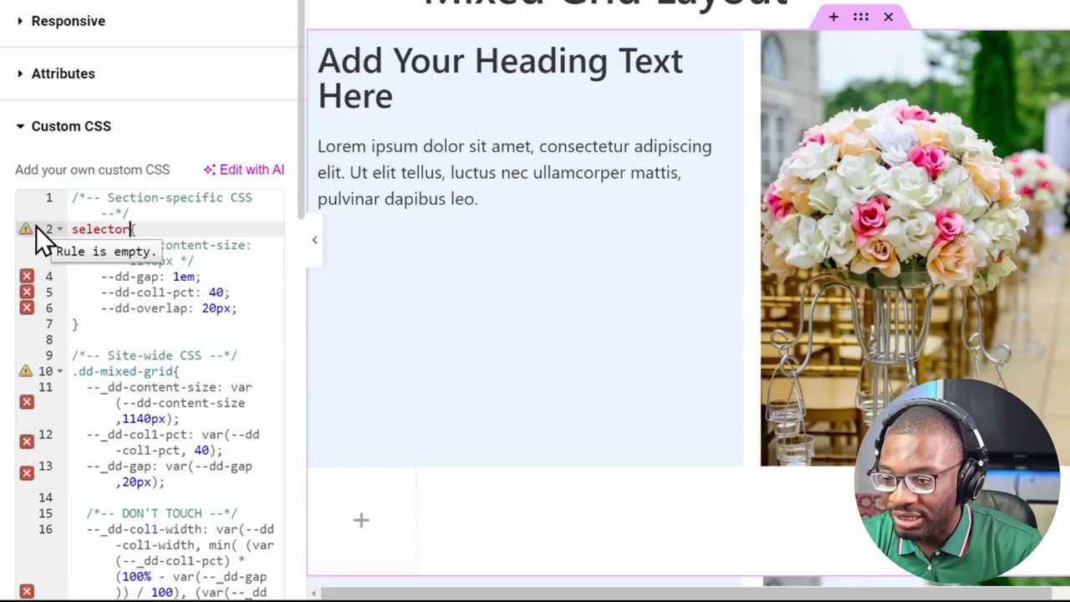
Set --dd-gap to 20px in the original grid's section-specific CSS rule.
{"action": "key", "text": "Down"}
{"action": "key", "text": "Down"}
{"action": "key", "text": "Down"}
{"action": "key", "text": "Down"}
{"action": "key", "text": "Right"}
{"action": "key", "text": "Right"}
{"action": "key", "text": "Right"}
{"action": "key", "text": "Right"}
{"action": "key", "text": "Right"}
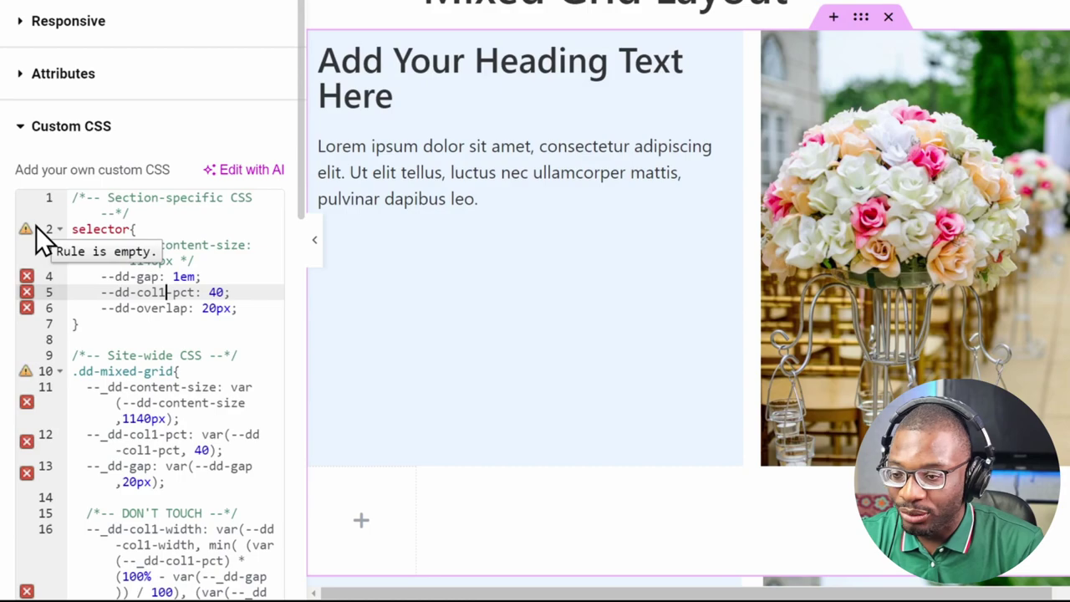
{"action": "key", "text": "Up"}
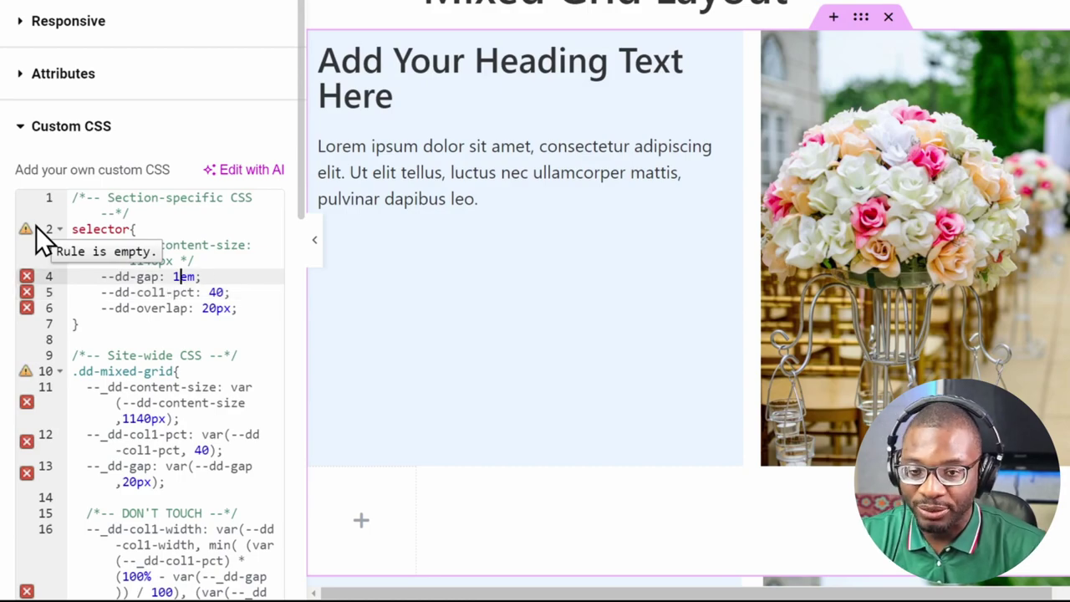
{"action": "key", "text": "BackSpace"}
{"action": "type", "text": "2"}
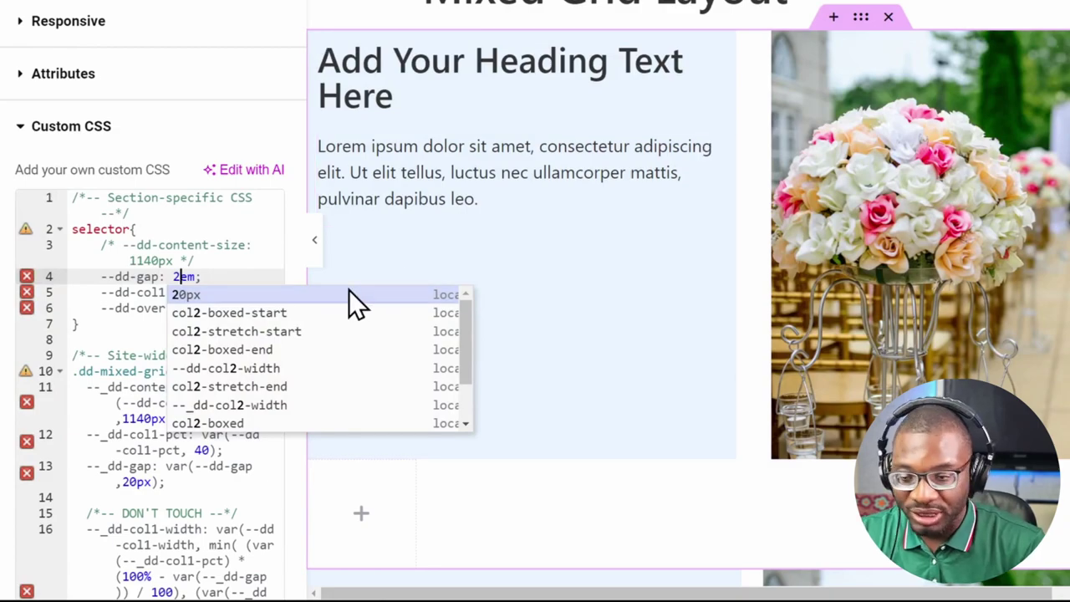
{"action": "key", "text": "Escape"}
{"action": "key", "text": "Delete"}
{"action": "key", "text": "Delete"}
{"action": "type", "text": "0p"}
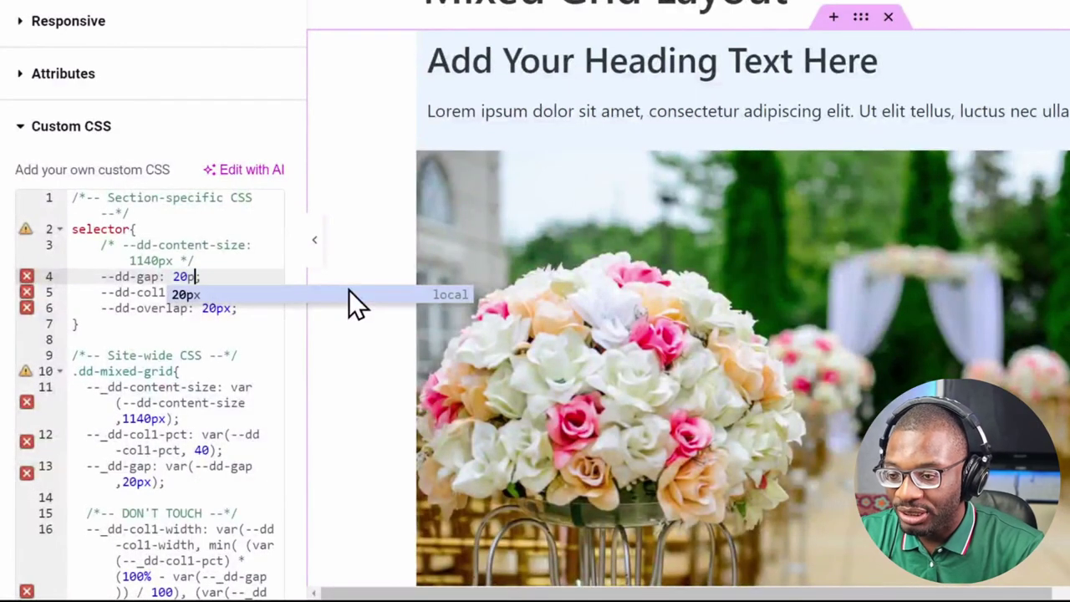
{"action": "key", "text": "Return"}
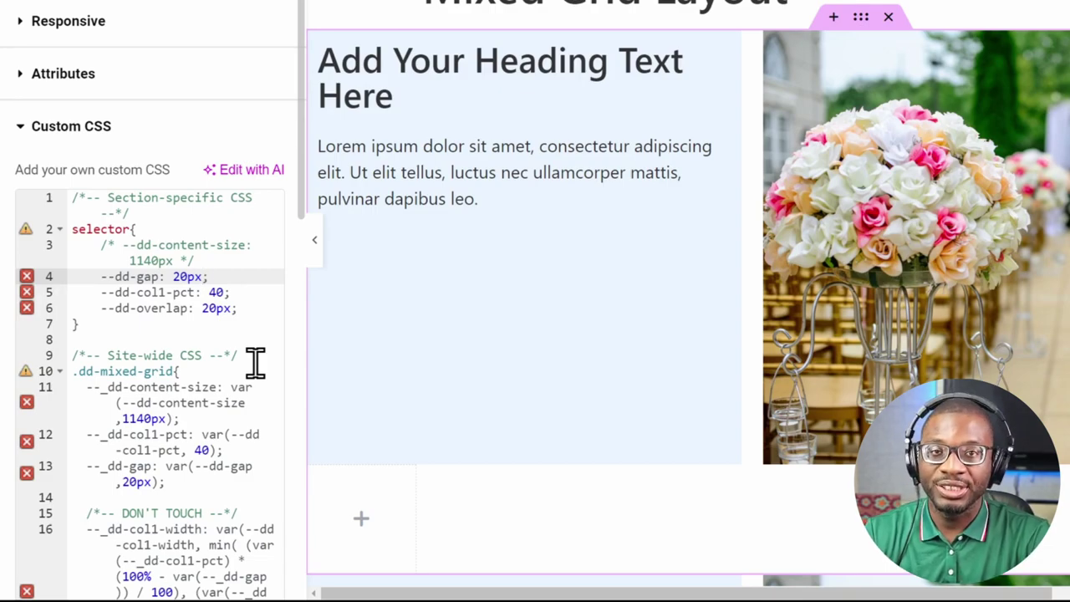
Set --dd-gap to 0px in the original grid's section-specific CSS rule.
{"action": "key", "text": "BackSpace"}
{"action": "key", "text": "BackSpace"}
{"action": "key", "text": "BackSpace"}
{"action": "key", "text": "BackSpace"}
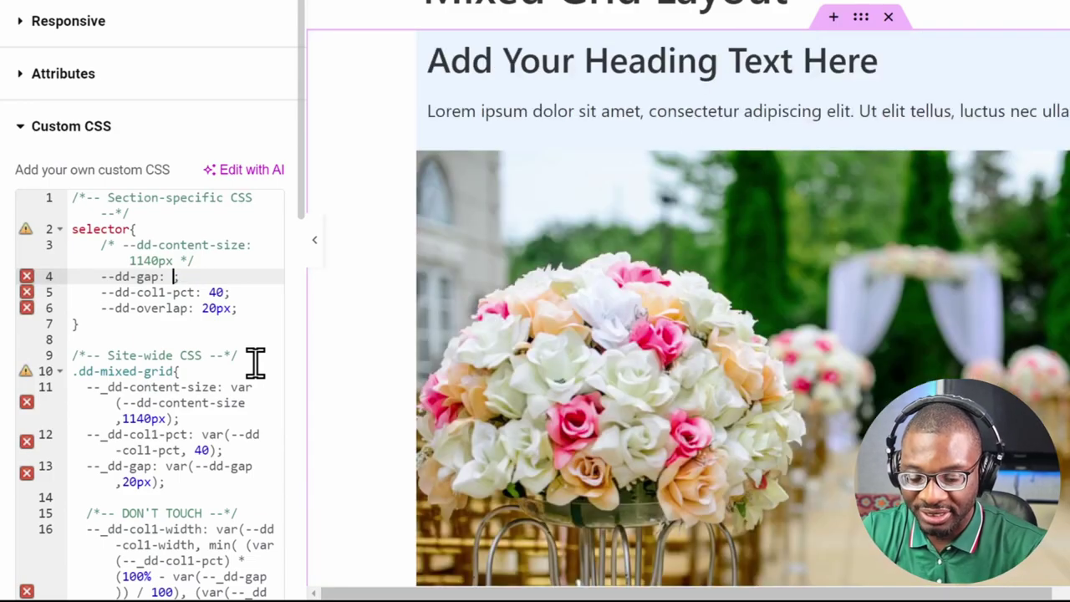
{"action": "type", "text": "0"}
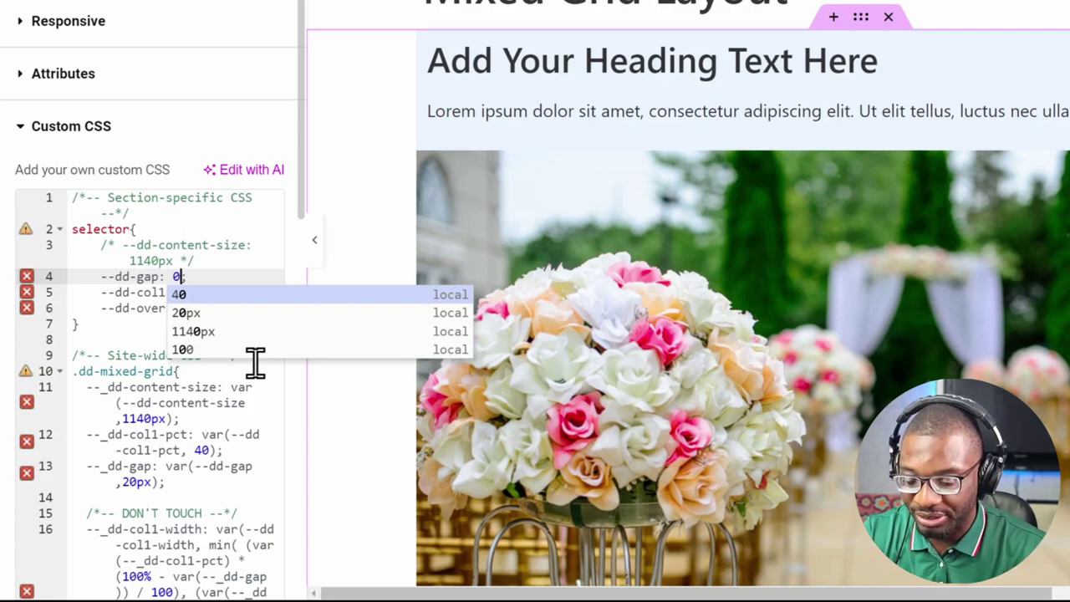
{"action": "type", "text": "px"}
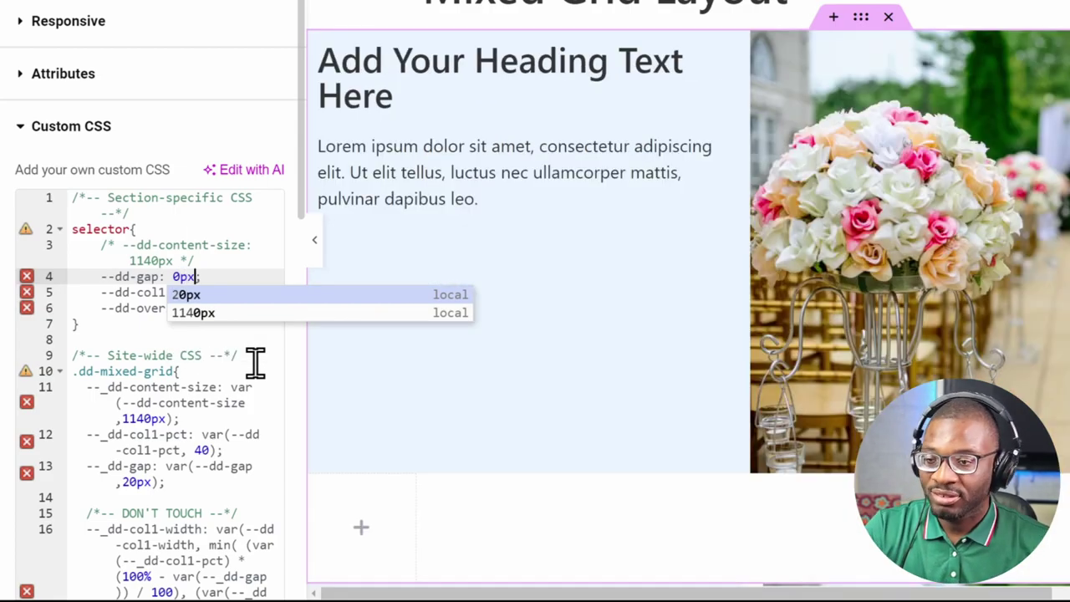
{"action": "left_click", "coordinate": [149, 371]}
Set --dd-col1-pct to 45 in the original grid's section-specific rule and check the layout at full width.
{"action": "left_click", "coordinate": [224, 292]}
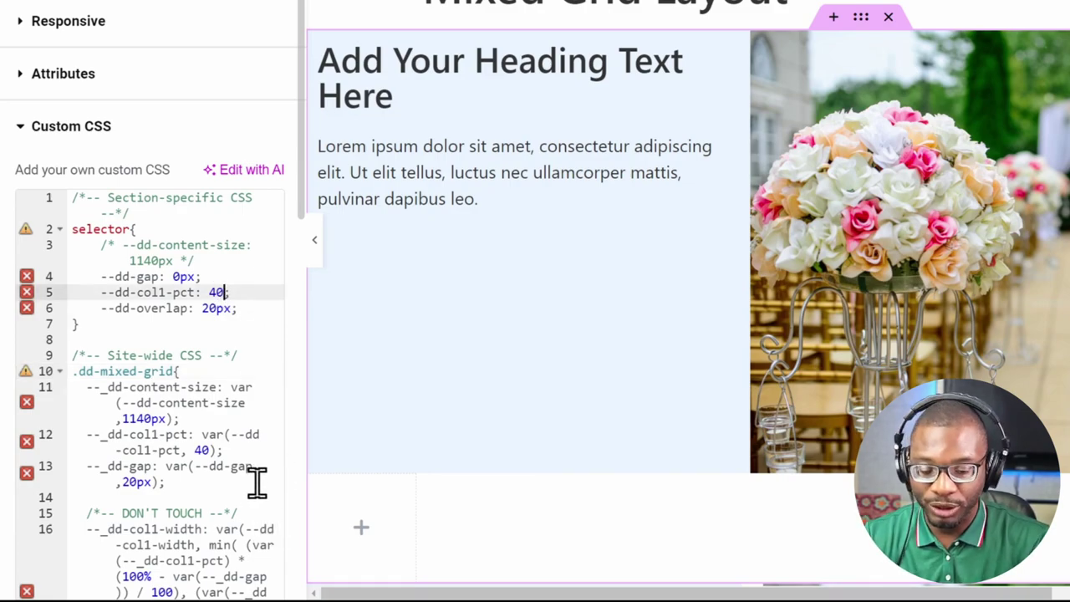
{"action": "key", "text": "BackSpace"}
{"action": "type", "text": "5"}
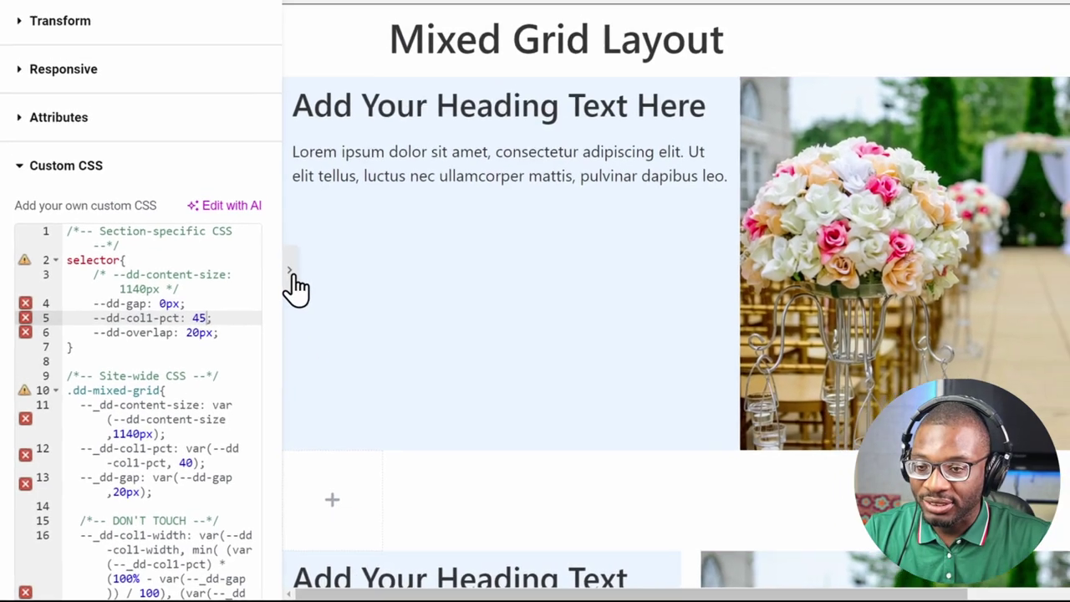
{"action": "left_click", "coordinate": [292, 275]}
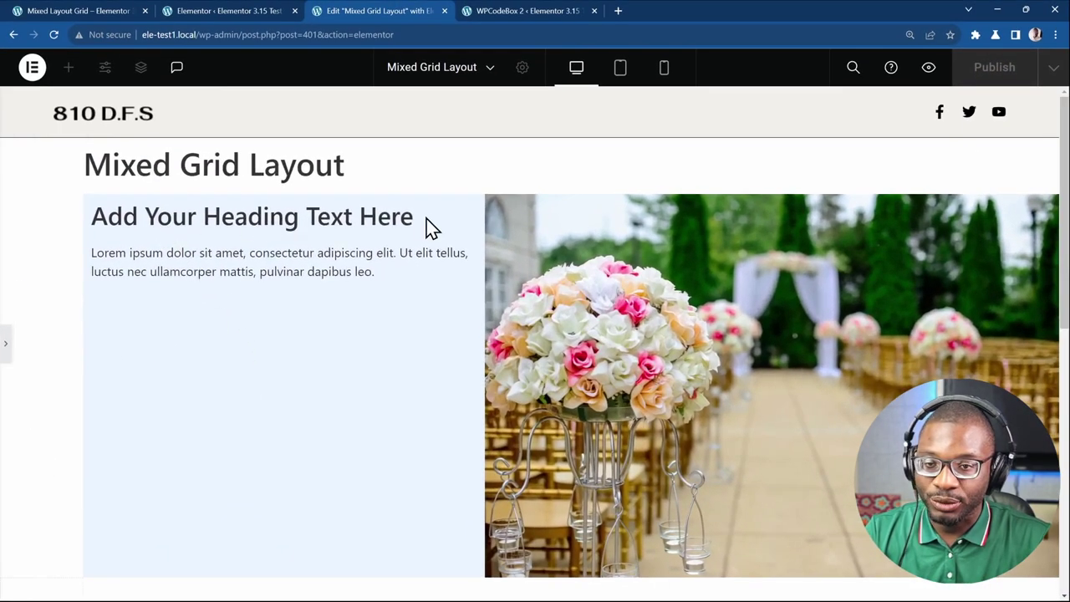
{"action": "left_click", "coordinate": [7, 343]}
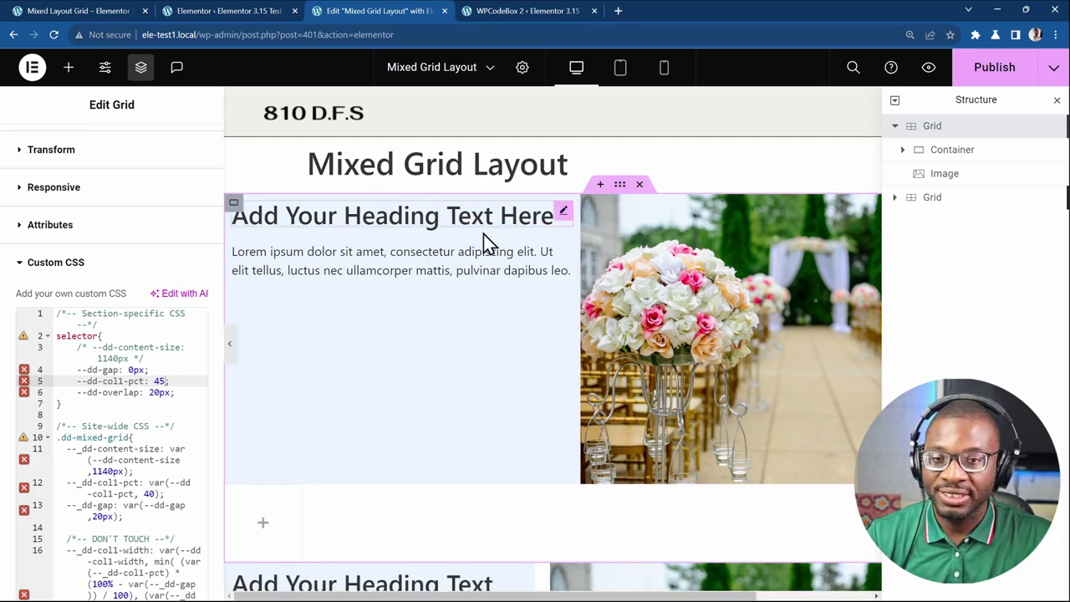
Try the original grid's Start, Centre, End and Stretch options for Align Items, finishing with Start.
{"action": "scroll", "coordinate": [134, 234], "scroll_direction": "up", "scroll_amount": 3}
{"action": "left_click", "coordinate": [37, 155]}
{"action": "scroll", "coordinate": [36, 278], "scroll_direction": "down", "scroll_amount": 6}
{"action": "scroll", "coordinate": [10, 320], "scroll_direction": "down", "scroll_amount": 1}
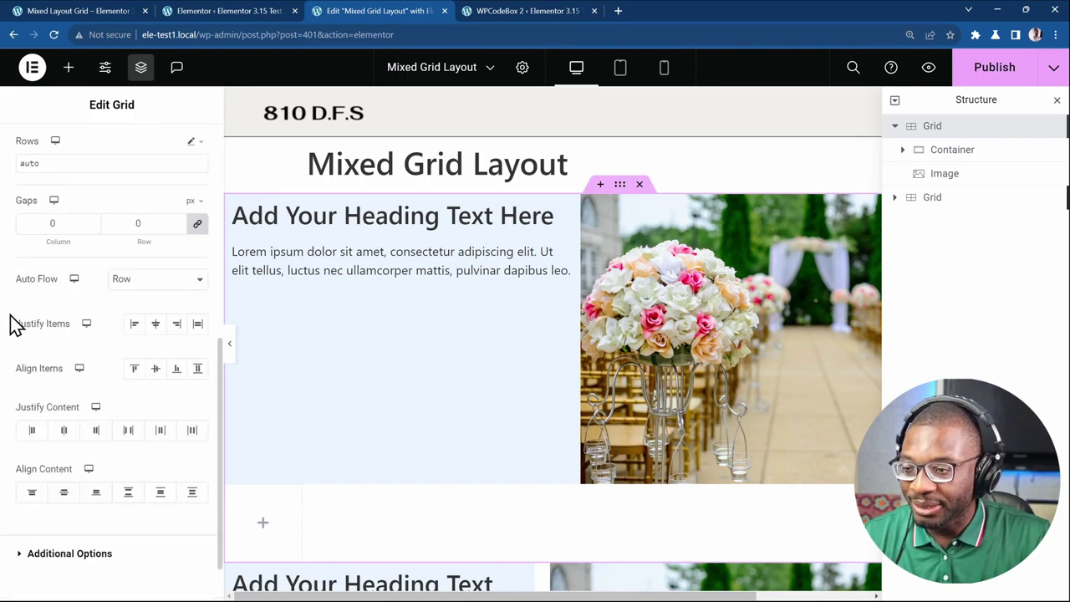
{"action": "left_click", "coordinate": [135, 375]}
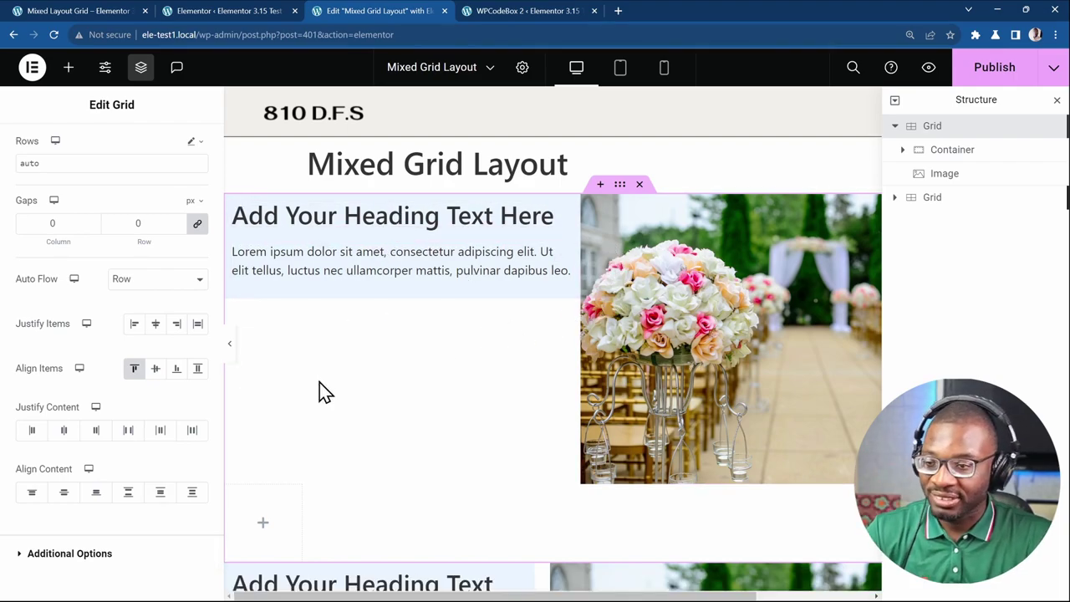
{"action": "left_click", "coordinate": [156, 370]}
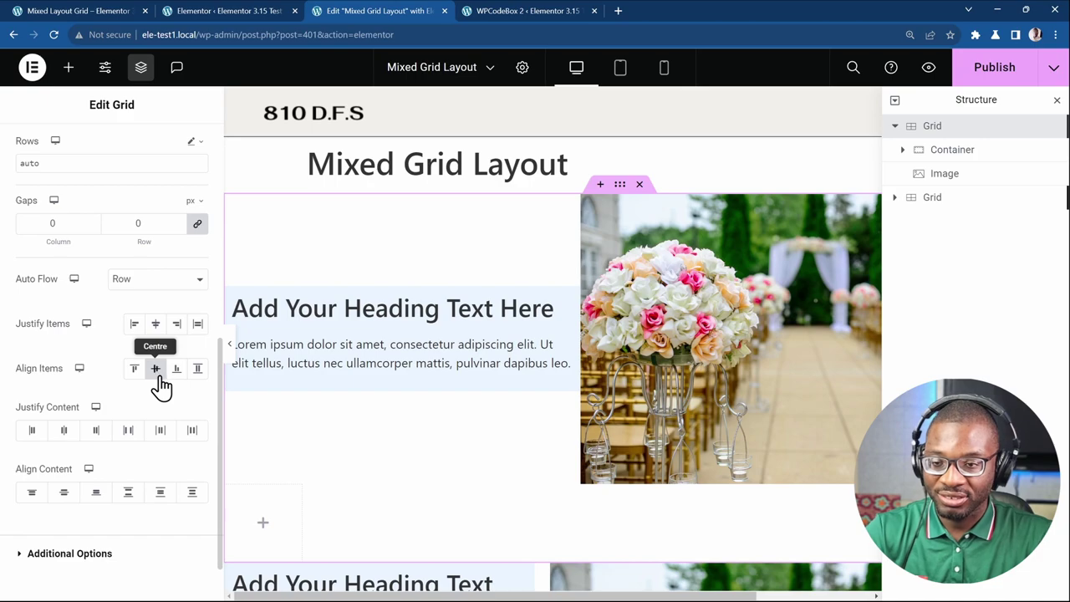
{"action": "left_click", "coordinate": [178, 375]}
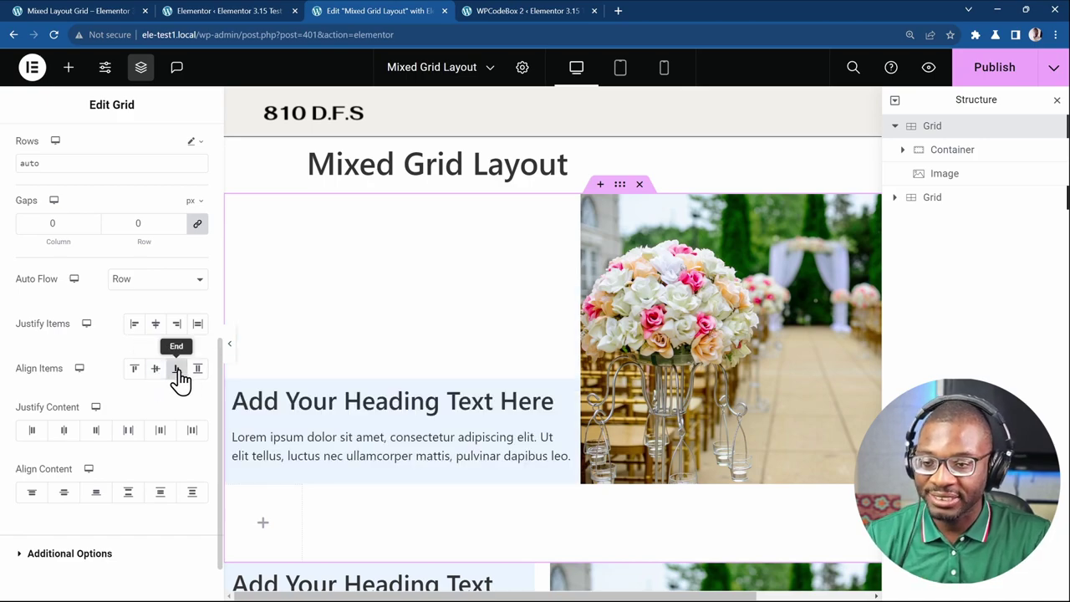
{"action": "left_click", "coordinate": [197, 372]}
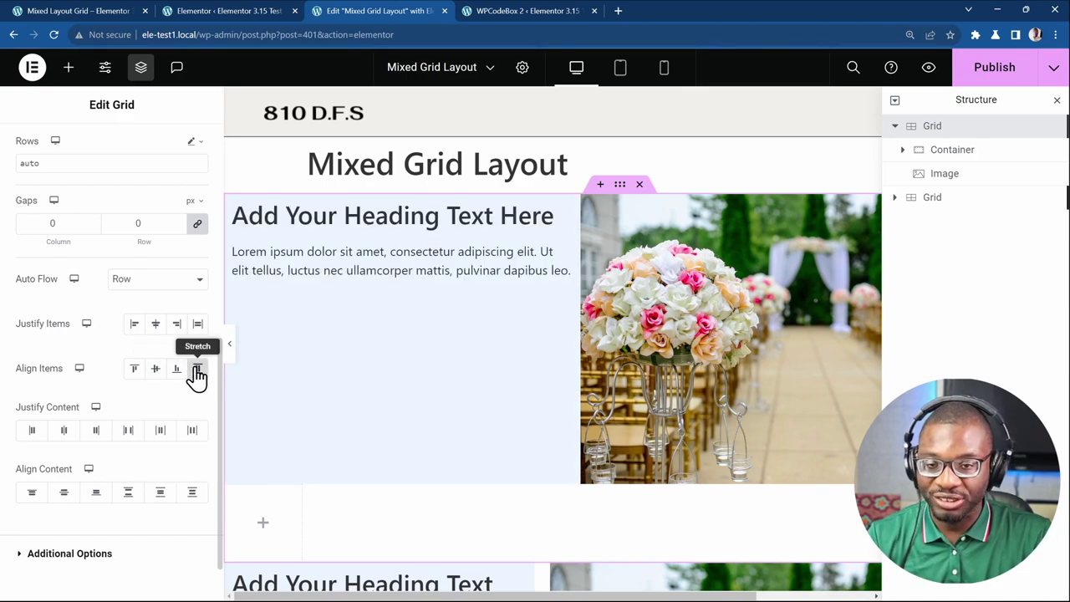
{"action": "left_click", "coordinate": [133, 372]}
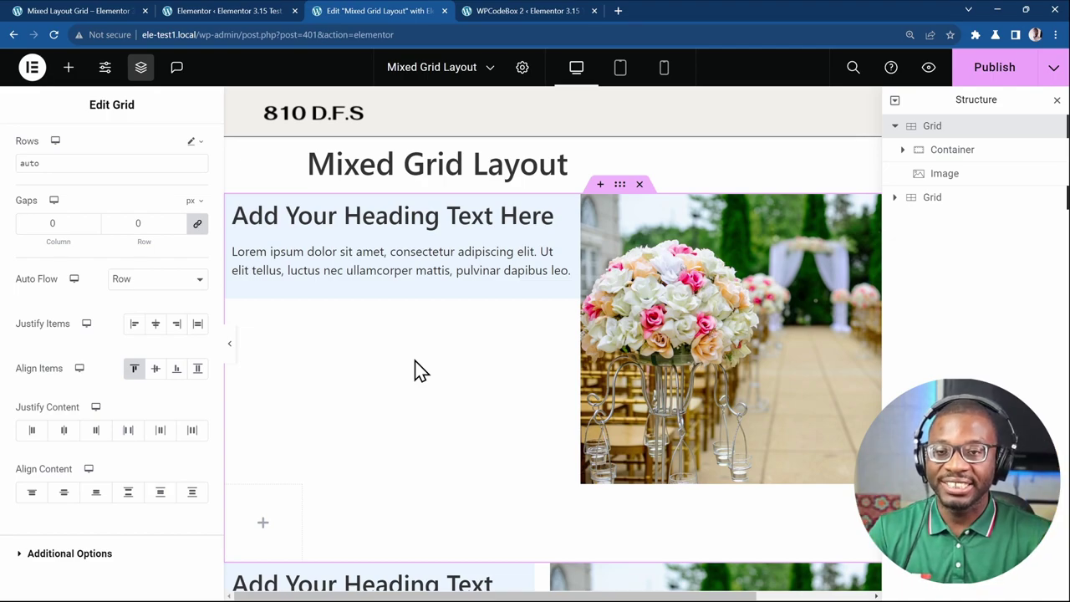
Set the width of the text container in the original grid to 110% so it overlaps the image.
{"action": "left_click", "coordinate": [234, 203]}
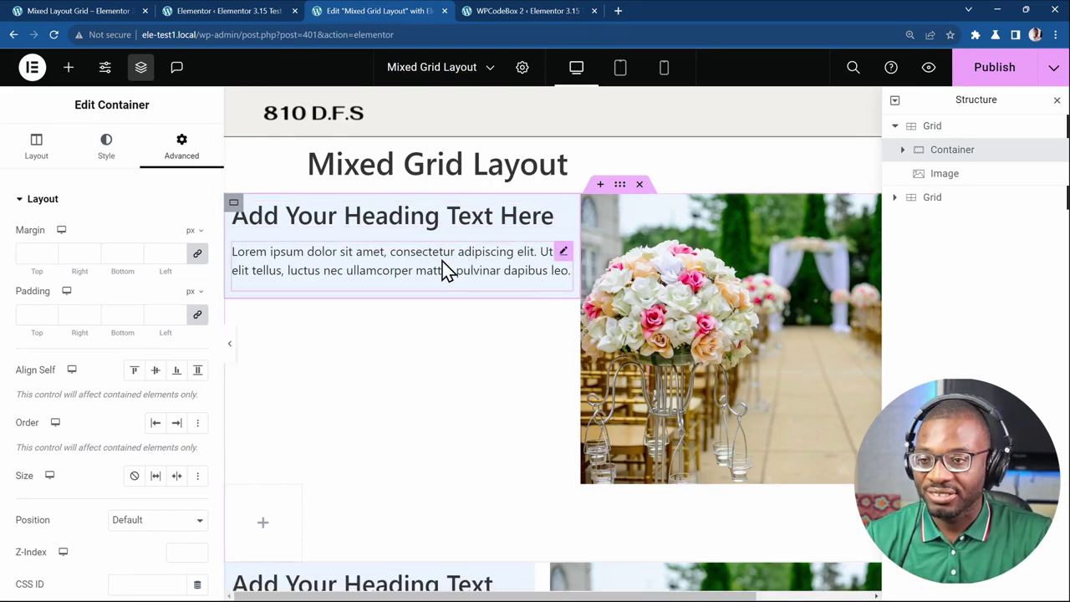
{"action": "left_click", "coordinate": [44, 162]}
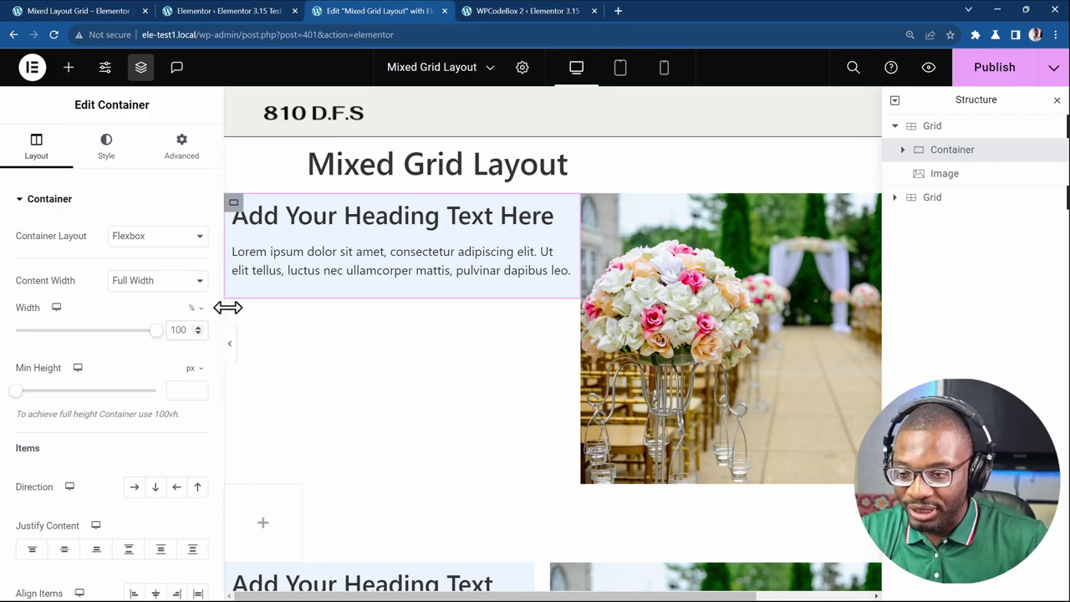
{"action": "type", "text": "110"}
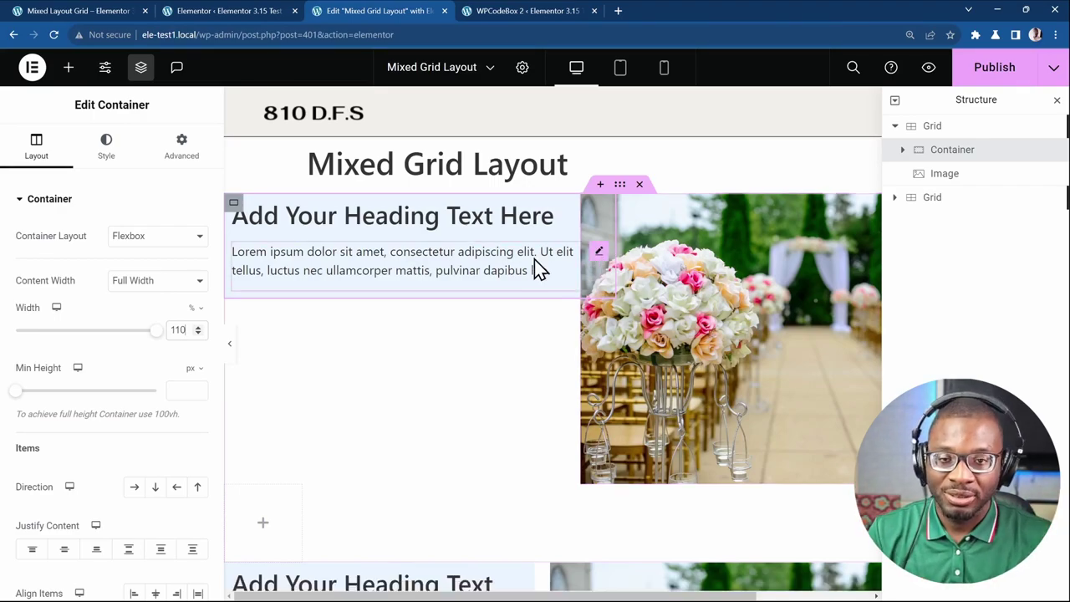
{"action": "mouse_move", "coordinate": [602, 216]}
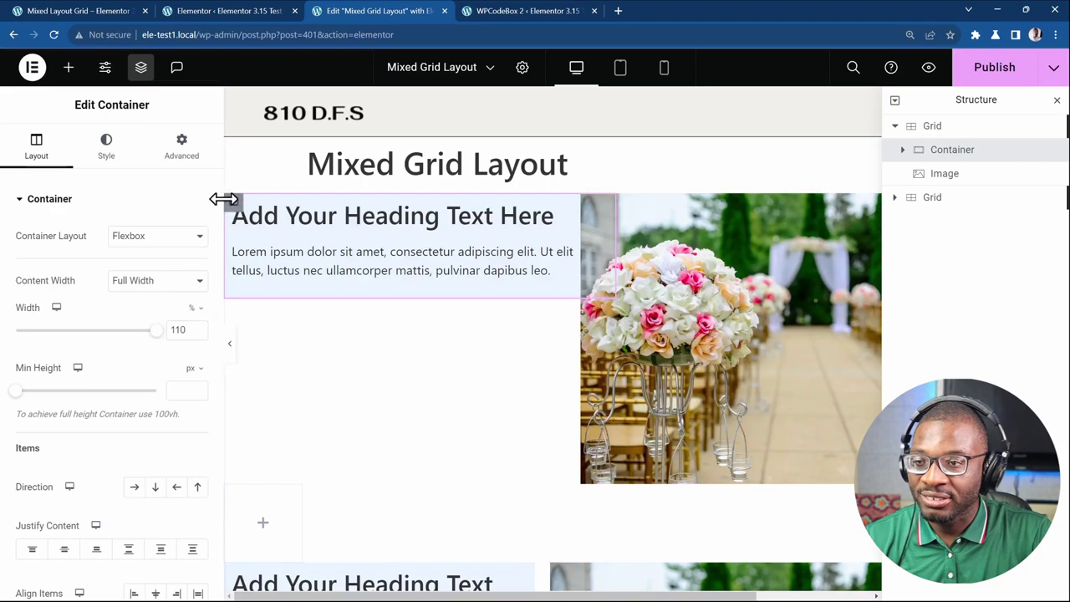
Set the Z-Index of the original grid's text container to 2 so it sits above the image.
{"action": "left_click", "coordinate": [169, 161]}
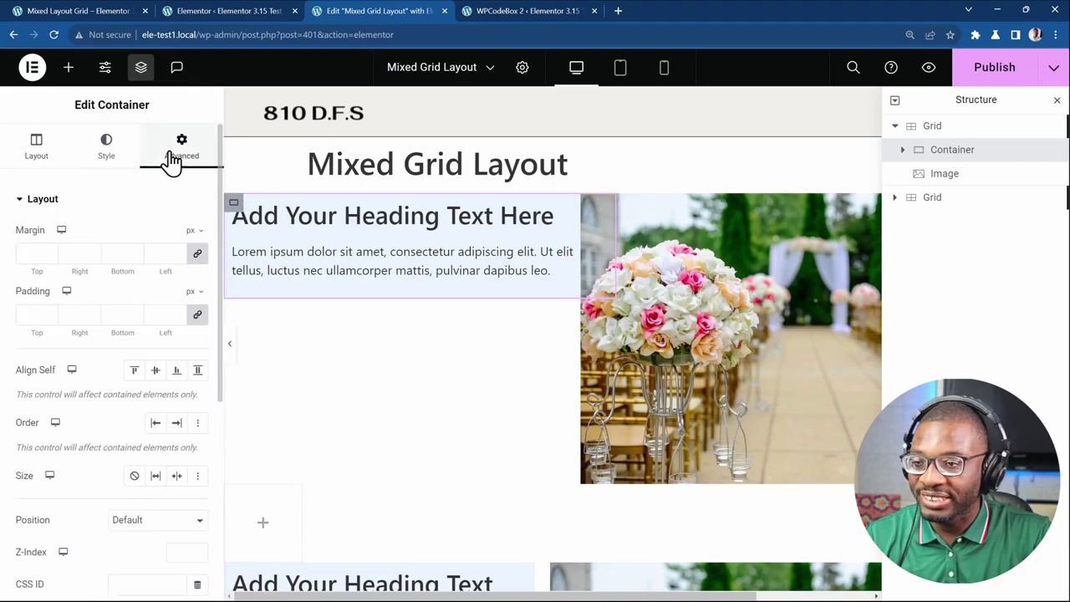
{"action": "scroll", "coordinate": [125, 334], "scroll_direction": "down", "scroll_amount": 3}
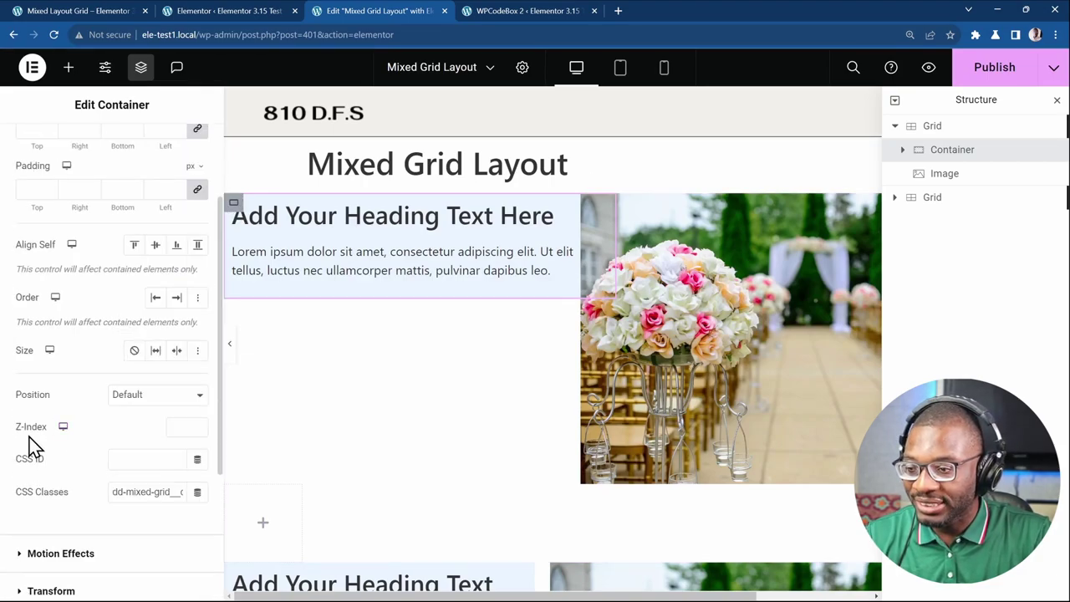
{"action": "left_click", "coordinate": [184, 426]}
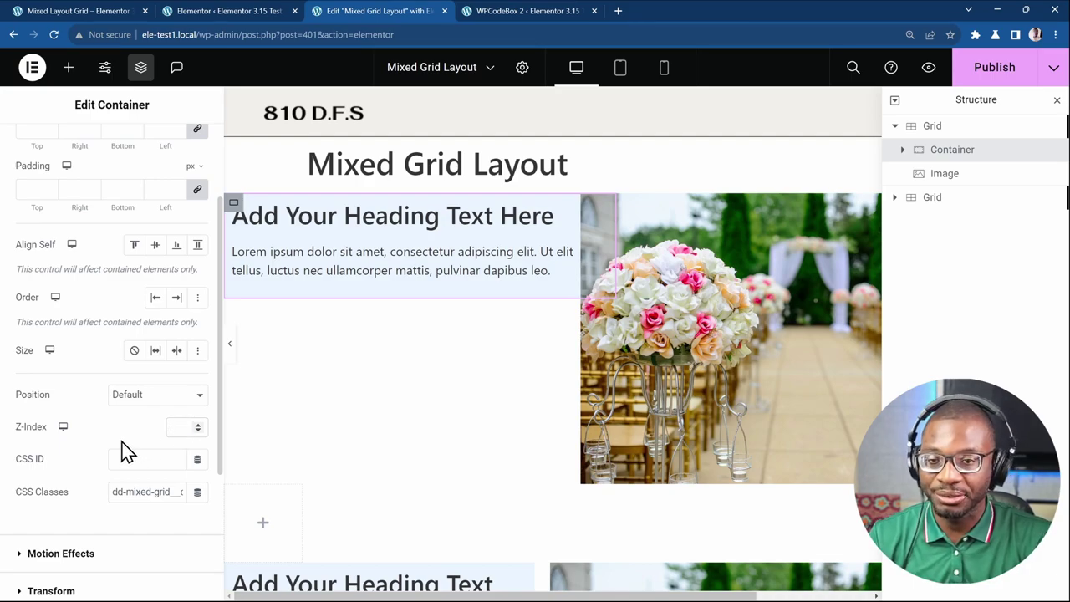
{"action": "type", "text": "2"}
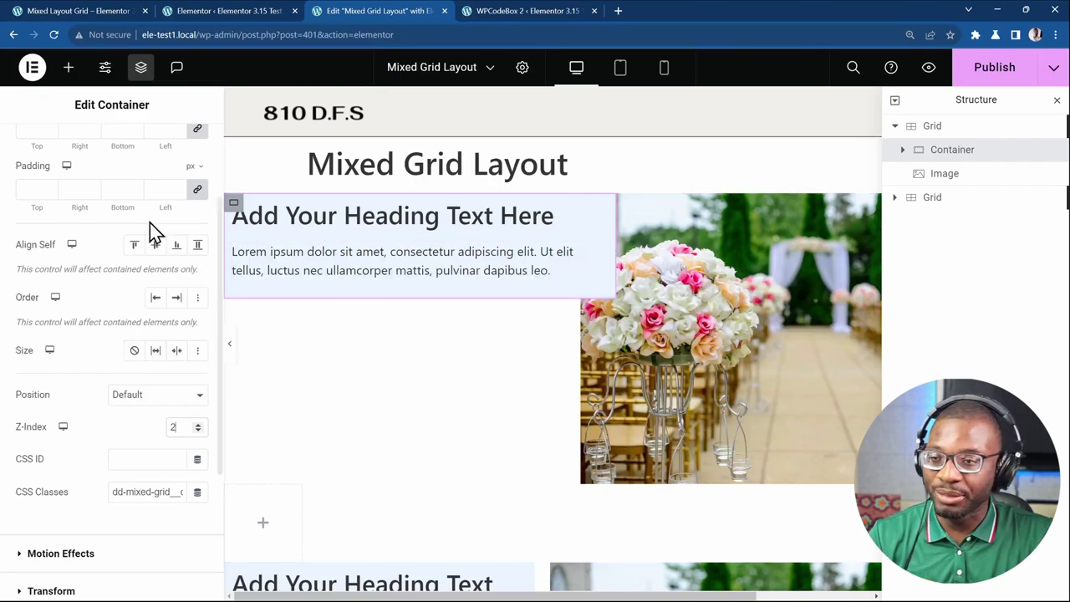
Try a width of 150% on the original grid's text container.
{"action": "scroll", "coordinate": [100, 216], "scroll_direction": "up", "scroll_amount": 3}
{"action": "left_click", "coordinate": [37, 149]}
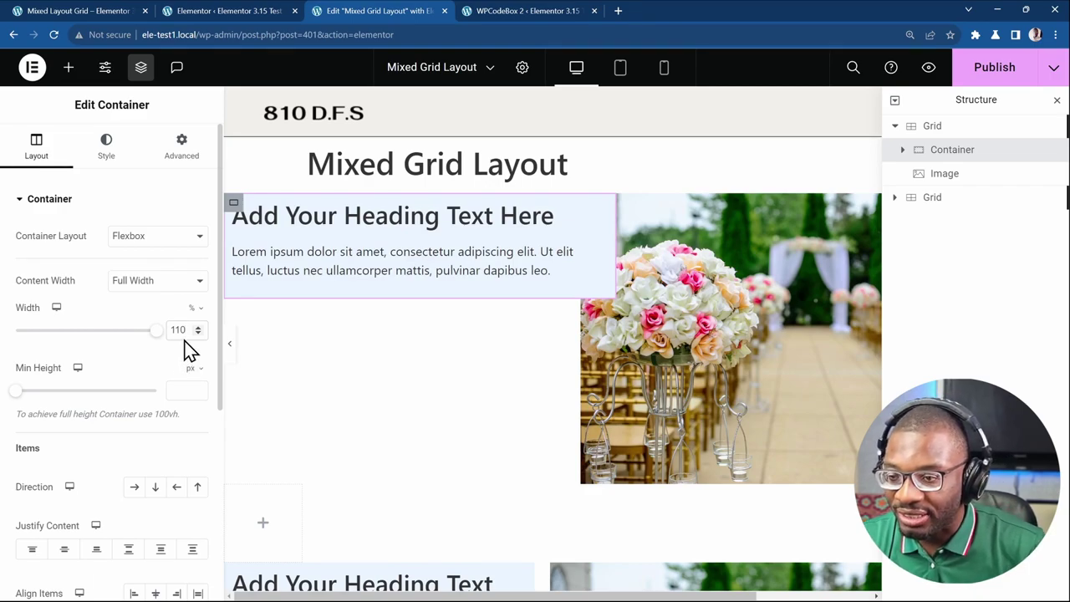
{"action": "left_click_drag", "start_coordinate": [184, 330], "coordinate": [168, 331]}
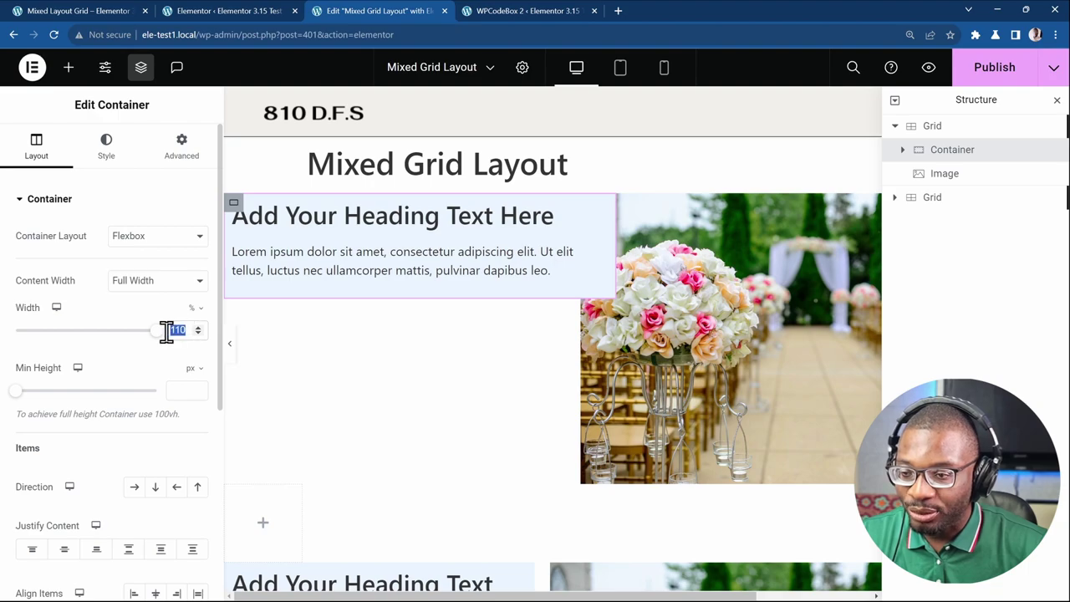
{"action": "type", "text": "150"}
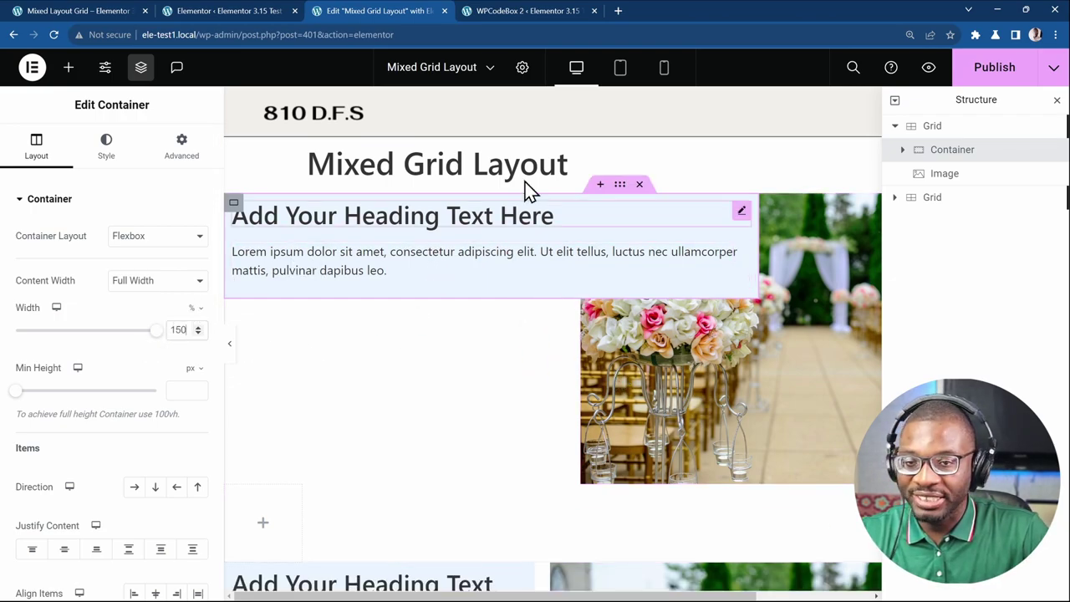
Switch the text container's width to a custom unit and set it to calc(100% + var(--dd-overlap)).
{"action": "left_click", "coordinate": [193, 307]}
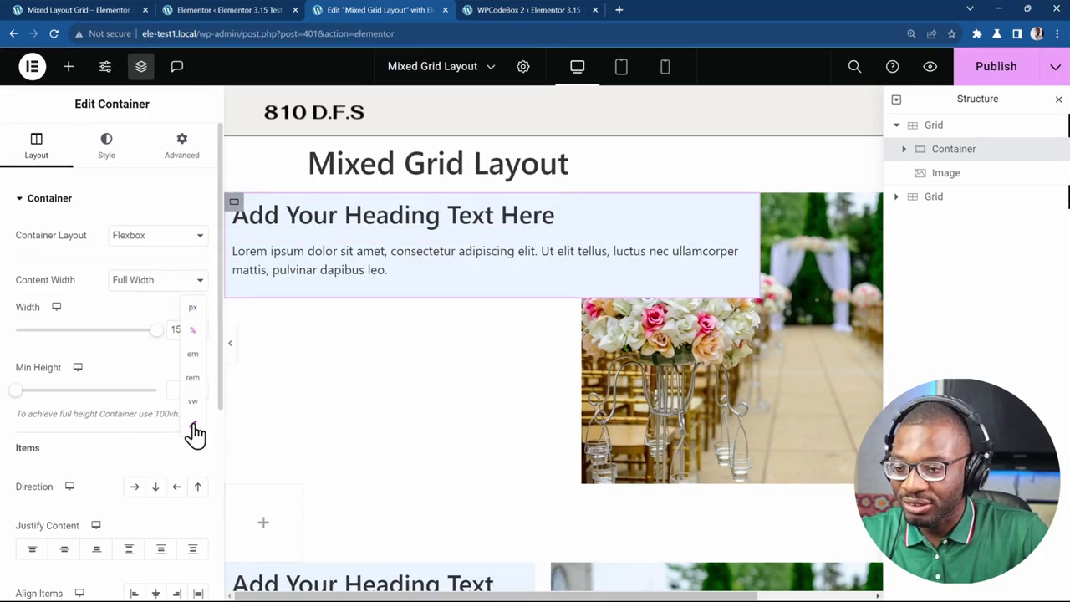
{"action": "left_click", "coordinate": [194, 424]}
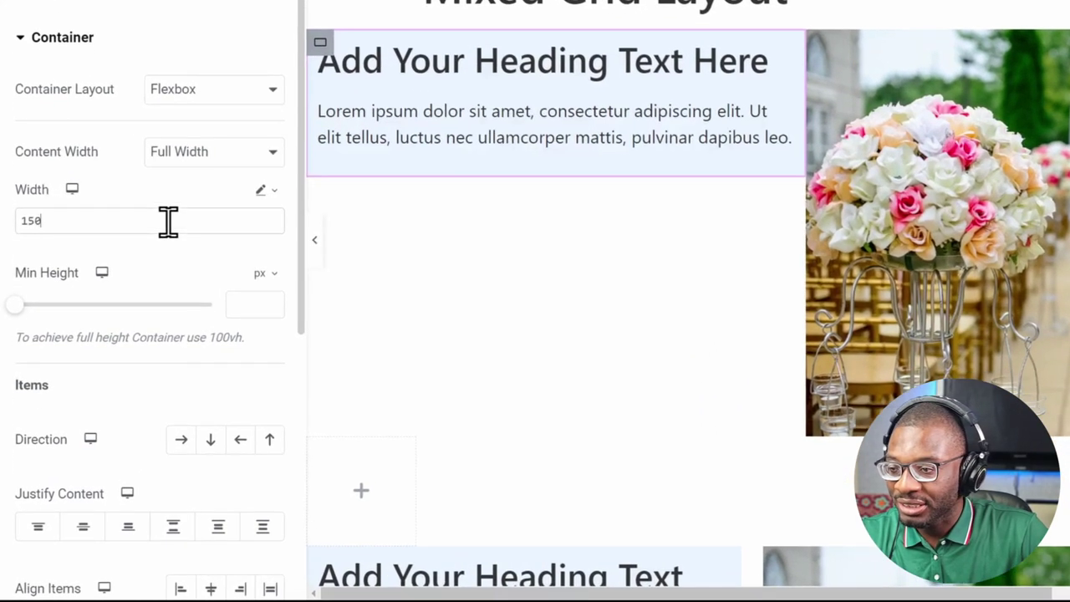
{"action": "double_click", "coordinate": [182, 214]}
{"action": "type", "text": "calc(100% + va"}
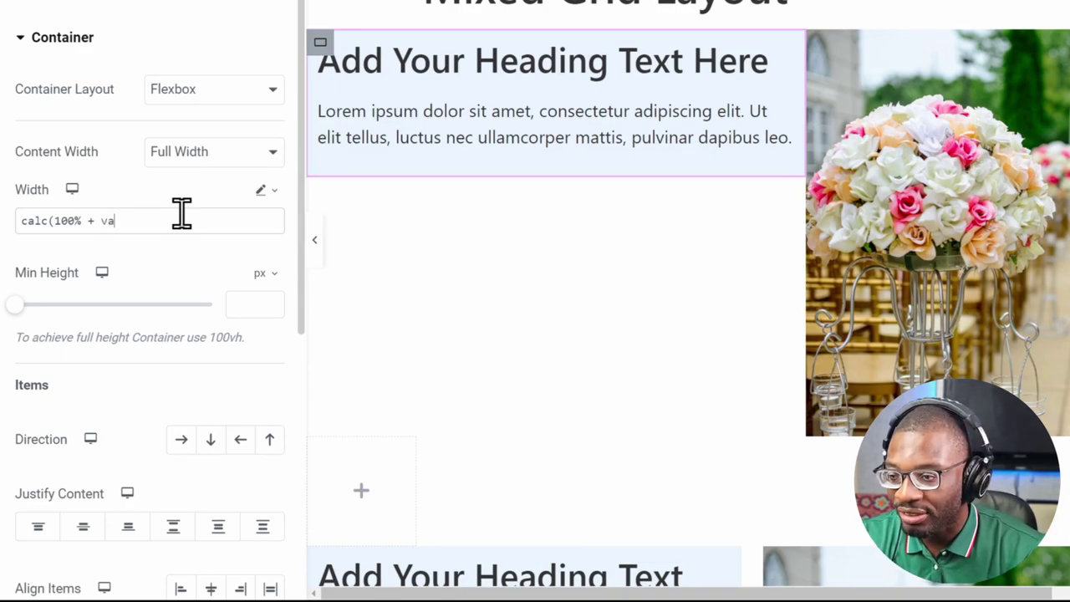
{"action": "type", "text": "r(--dd-ove"}
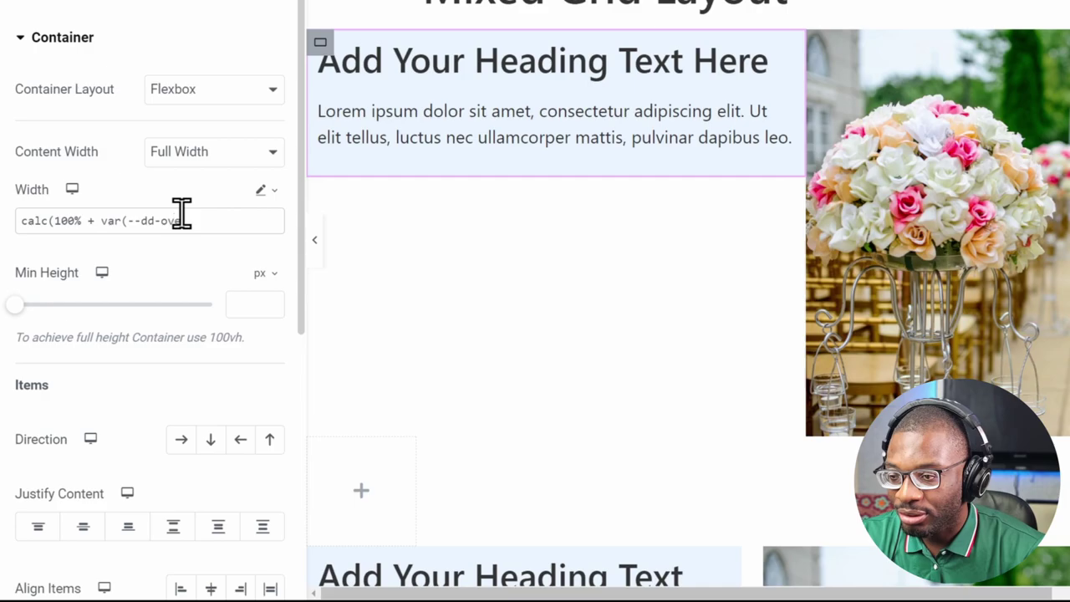
{"action": "type", "text": "rlap))"}
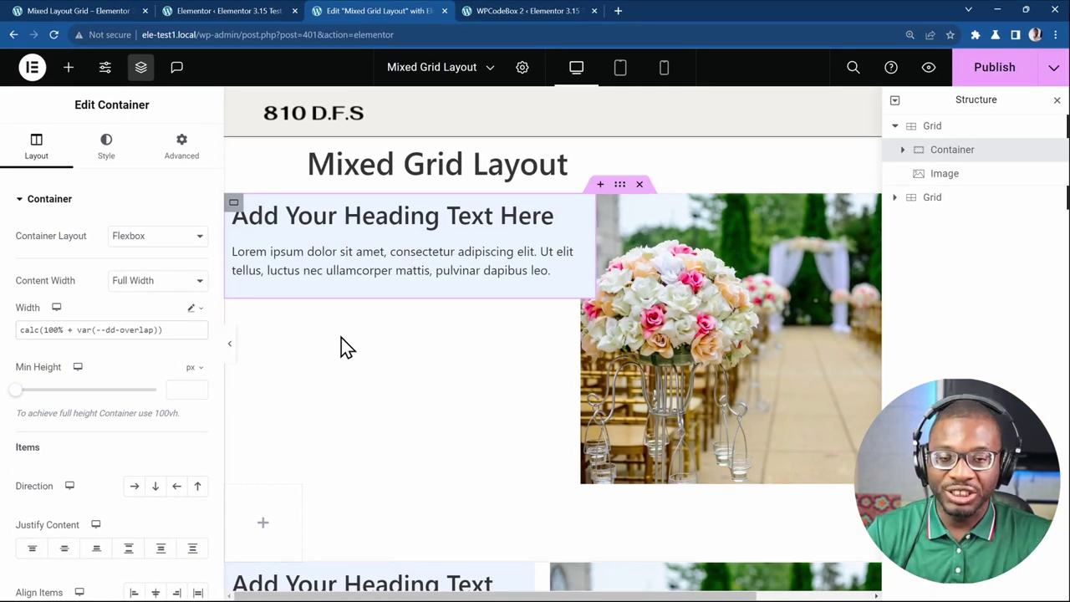
Set --dd-overlap to 4rem in the original grid's section-specific CSS rule and publish the page.
{"action": "left_click", "coordinate": [619, 184]}
{"action": "left_click", "coordinate": [183, 153]}
{"action": "scroll", "coordinate": [155, 403], "scroll_direction": "down", "scroll_amount": 5}
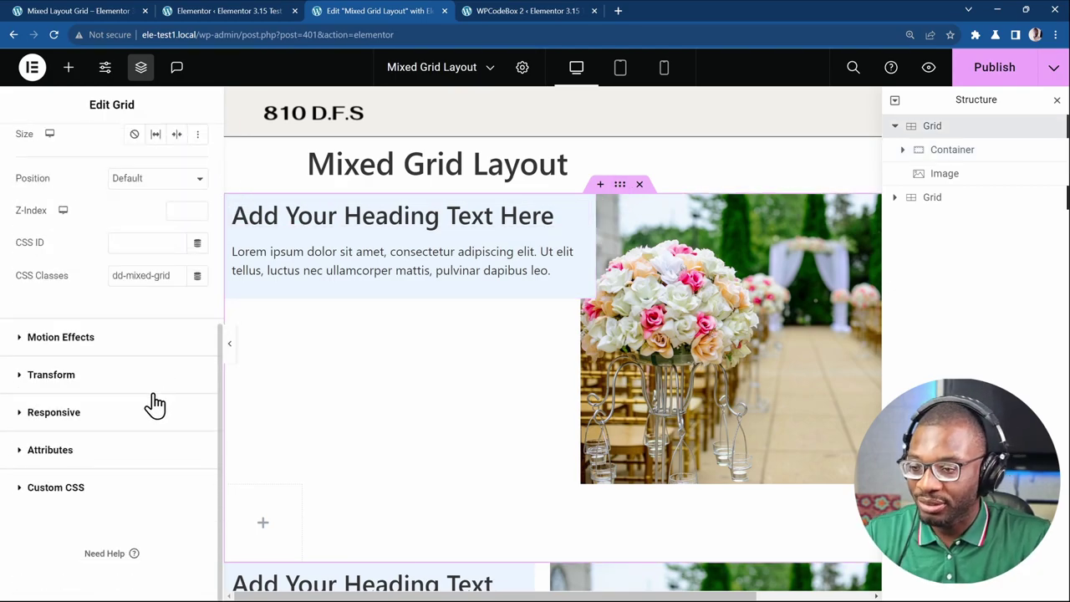
{"action": "left_click", "coordinate": [103, 483]}
{"action": "scroll", "coordinate": [126, 431], "scroll_direction": "down", "scroll_amount": 3}
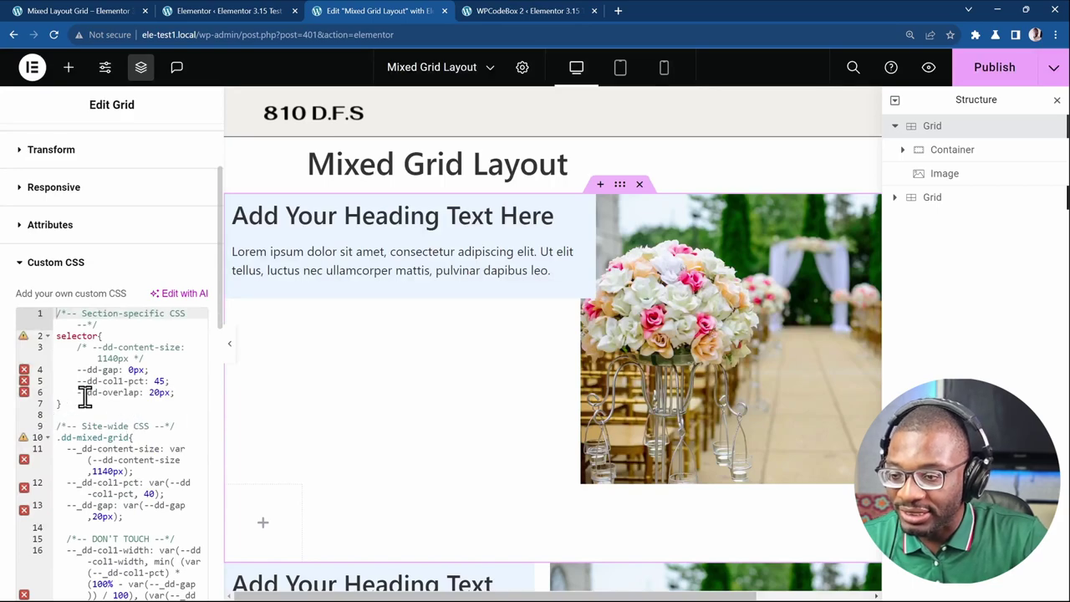
{"action": "double_click", "coordinate": [158, 392]}
{"action": "type", "text": "4rem"}
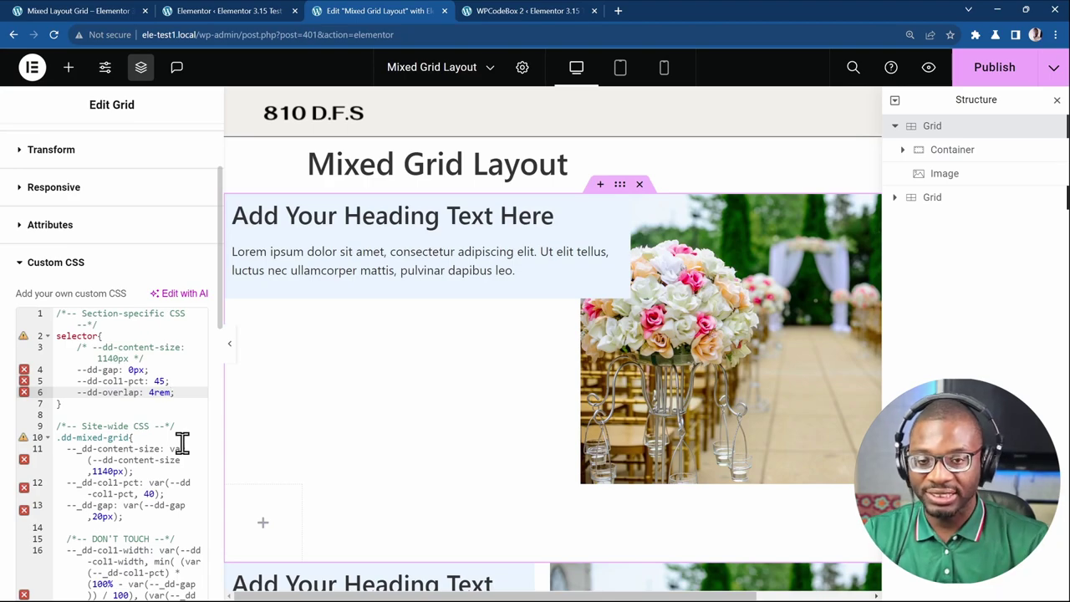
{"action": "left_click", "coordinate": [995, 71]}
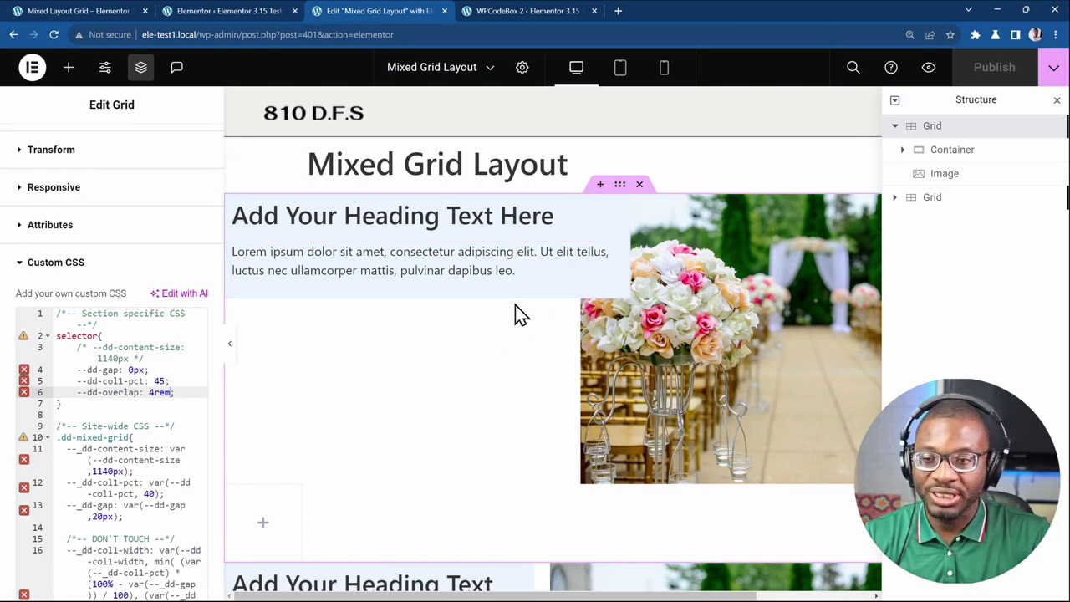
Preview the tablet and mobile layouts, and set the original grid's image Order to Start on mobile.
{"action": "left_click", "coordinate": [622, 81]}
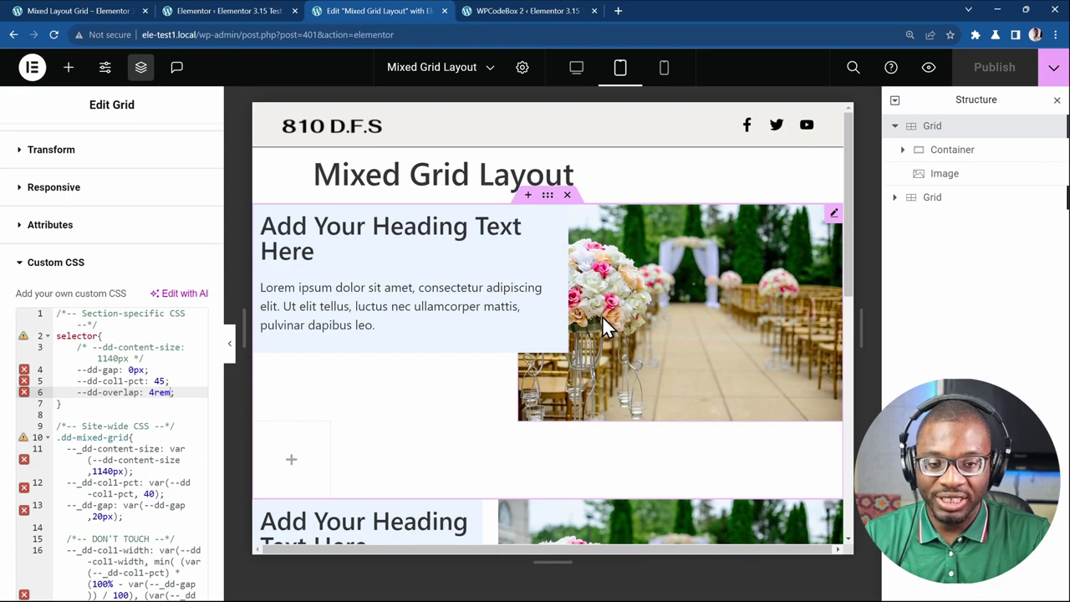
{"action": "left_click", "coordinate": [667, 77]}
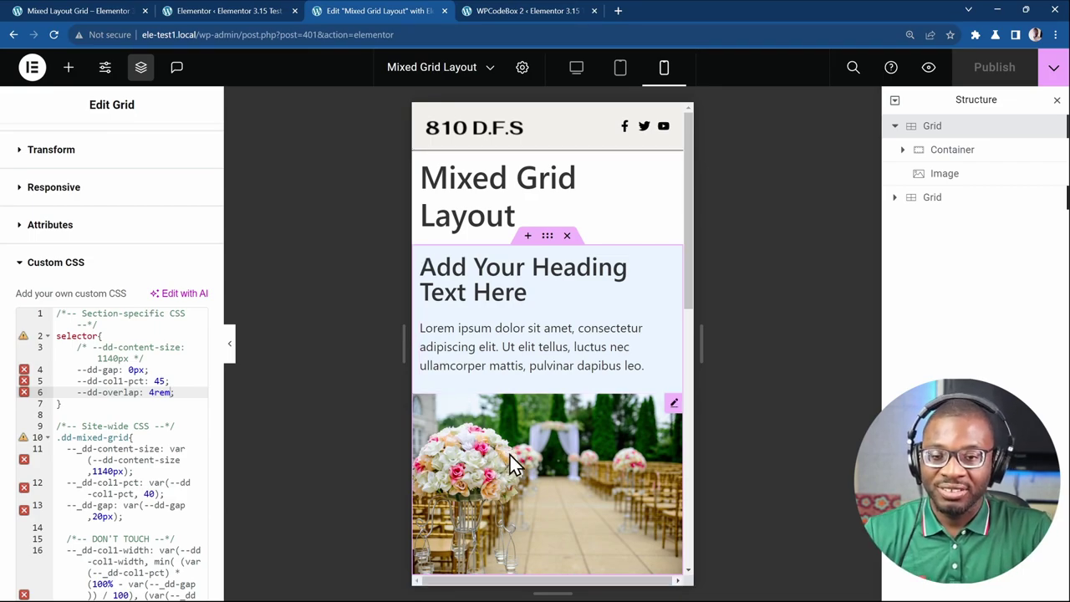
{"action": "left_click", "coordinate": [568, 435]}
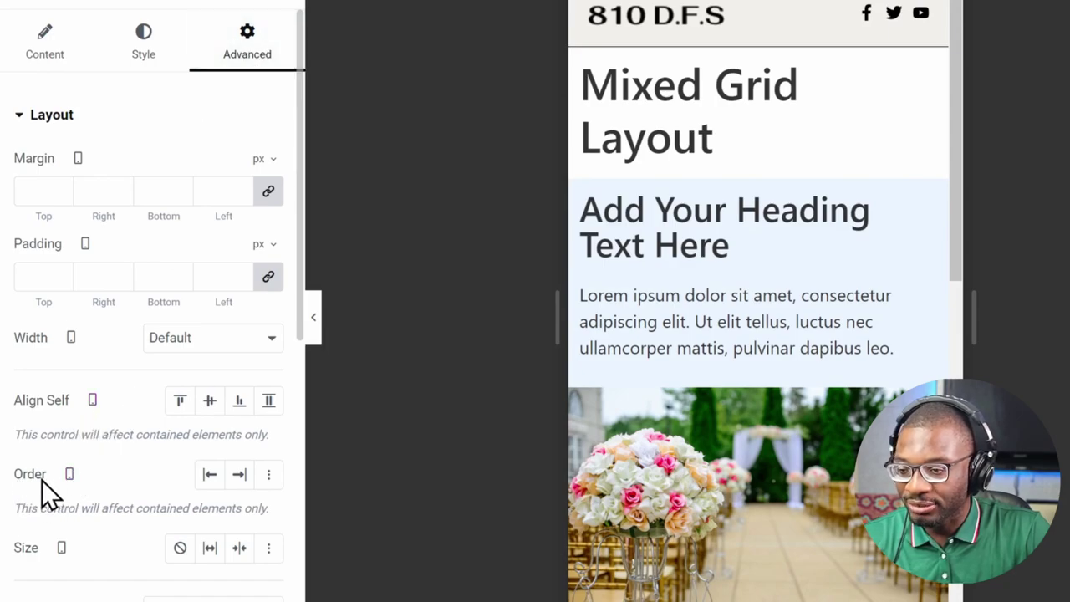
{"action": "left_click", "coordinate": [207, 475]}
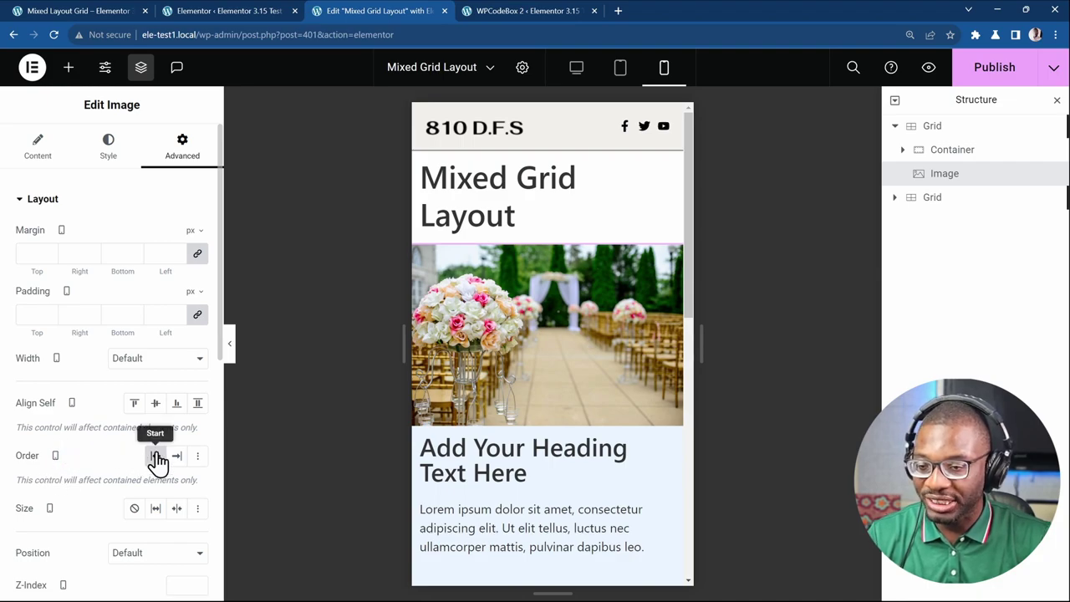
Compare the image's position and Order setting between the desktop and mobile views.
{"action": "left_click", "coordinate": [576, 73]}
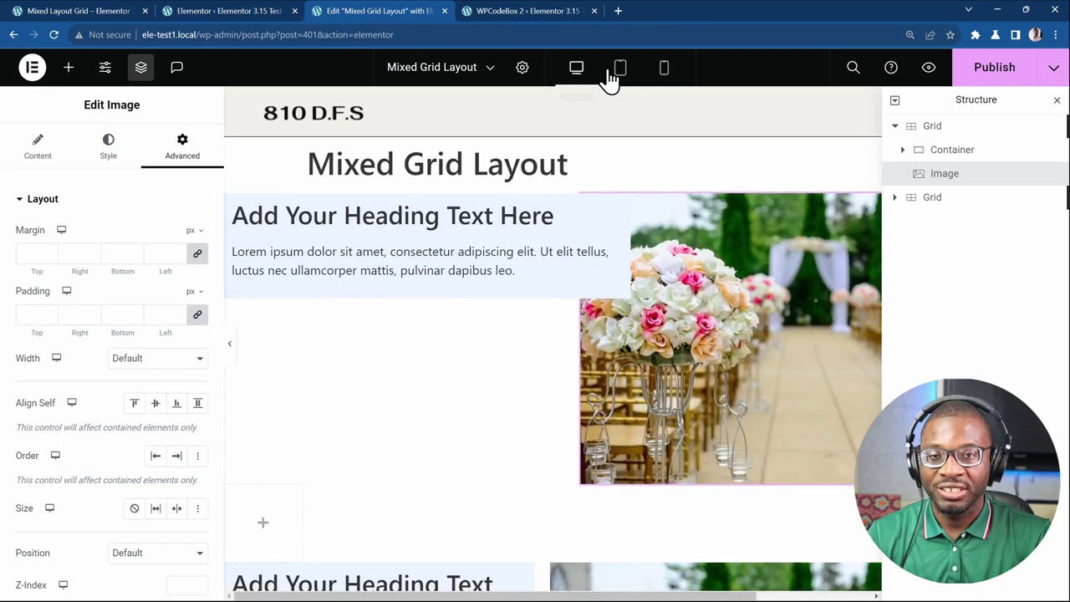
{"action": "left_click", "coordinate": [662, 72]}
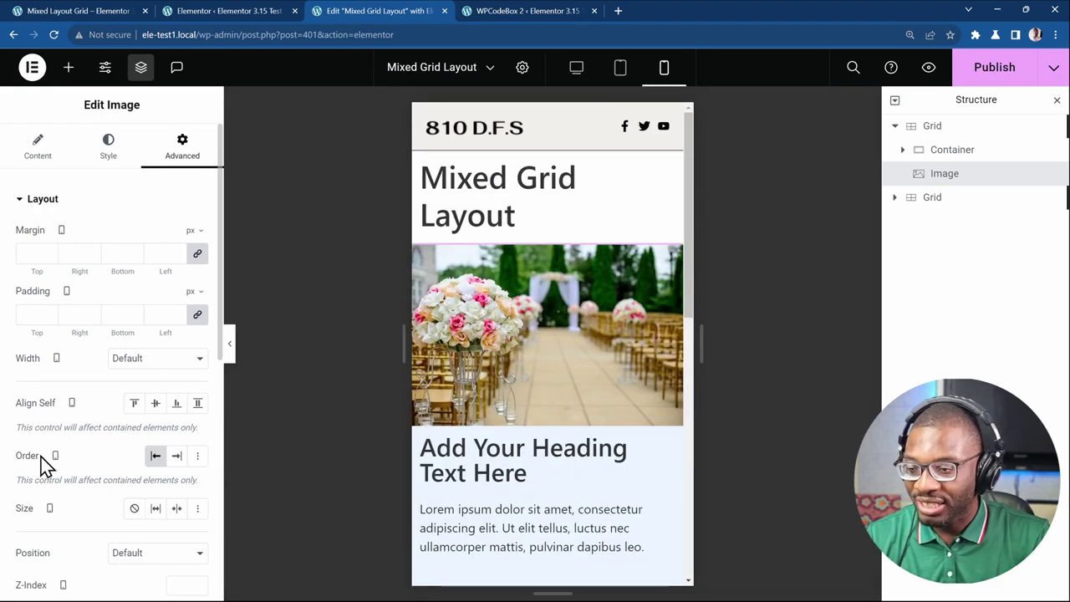
{"action": "left_click", "coordinate": [155, 457]}
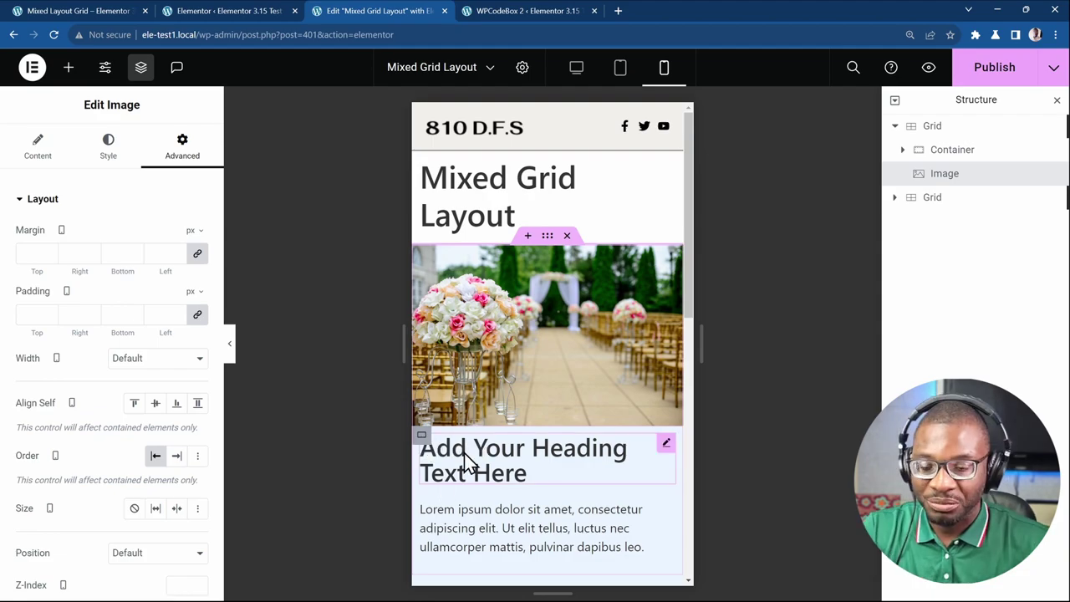
Unlink the margin values of the original grid's text container in the mobile view.
{"action": "left_click", "coordinate": [423, 437]}
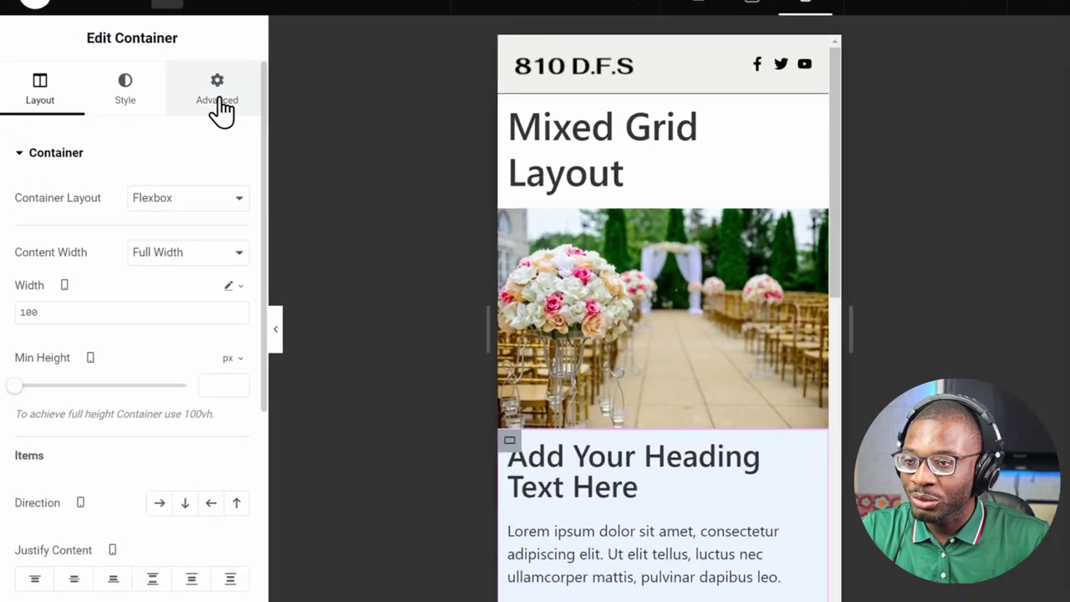
{"action": "left_click", "coordinate": [181, 149]}
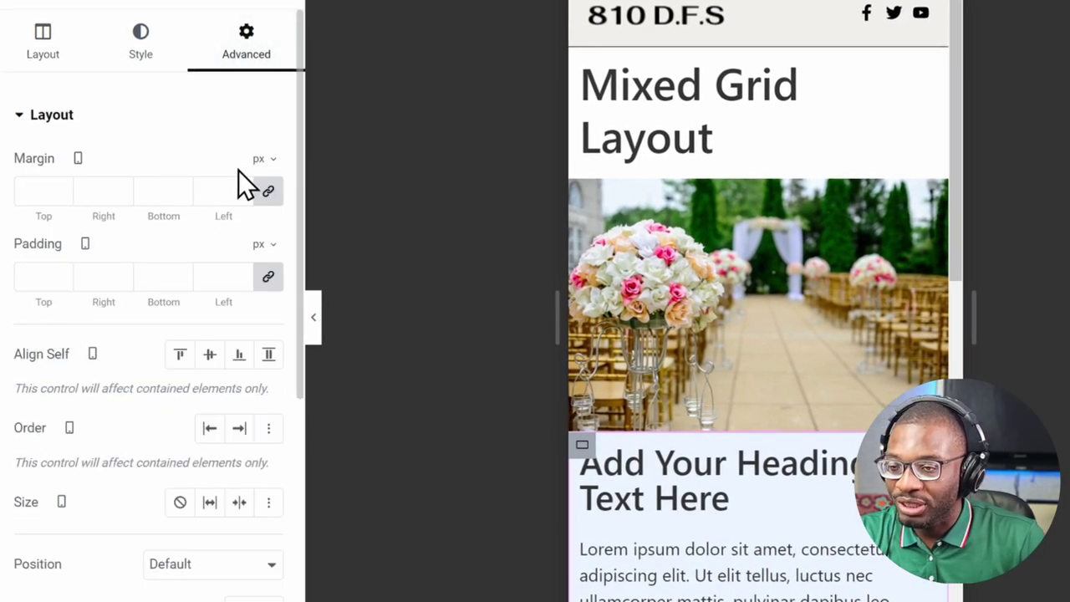
{"action": "left_click", "coordinate": [267, 194]}
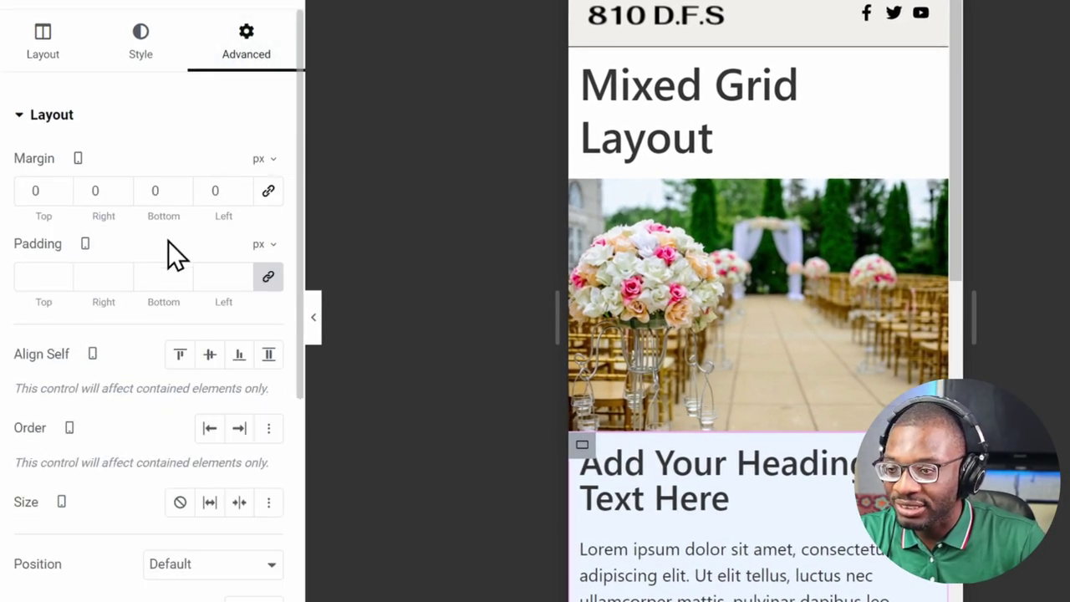
Try a negative mobile top margin on the text container, lowering it gradually to -57 px.
{"action": "double_click", "coordinate": [52, 200]}
{"action": "type", "text": "-24"}
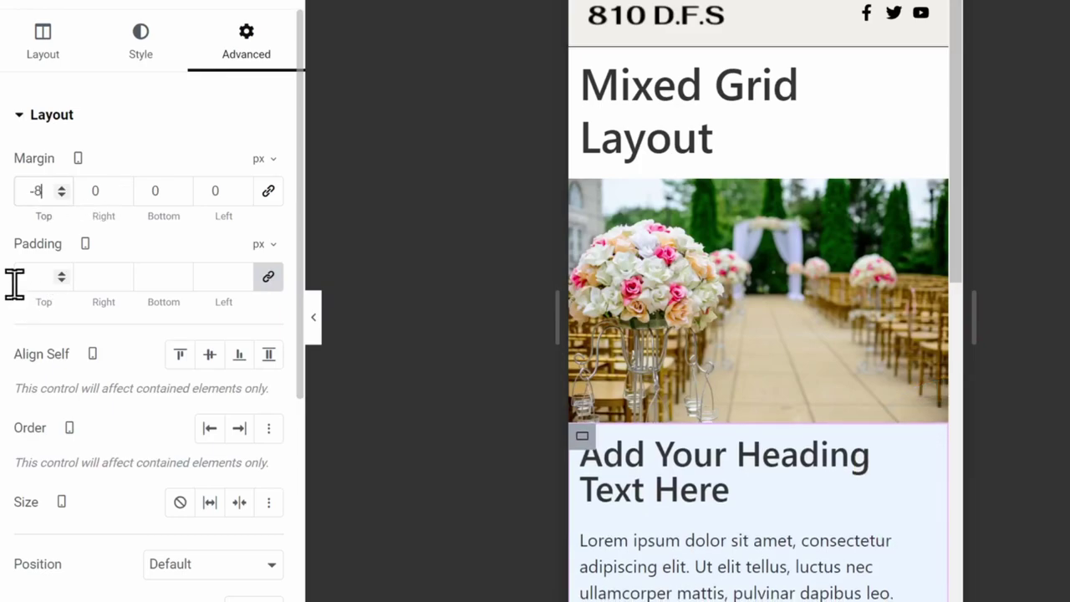
{"action": "key", "text": "Down"}
{"action": "key", "text": "Down"}
{"action": "key", "text": "Down"}
{"action": "key", "text": "Down"}
{"action": "key", "text": "Down"}
{"action": "key", "text": "Down"}
{"action": "key", "text": "Down"}
{"action": "key", "text": "Down"}
{"action": "key", "text": "Down"}
{"action": "key", "text": "Down"}
{"action": "key", "text": "Down"}
{"action": "key", "text": "Down"}
{"action": "key", "text": "Down"}
{"action": "key", "text": "Down"}
{"action": "key", "text": "Down"}
{"action": "key", "text": "Down"}
{"action": "key", "text": "Down"}
{"action": "key", "text": "Down"}
{"action": "key", "text": "Down"}
{"action": "key", "text": "Down"}
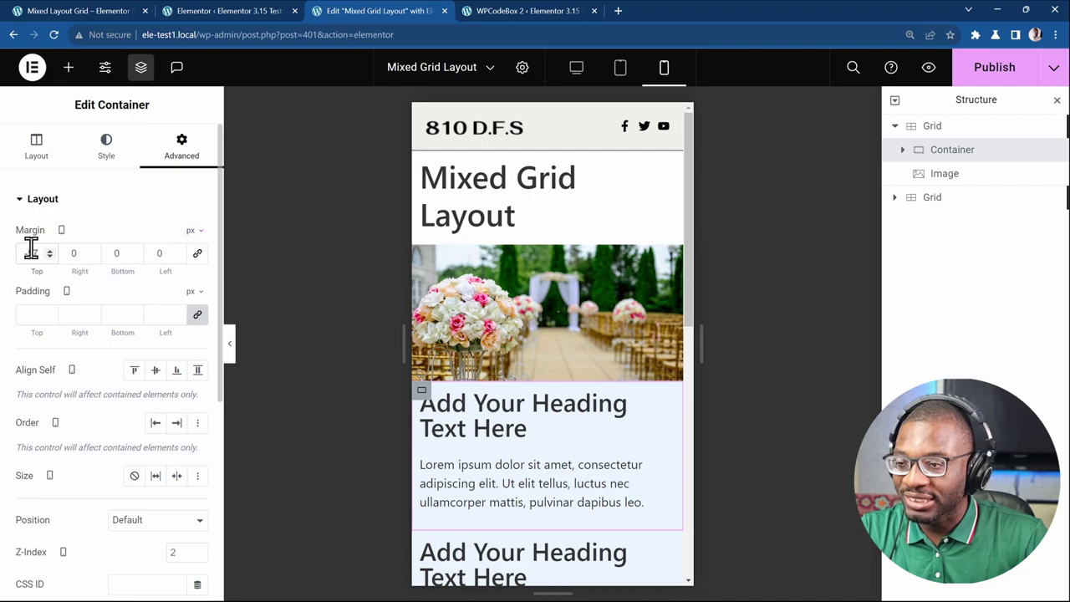
Switch the text container's mobile margin to a custom unit and set its top value to calc(-1 * var(--dd-overlap)).
{"action": "left_click", "coordinate": [193, 231]}
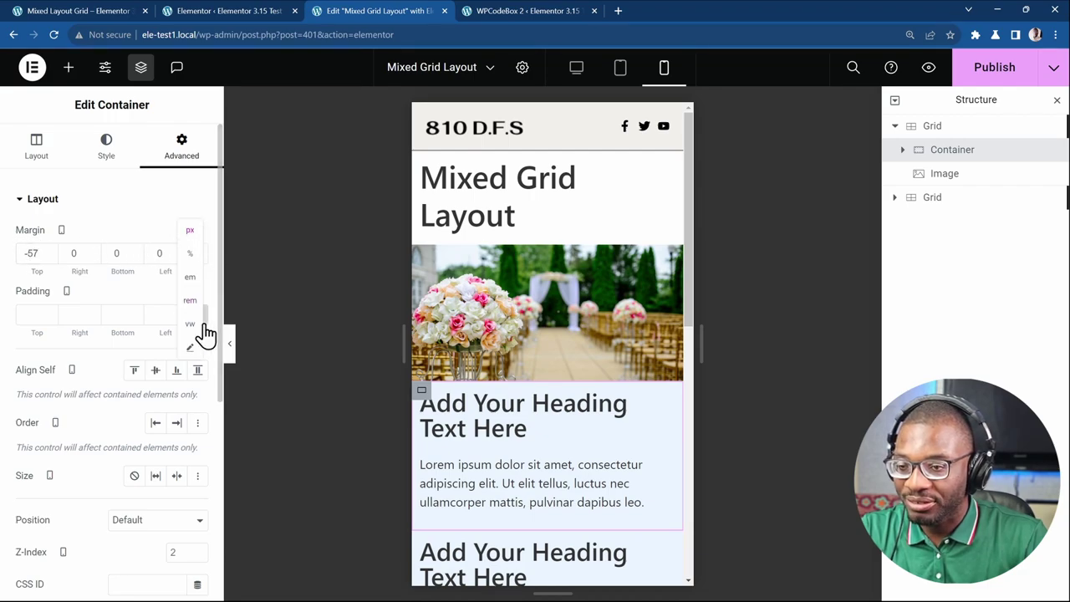
{"action": "left_click", "coordinate": [192, 350]}
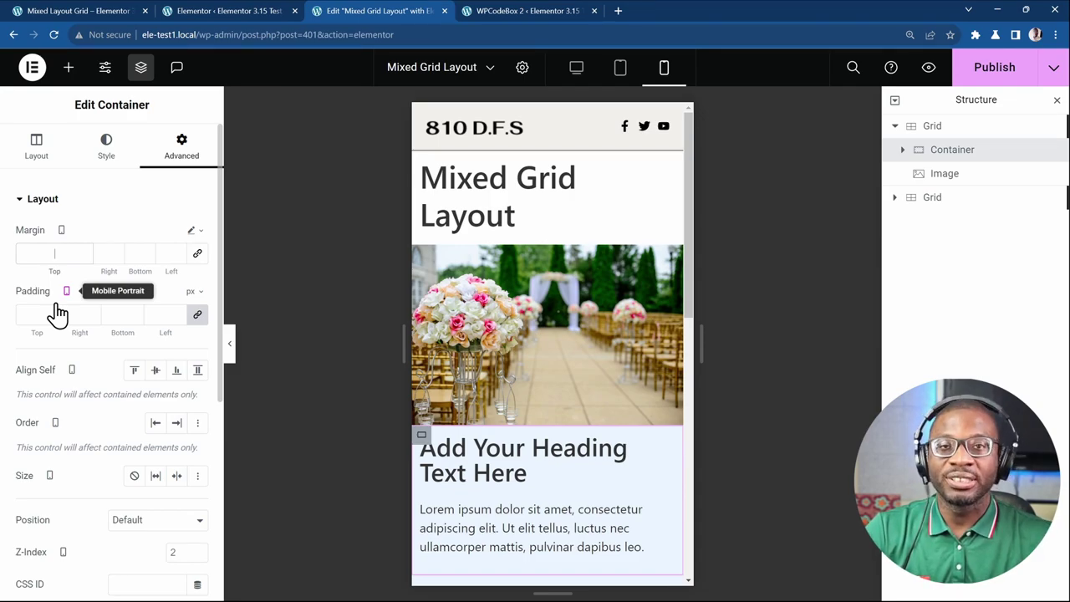
{"action": "type", "text": "calc(-1"}
{"action": "type", "text": " * var(--dd"}
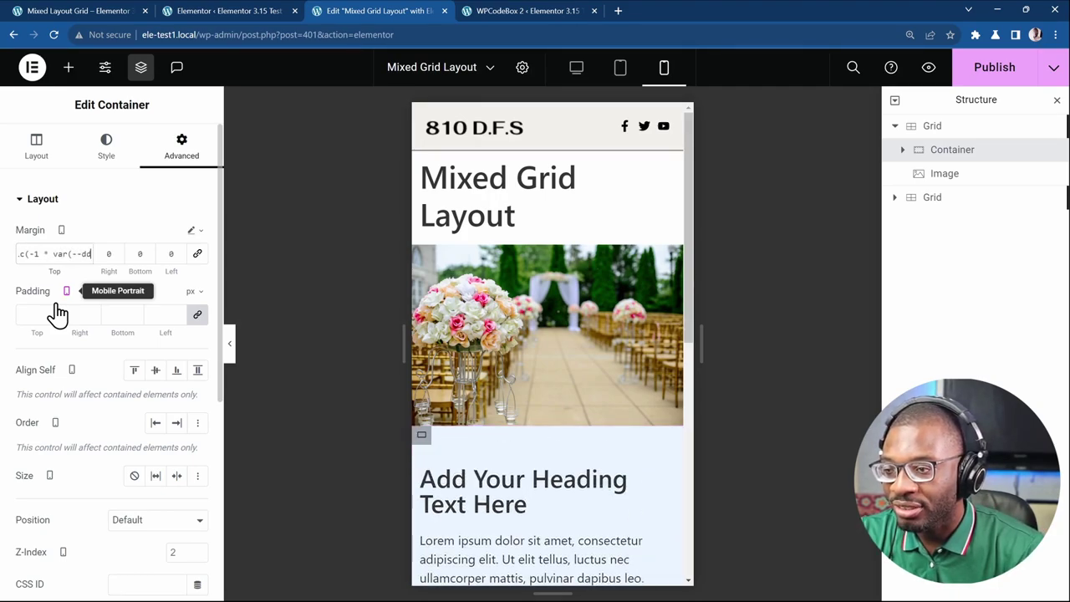
{"action": "type", "text": "-overlap))"}
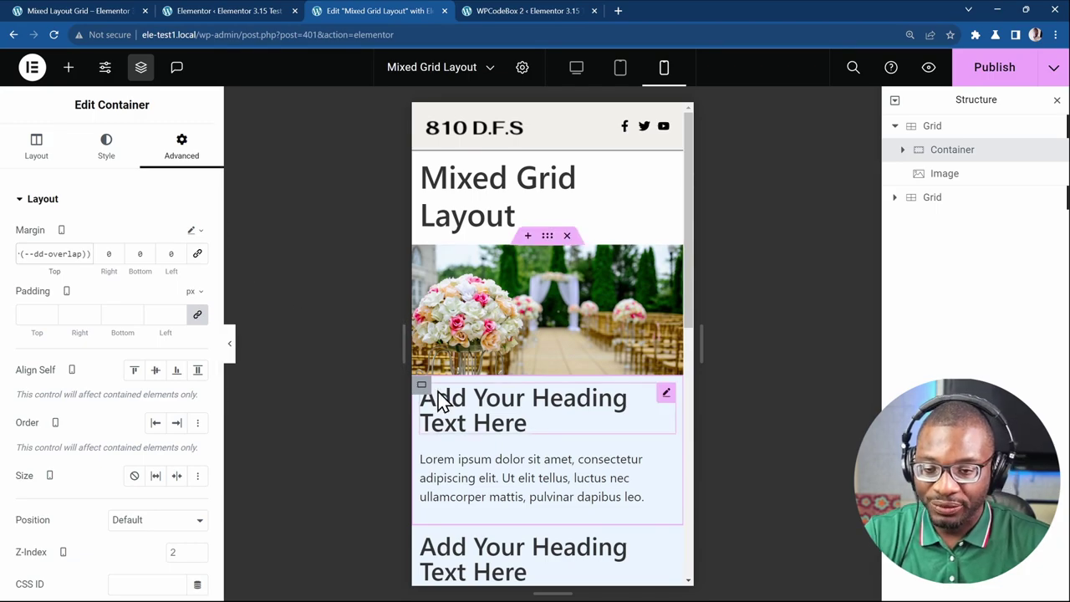
Set the mobile width of the original grid's text container to 95%.
{"action": "left_click", "coordinate": [37, 163]}
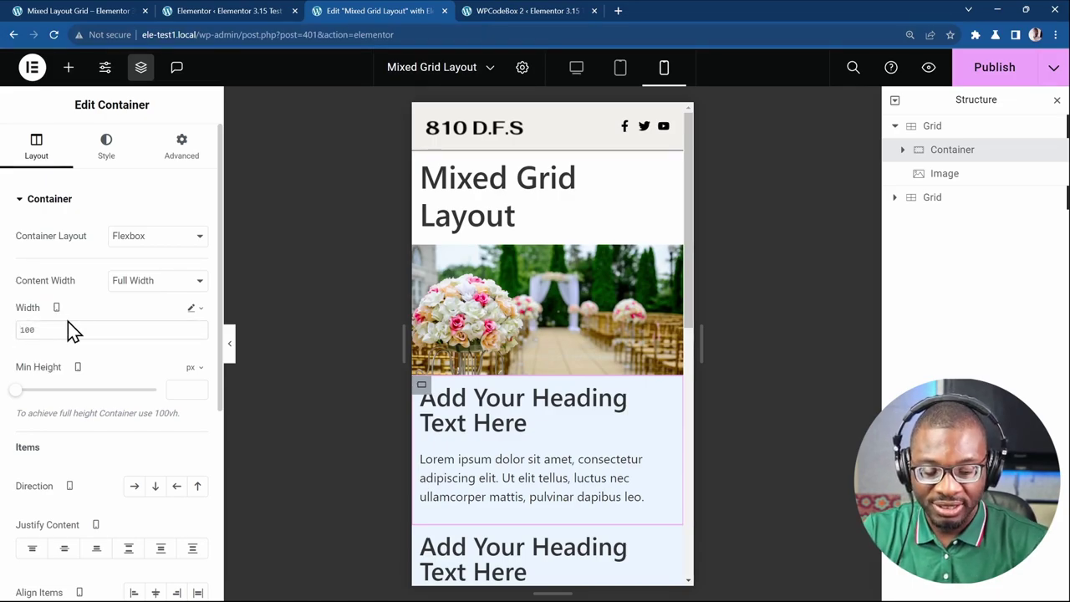
{"action": "type", "text": "95"}
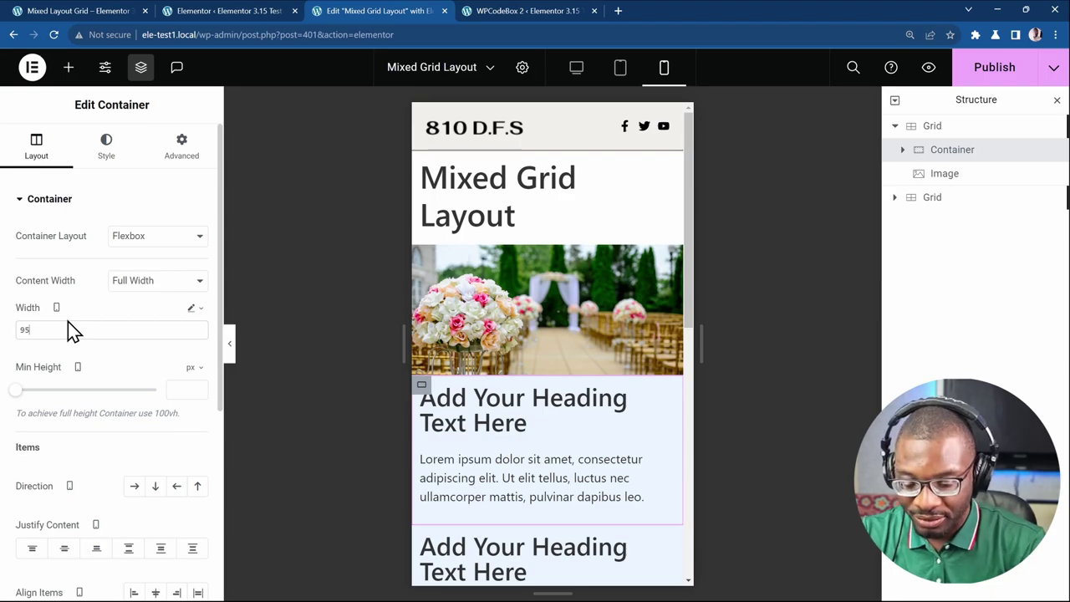
{"action": "type", "text": "%"}
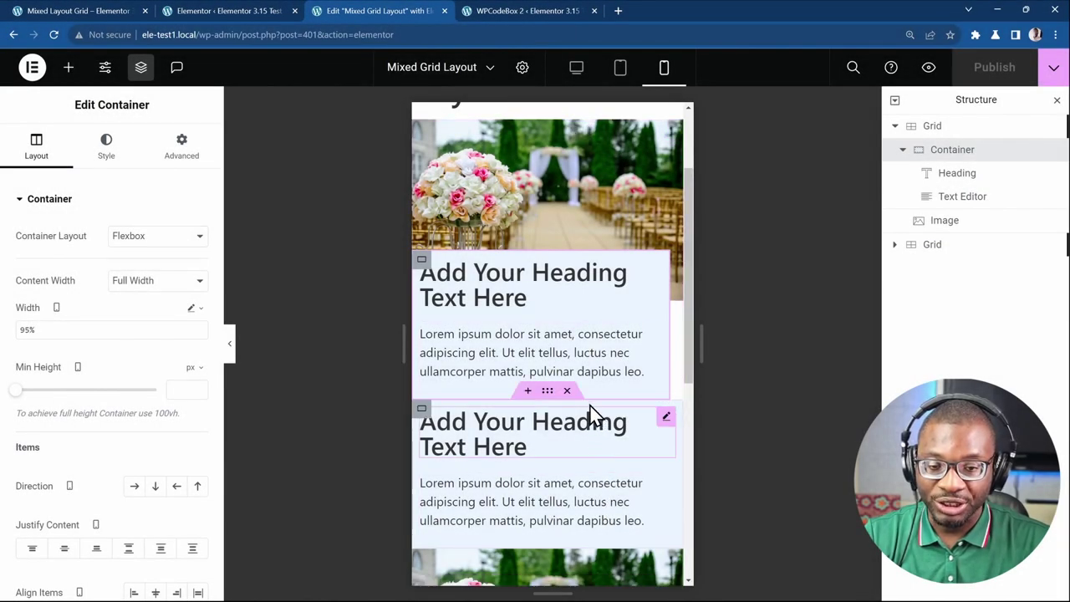
In the desktop view, unlink the first grid's margin values and set its bottom margin to 80 px.
{"action": "left_click", "coordinate": [576, 74]}
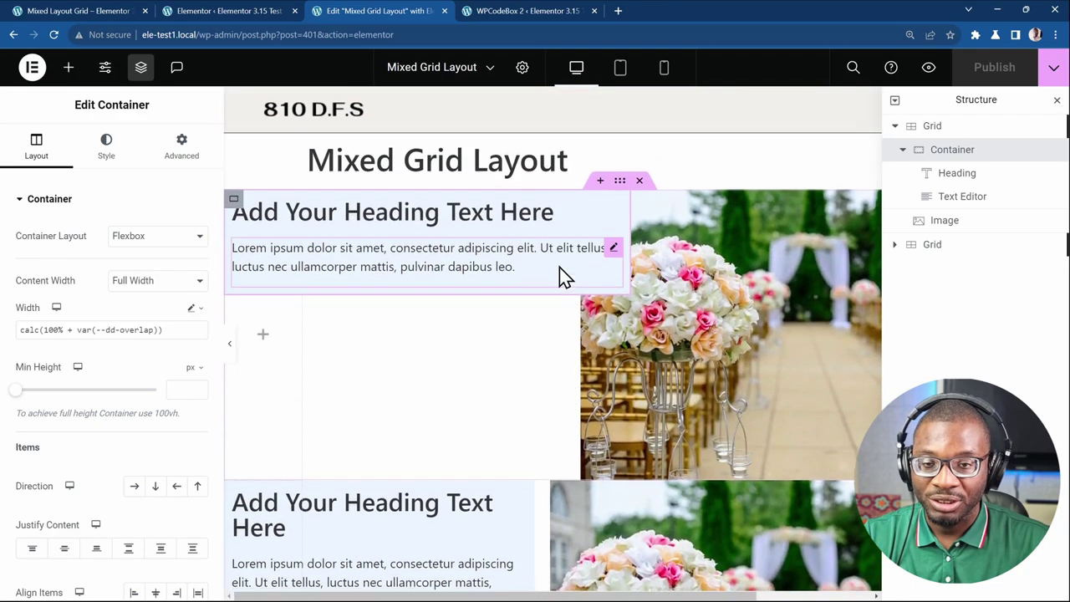
{"action": "left_click", "coordinate": [622, 186]}
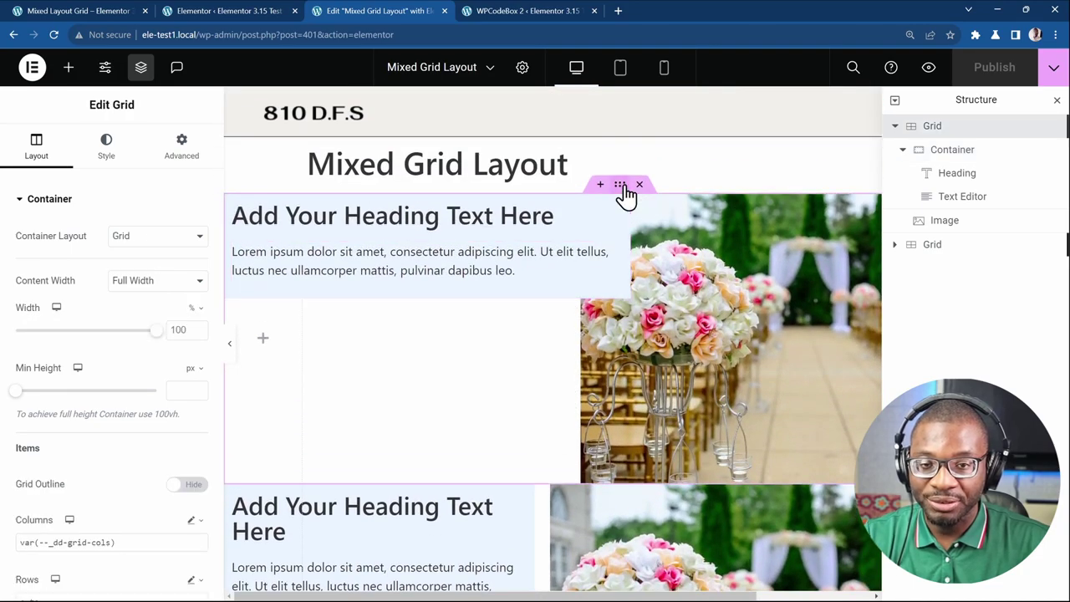
{"action": "left_click", "coordinate": [176, 150]}
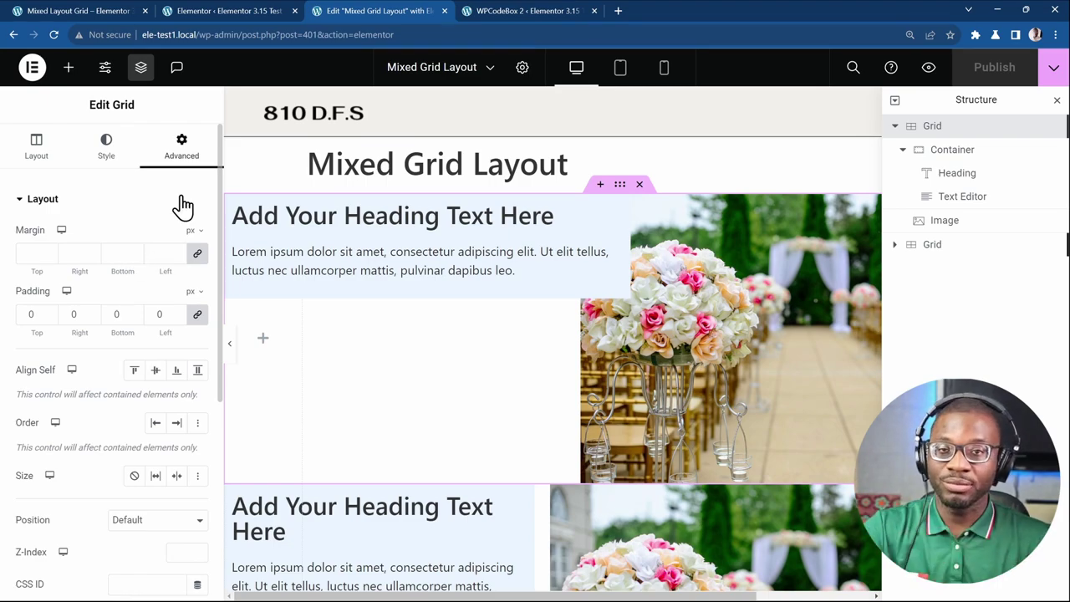
{"action": "left_click", "coordinate": [197, 252]}
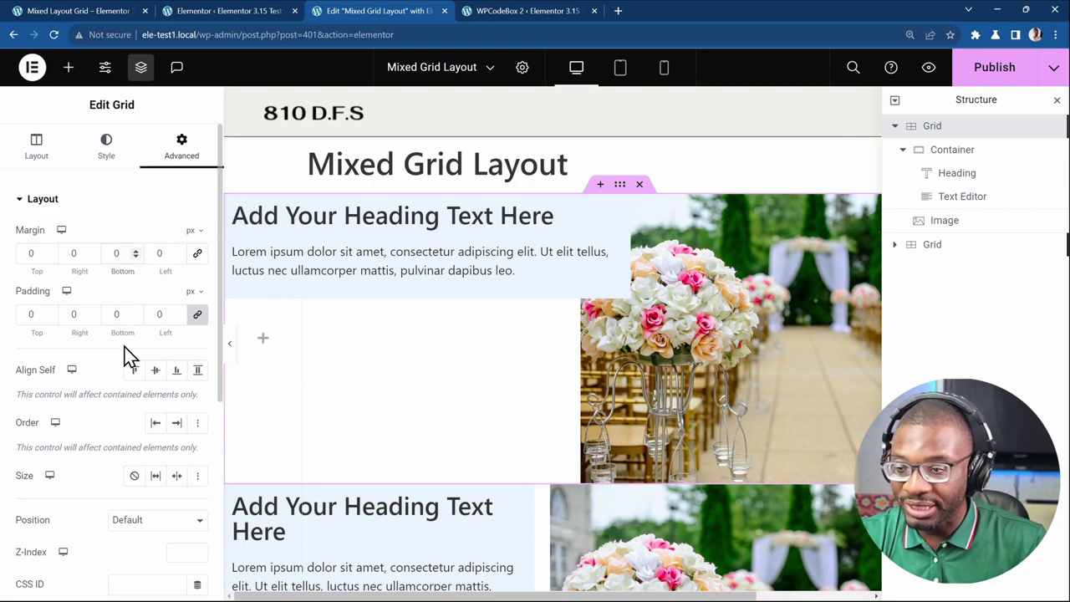
{"action": "type", "text": "80"}
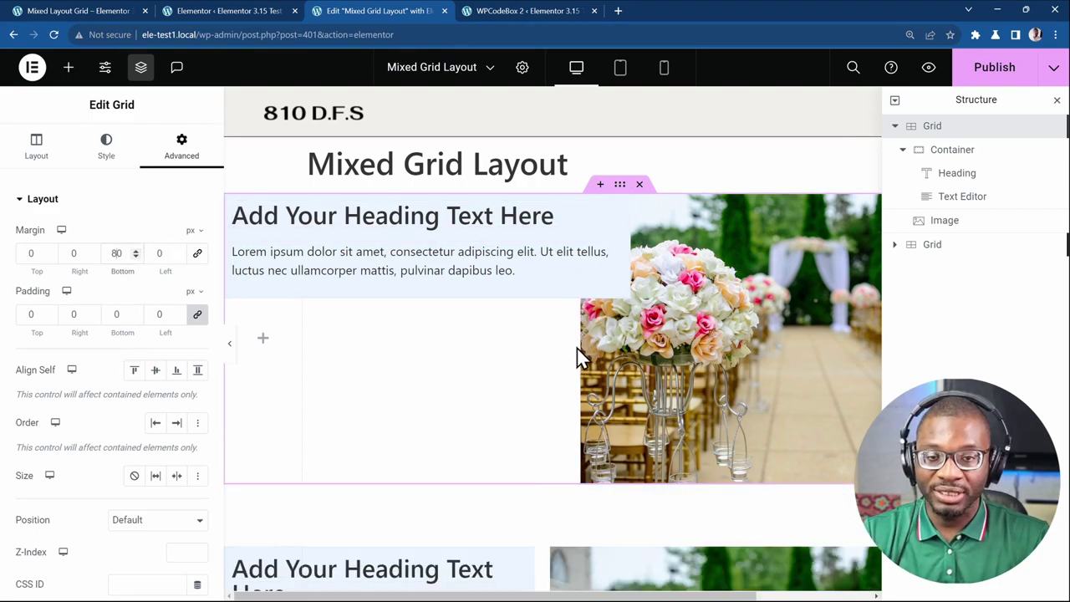
{"action": "scroll", "coordinate": [560, 435], "scroll_direction": "down", "scroll_amount": 2}
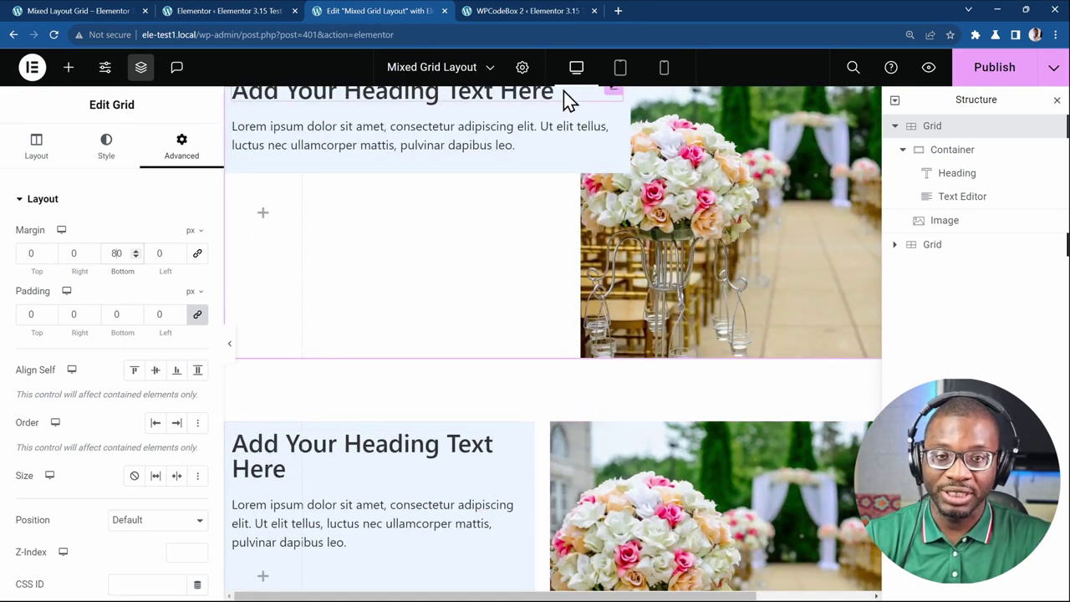
Check the grid spacing in the tablet and mobile previews, and examine the image-first overlap section on the Mixed Layout Grid page.
{"action": "left_click", "coordinate": [620, 73]}
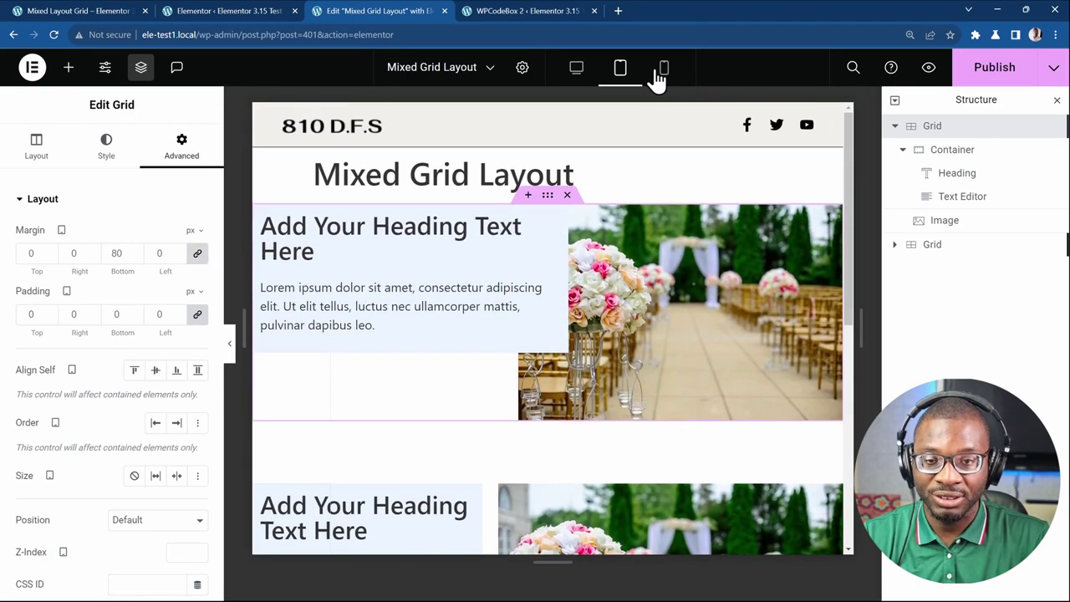
{"action": "left_click", "coordinate": [662, 72]}
{"action": "scroll", "coordinate": [585, 318], "scroll_direction": "down", "scroll_amount": 4}
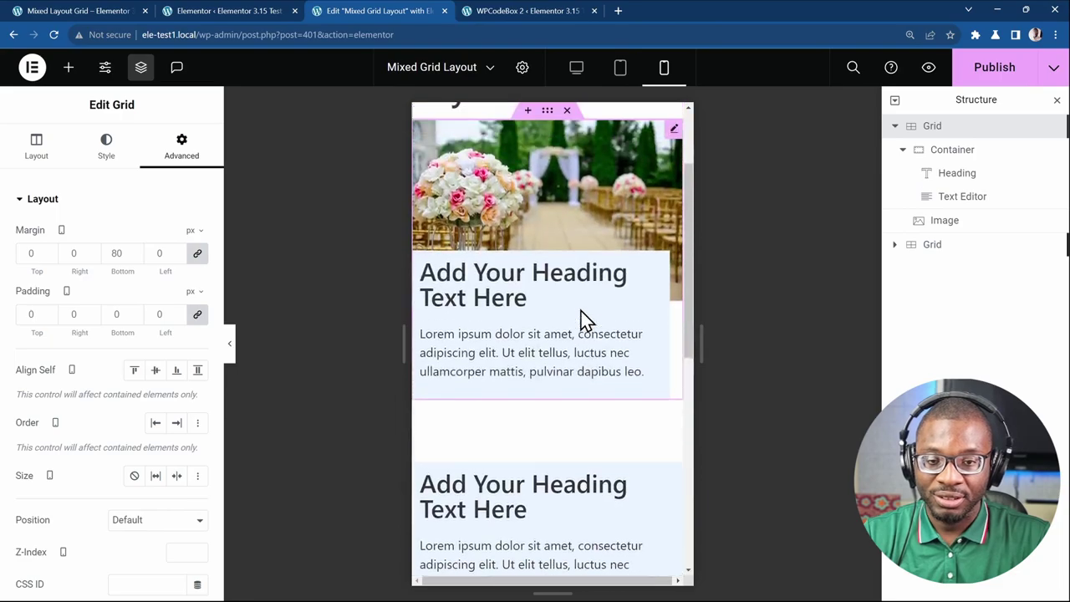
{"action": "scroll", "coordinate": [585, 317], "scroll_direction": "up", "scroll_amount": 5}
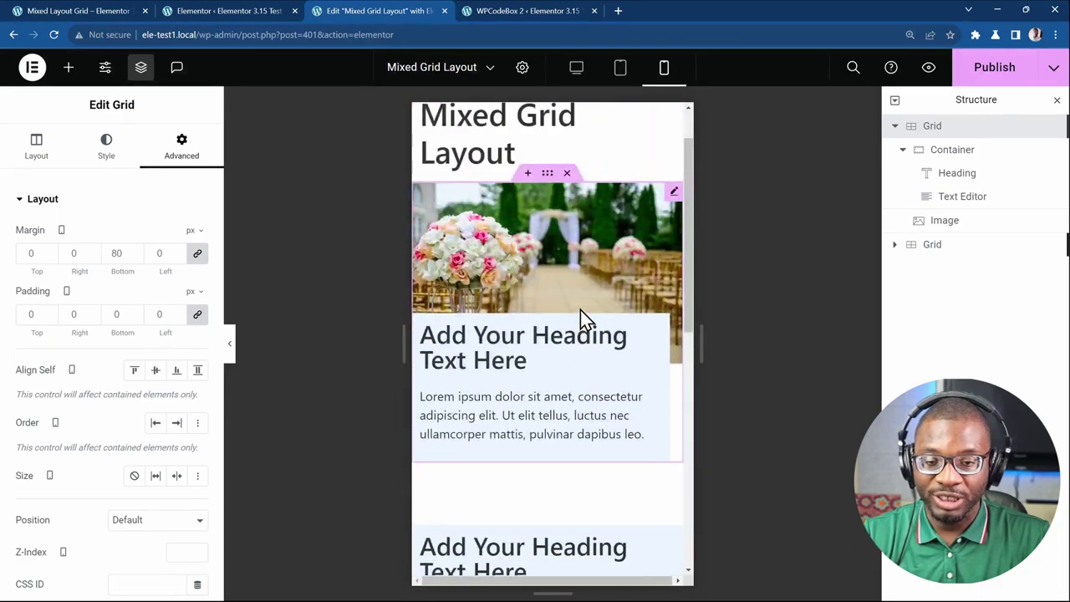
{"action": "left_click", "coordinate": [579, 75]}
{"action": "scroll", "coordinate": [560, 293], "scroll_direction": "down", "scroll_amount": 4}
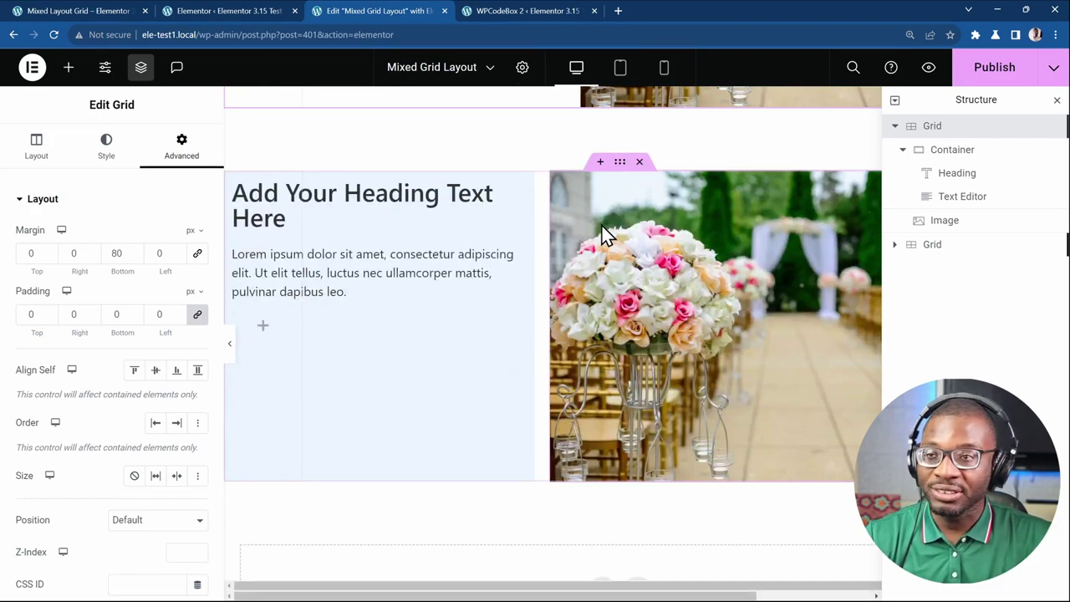
{"action": "left_click", "coordinate": [103, 12]}
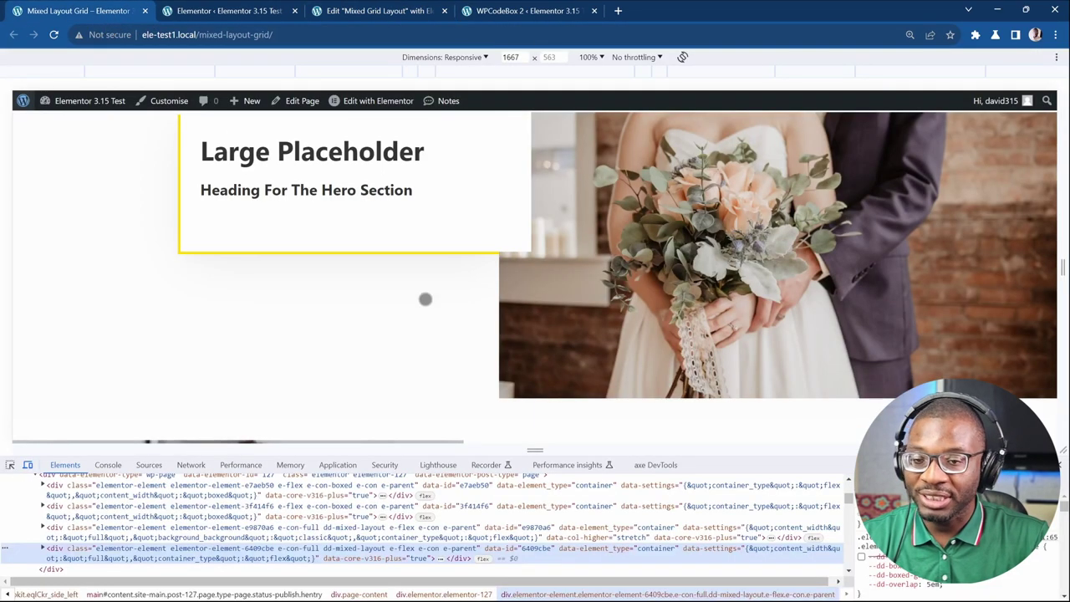
{"action": "scroll", "coordinate": [430, 297], "scroll_direction": "down", "scroll_amount": 5}
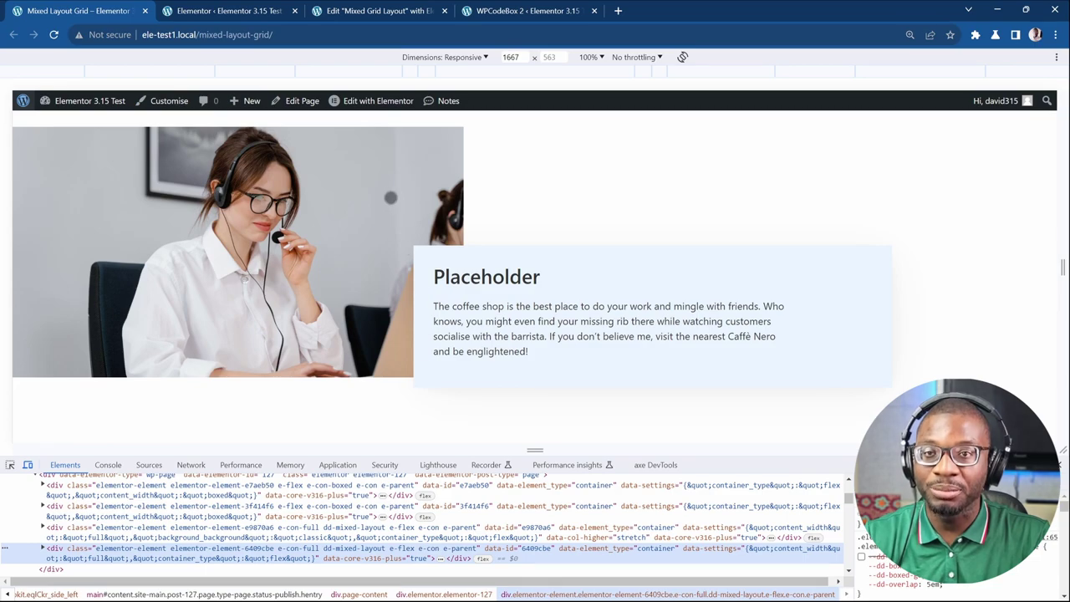
{"action": "left_click", "coordinate": [373, 10]}
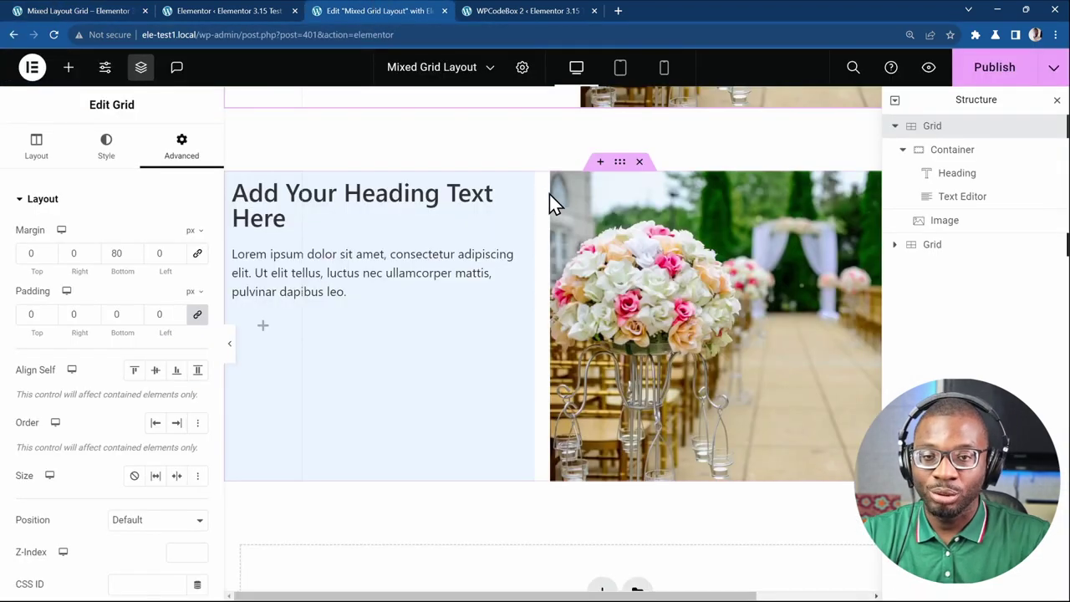
Expand the second grid's structure and move its image above the text container.
{"action": "left_click", "coordinate": [936, 251]}
{"action": "left_click", "coordinate": [896, 246]}
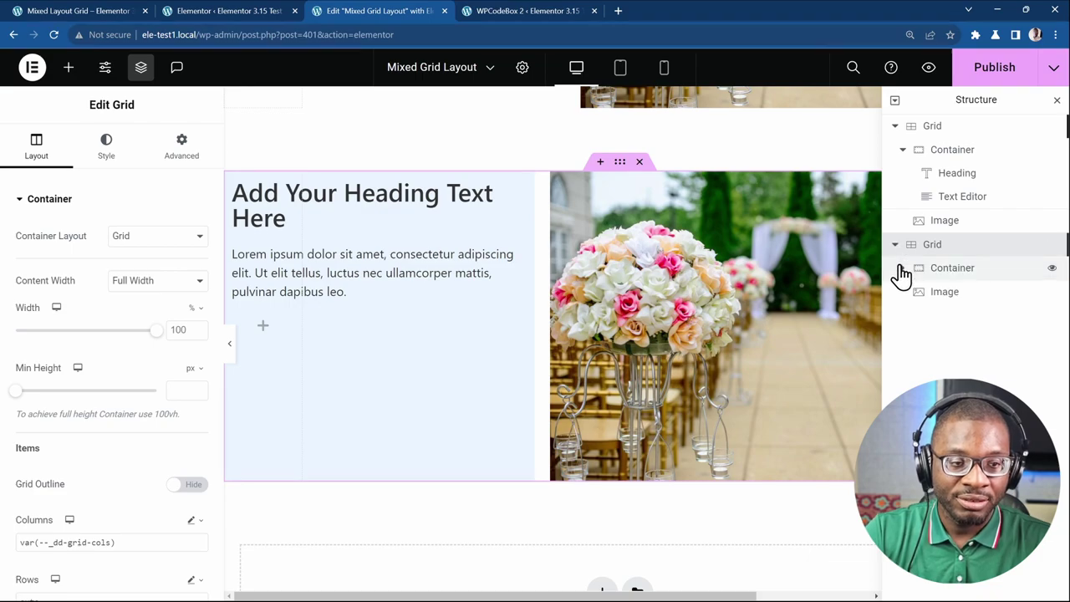
{"action": "left_click_drag", "start_coordinate": [930, 303], "coordinate": [938, 273]}
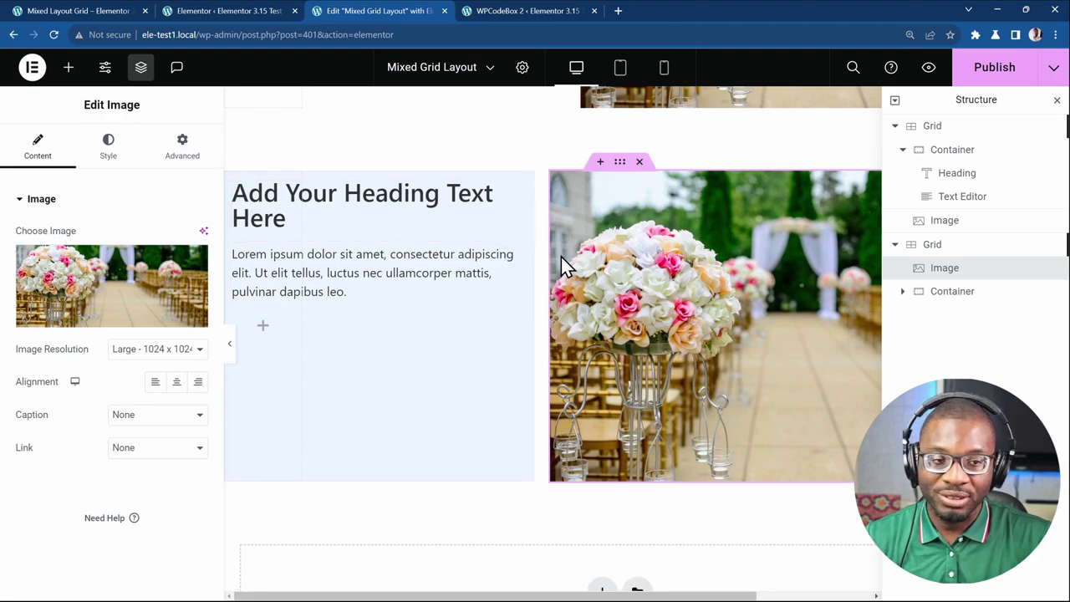
Change the second grid image's CSS class to dd-mixed-grid__col1--stretch.
{"action": "left_click", "coordinate": [175, 165]}
{"action": "scroll", "coordinate": [189, 354], "scroll_direction": "down", "scroll_amount": 3}
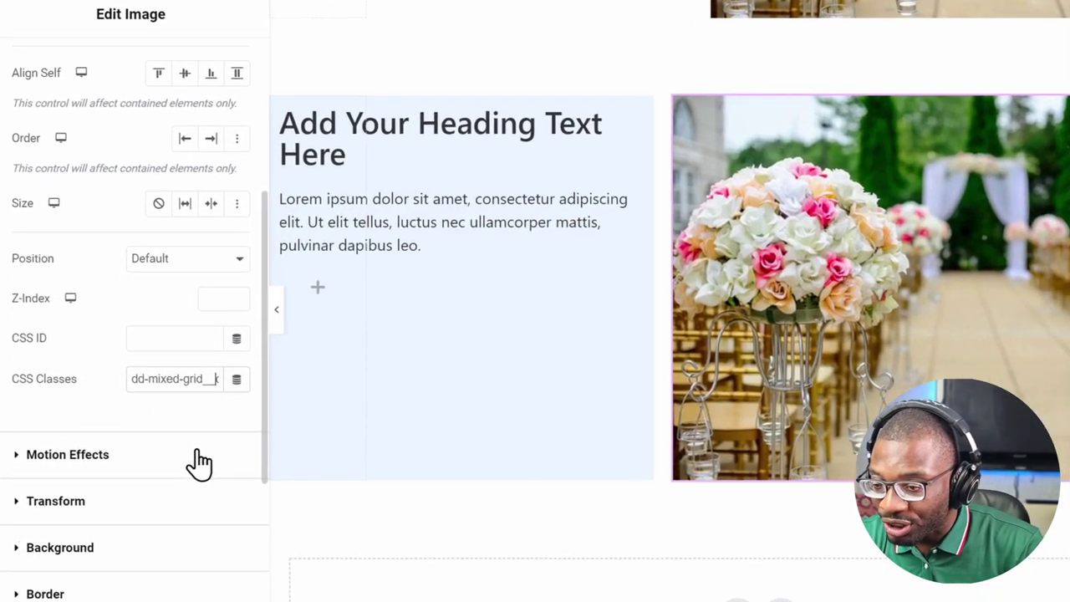
{"action": "key", "text": "End"}
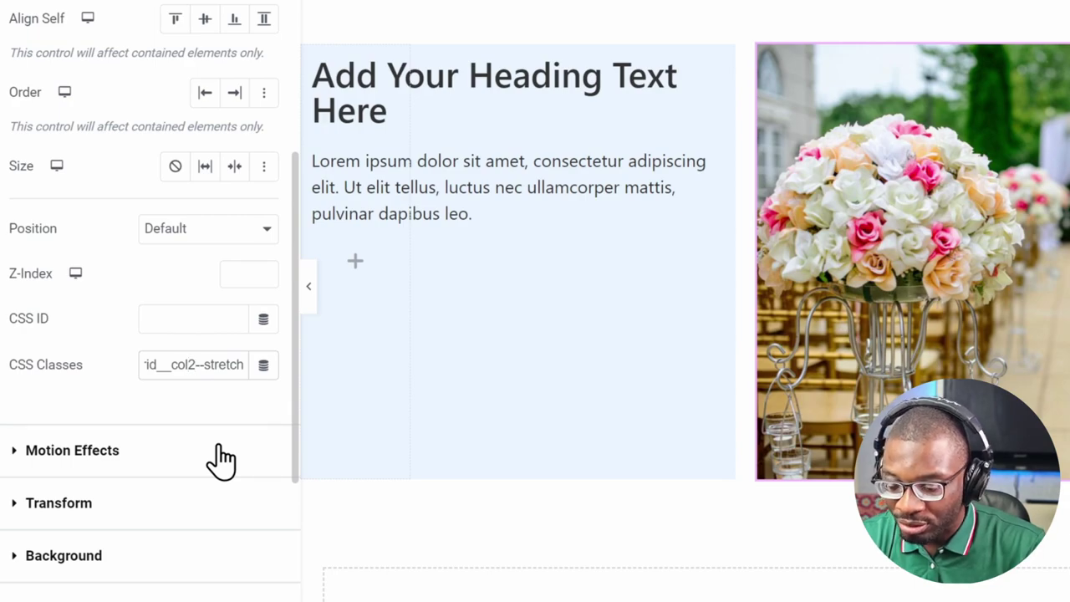
{"action": "key", "text": "BackSpace"}
{"action": "type", "text": "1"}
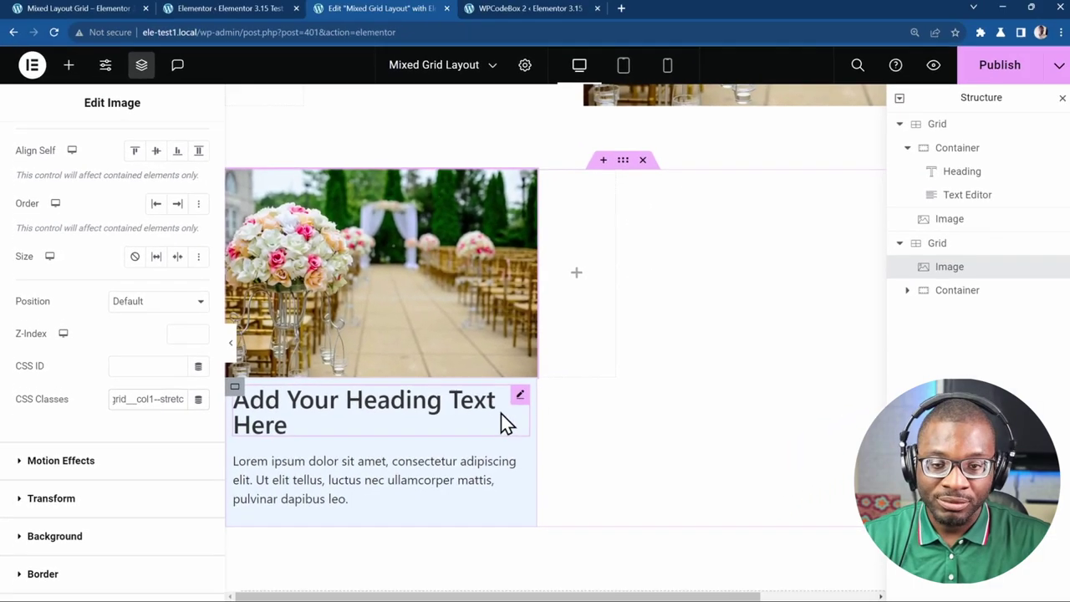
Change the column part of the second grid's text container CSS class to col2.
{"action": "left_click", "coordinate": [964, 298]}
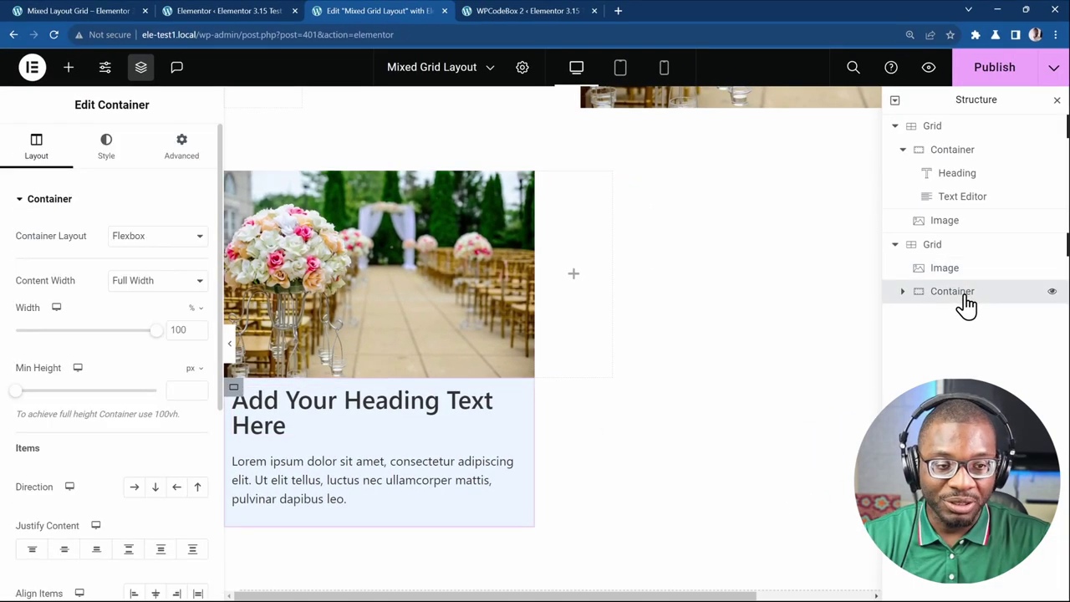
{"action": "left_click", "coordinate": [179, 149]}
{"action": "scroll", "coordinate": [180, 334], "scroll_direction": "down", "scroll_amount": 3}
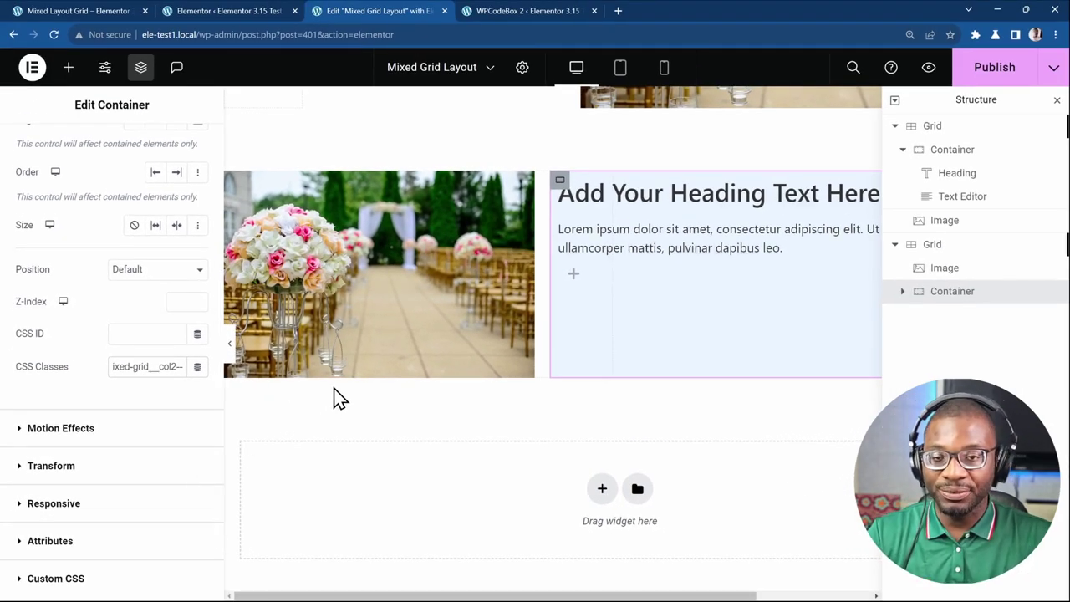
Set the --dd-gap variable to 0px in the second grid's section-specific custom CSS.
{"action": "scroll", "coordinate": [394, 437], "scroll_direction": "up", "scroll_amount": 2}
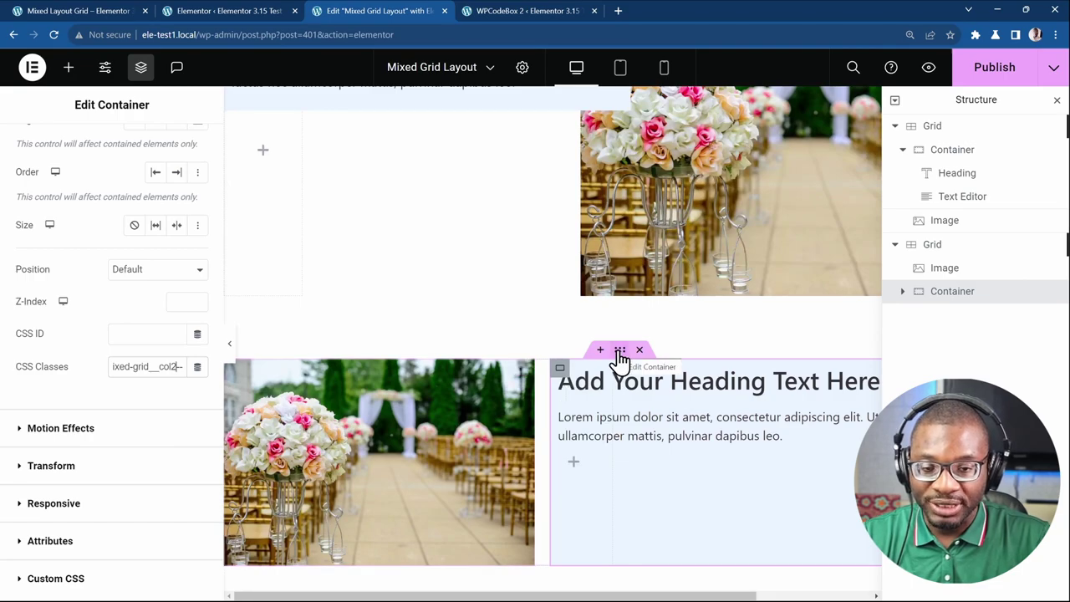
{"action": "left_click", "coordinate": [619, 358]}
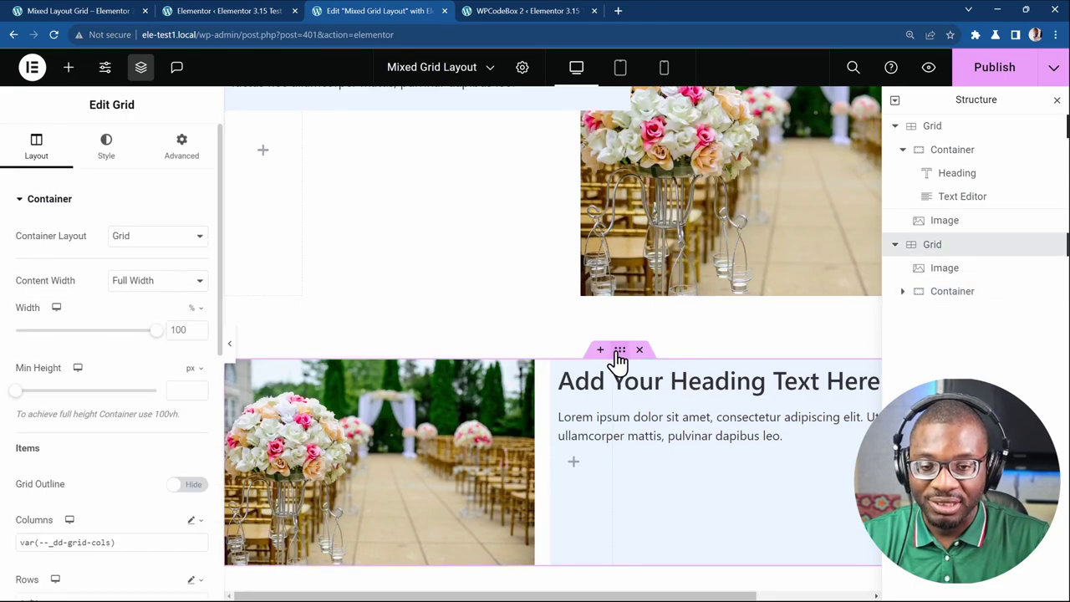
{"action": "left_click", "coordinate": [167, 155]}
{"action": "scroll", "coordinate": [134, 359], "scroll_direction": "down", "scroll_amount": 5}
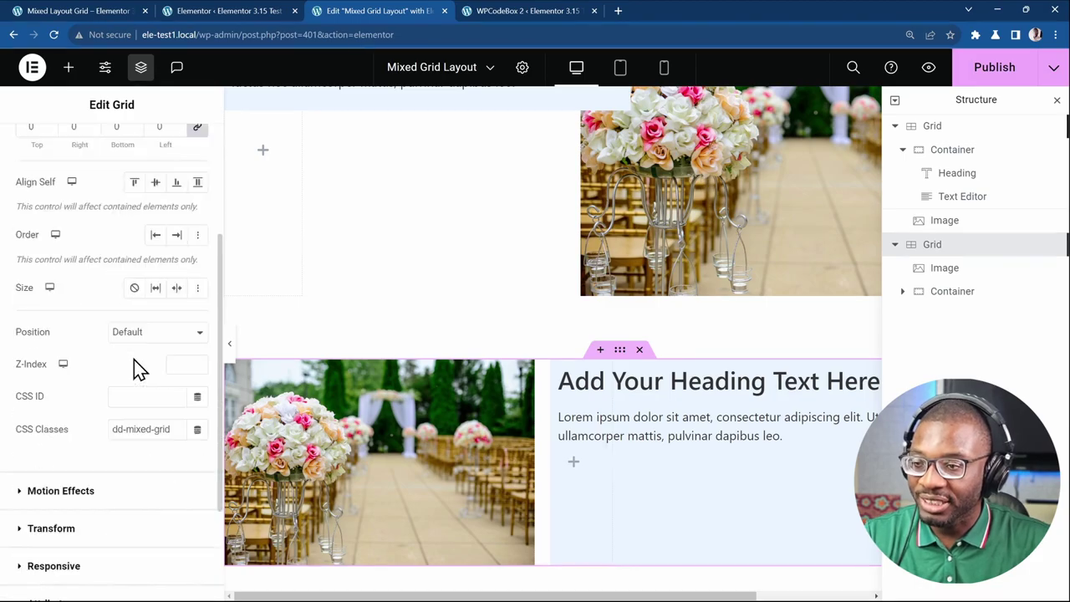
{"action": "scroll", "coordinate": [102, 532], "scroll_direction": "down", "scroll_amount": 1}
{"action": "left_click", "coordinate": [55, 487]}
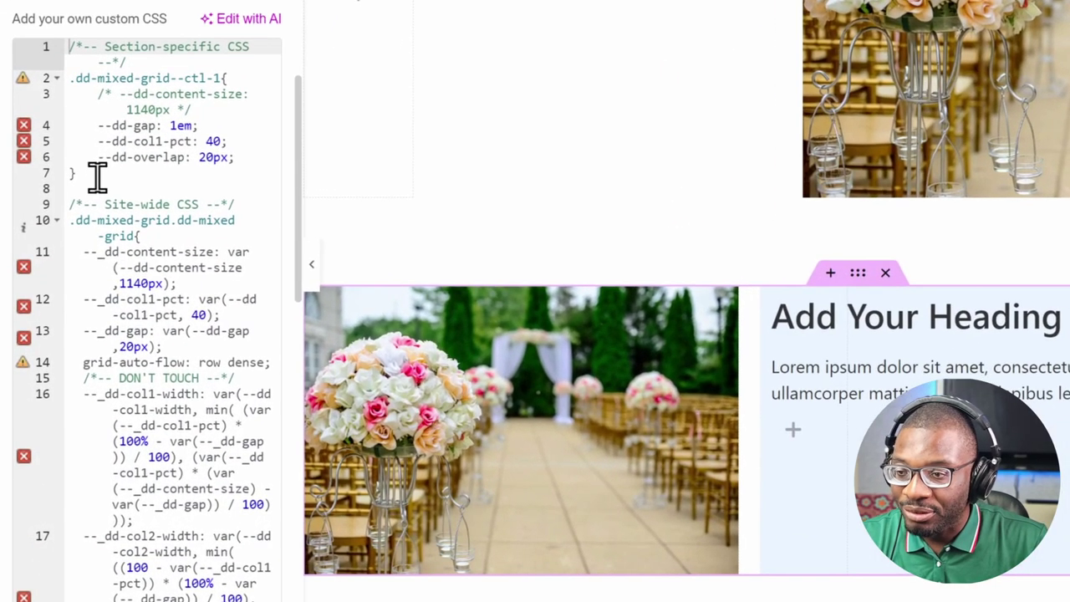
{"action": "double_click", "coordinate": [177, 125]}
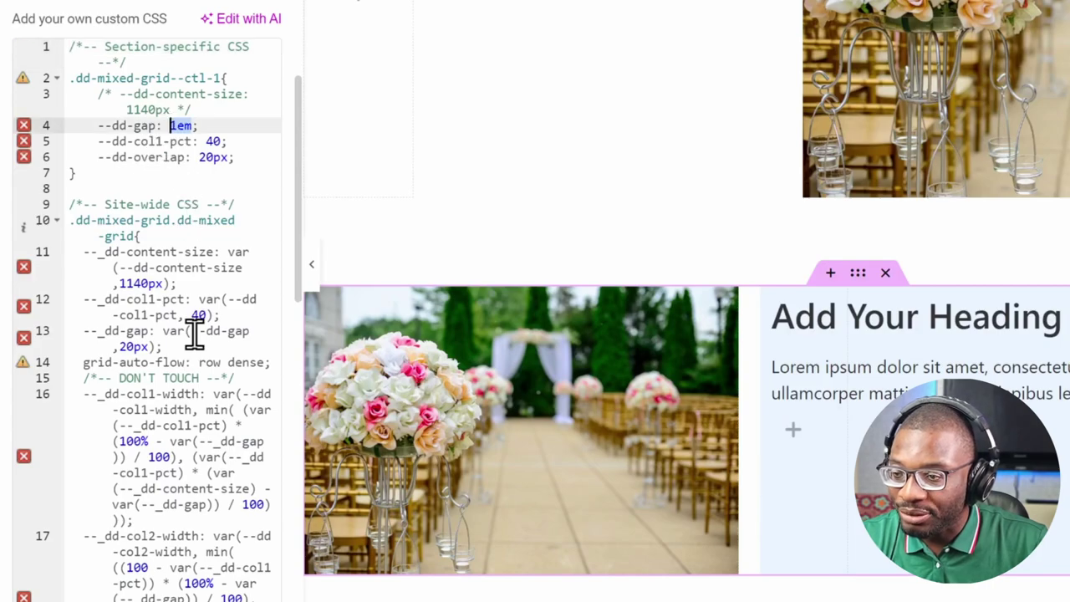
{"action": "type", "text": "0px"}
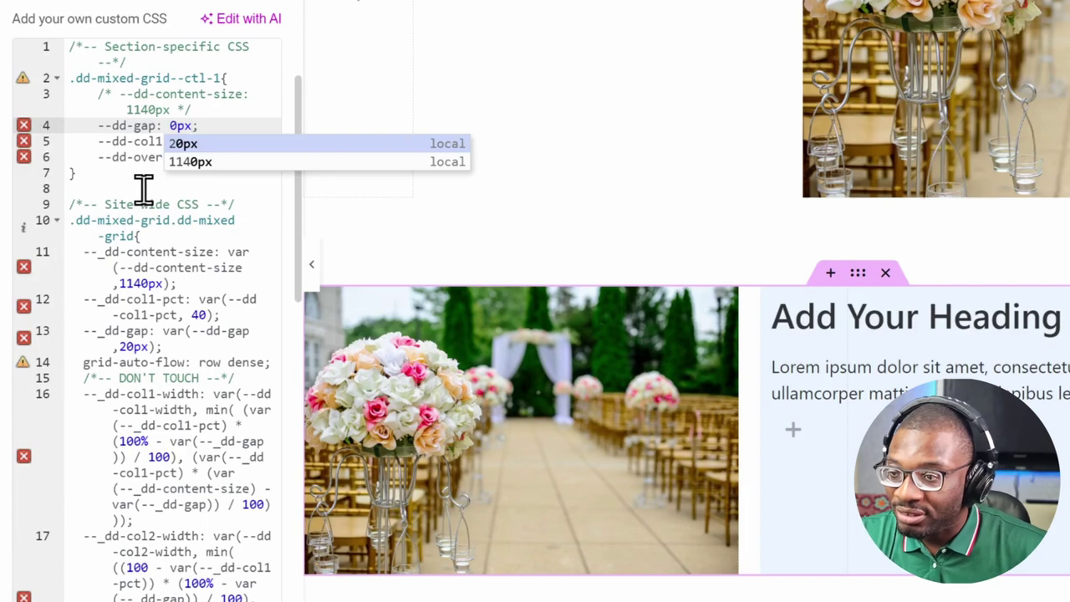
Replace the .dd-mixed-grid--ctl-1 rule name in the second grid's section-specific CSS with selector.
{"action": "left_click", "coordinate": [217, 78]}
{"action": "left_click_drag", "start_coordinate": [218, 78], "coordinate": [31, 82]}
{"action": "type", "text": "selector{"}
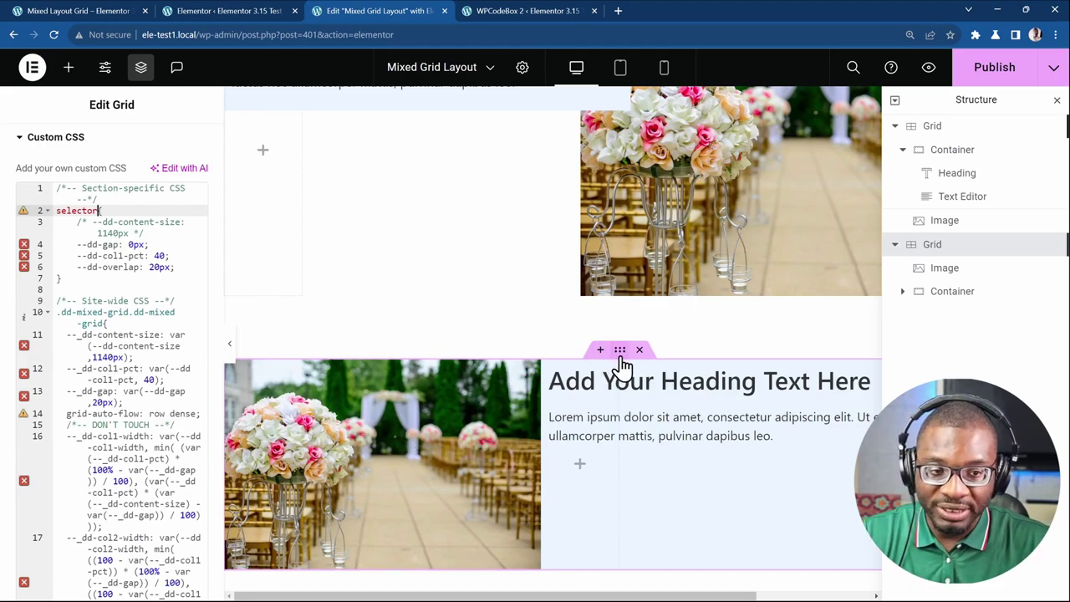
Set the second grid's Align Items option to End so its text container sits at the row's bottom.
{"action": "scroll", "coordinate": [108, 256], "scroll_direction": "up", "scroll_amount": 3}
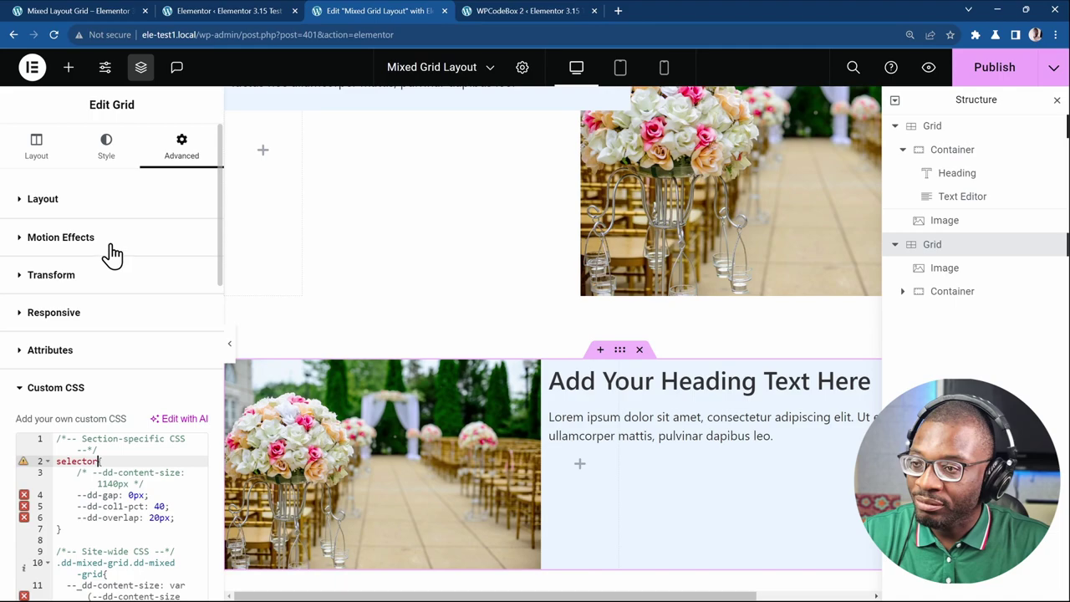
{"action": "left_click", "coordinate": [38, 149]}
{"action": "scroll", "coordinate": [101, 284], "scroll_direction": "down", "scroll_amount": 6}
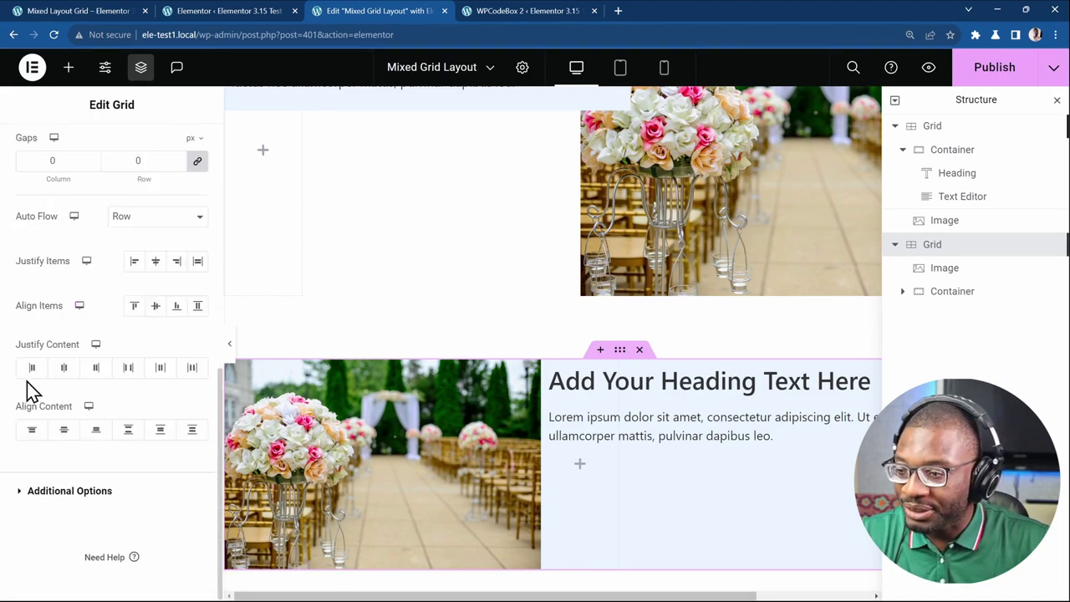
{"action": "left_click", "coordinate": [176, 309]}
{"action": "scroll", "coordinate": [515, 402], "scroll_direction": "down", "scroll_amount": 2}
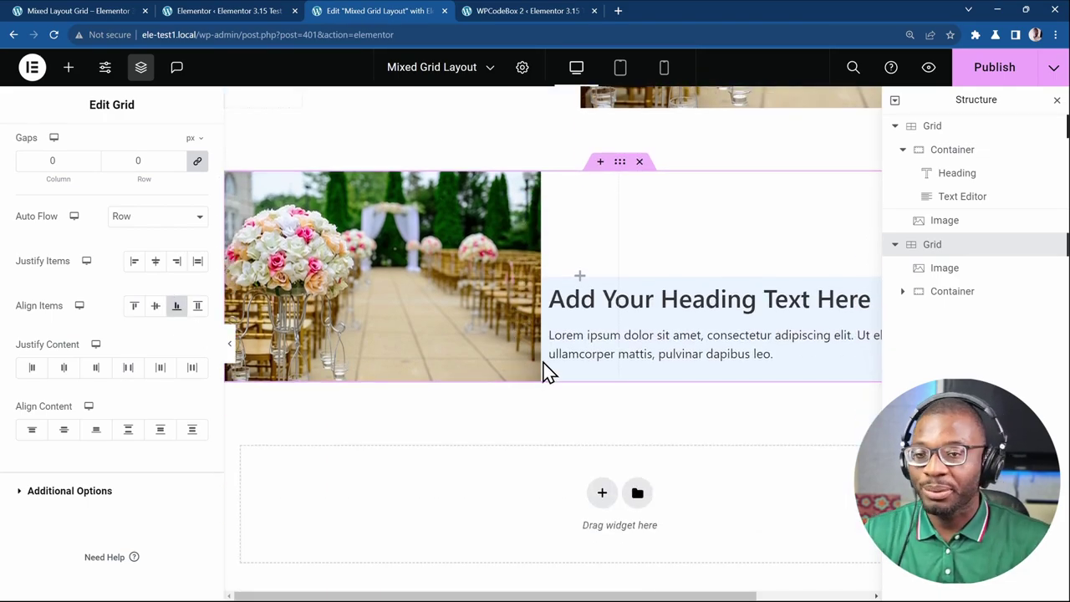
Set the left margin of the second grid's text container to the custom value calc(-1 * var(--dd-overlap)), leaving the other sides at 0.
{"action": "left_click", "coordinate": [941, 300]}
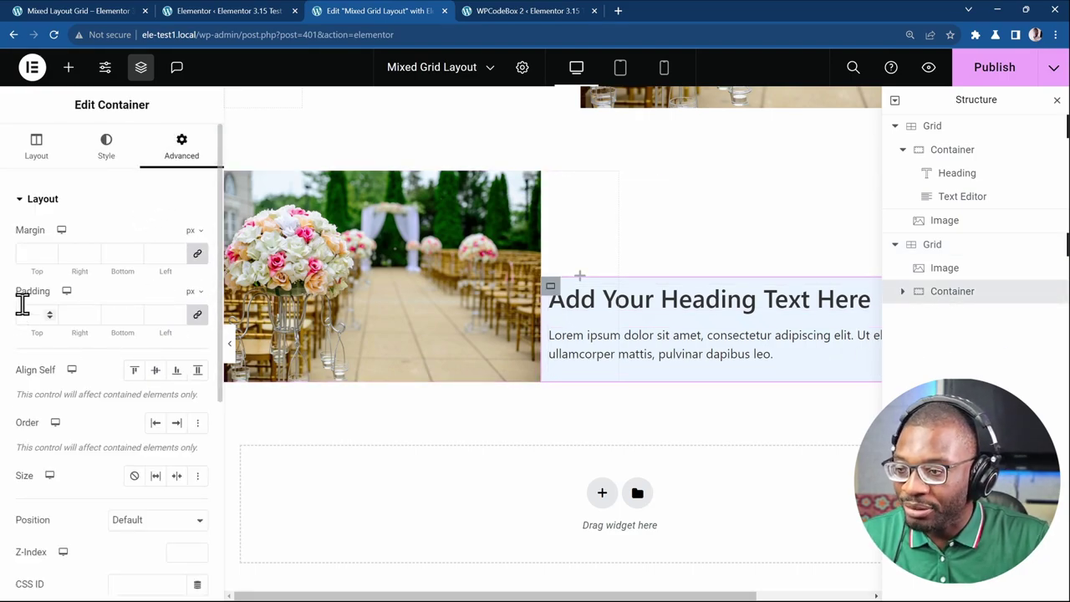
{"action": "left_click", "coordinate": [189, 232]}
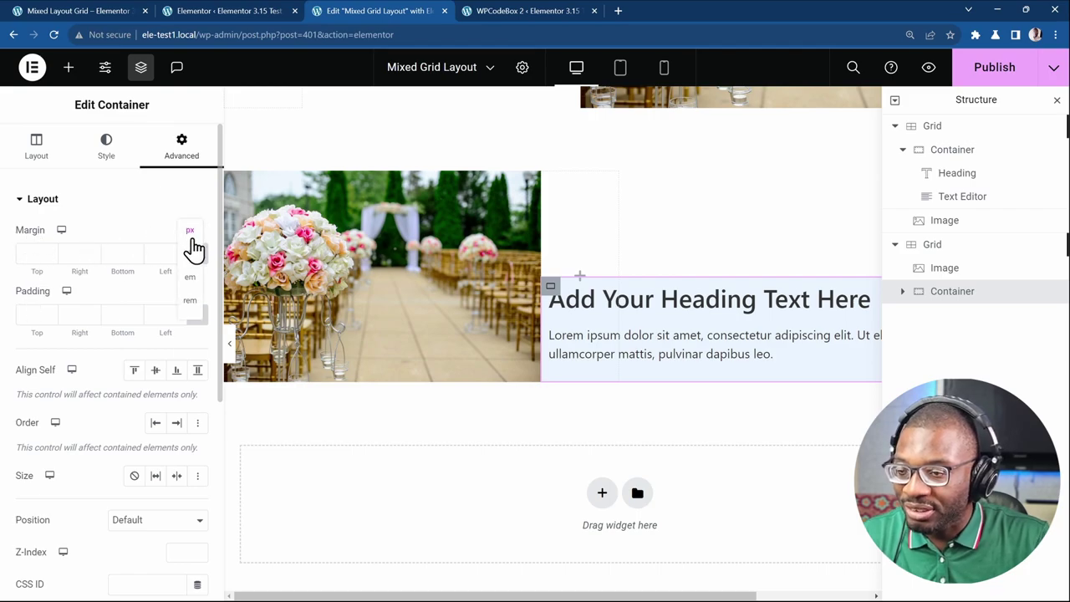
{"action": "left_click", "coordinate": [190, 350]}
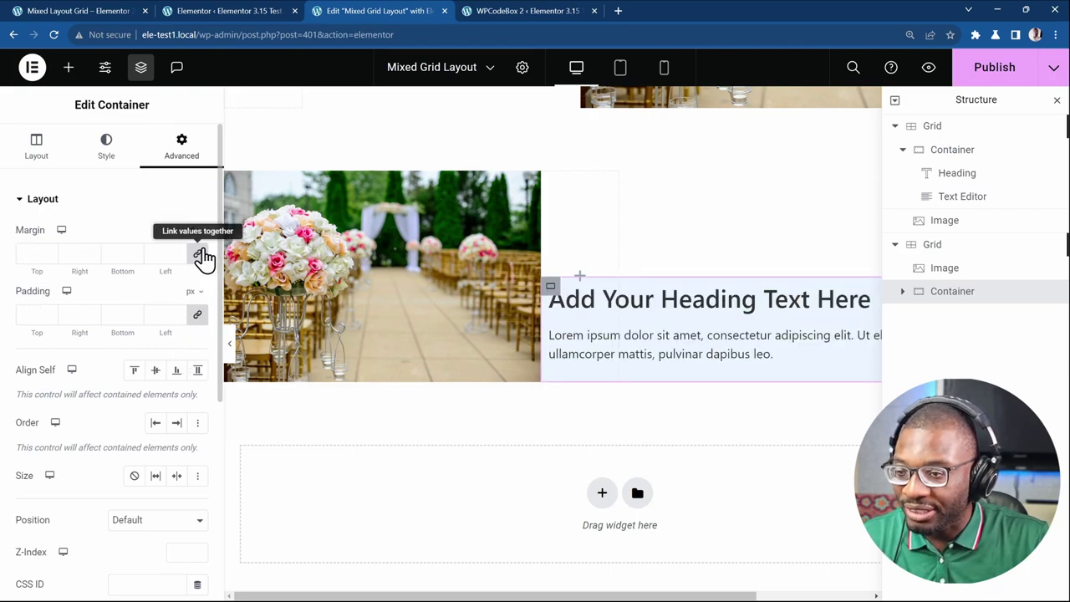
{"action": "left_click", "coordinate": [159, 253]}
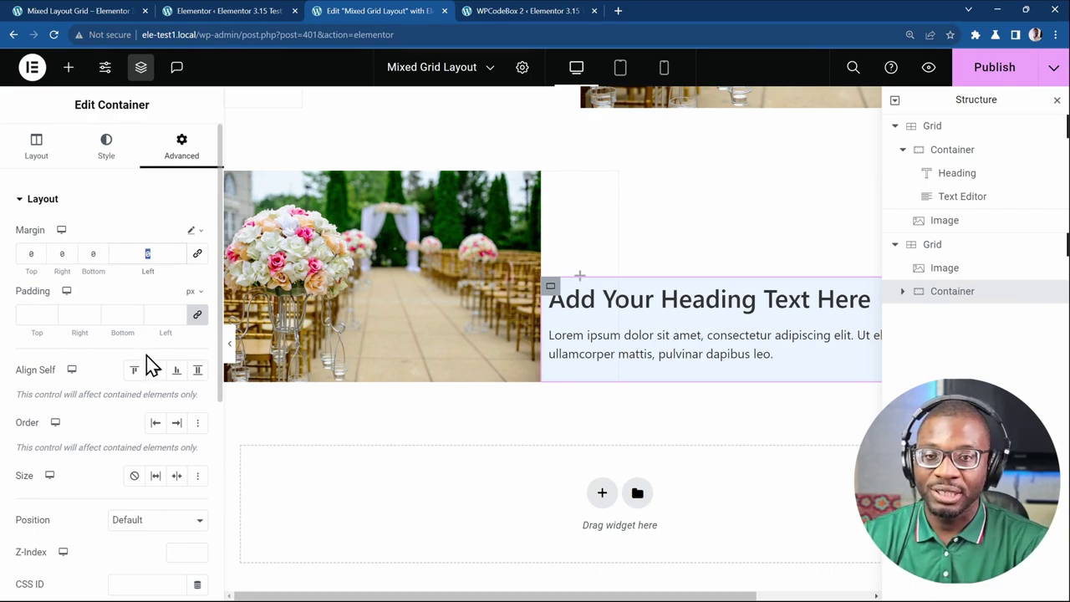
{"action": "type", "text": "calc("}
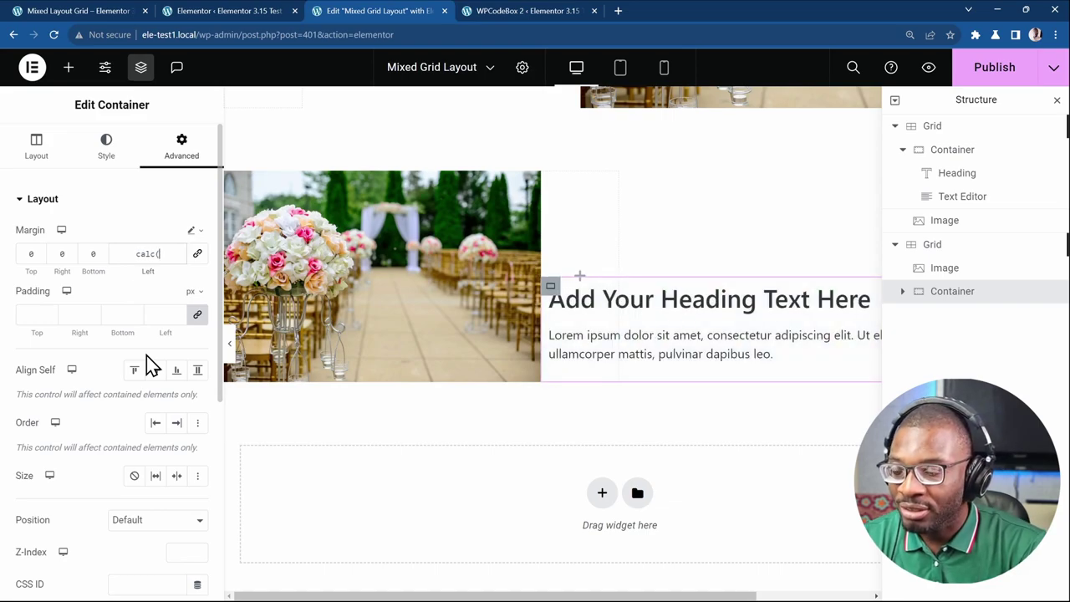
{"action": "type", "text": "-1 * "}
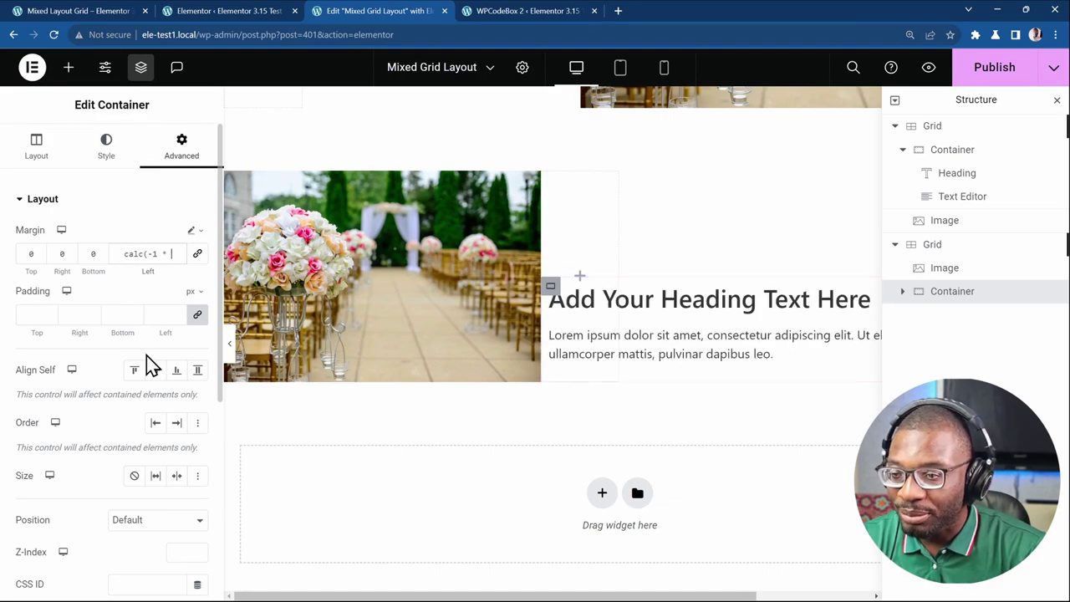
{"action": "type", "text": "var(--dd-ov"}
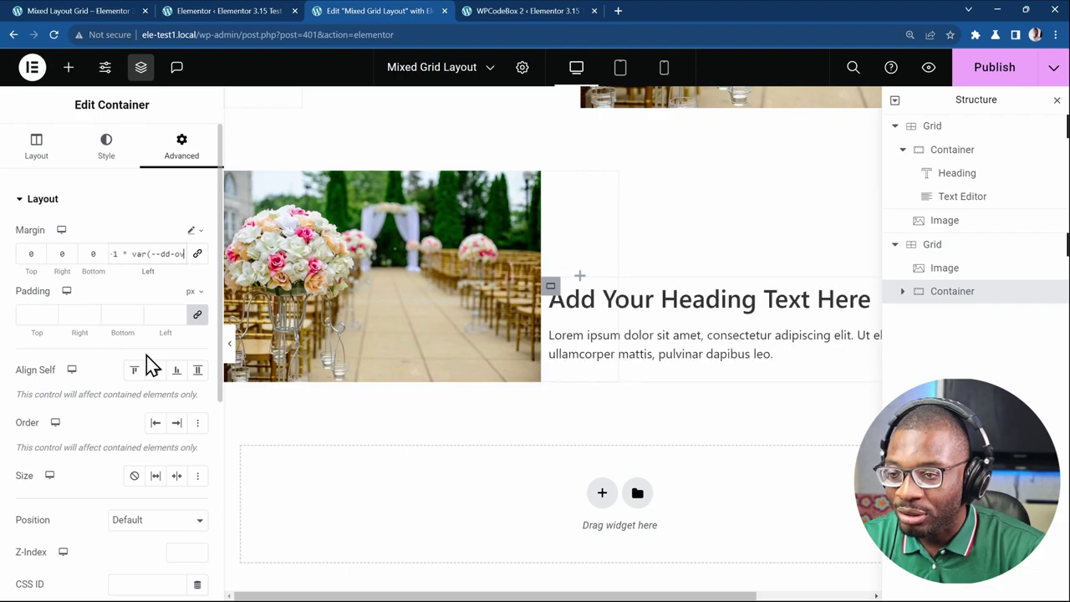
{"action": "type", "text": "erlap))"}
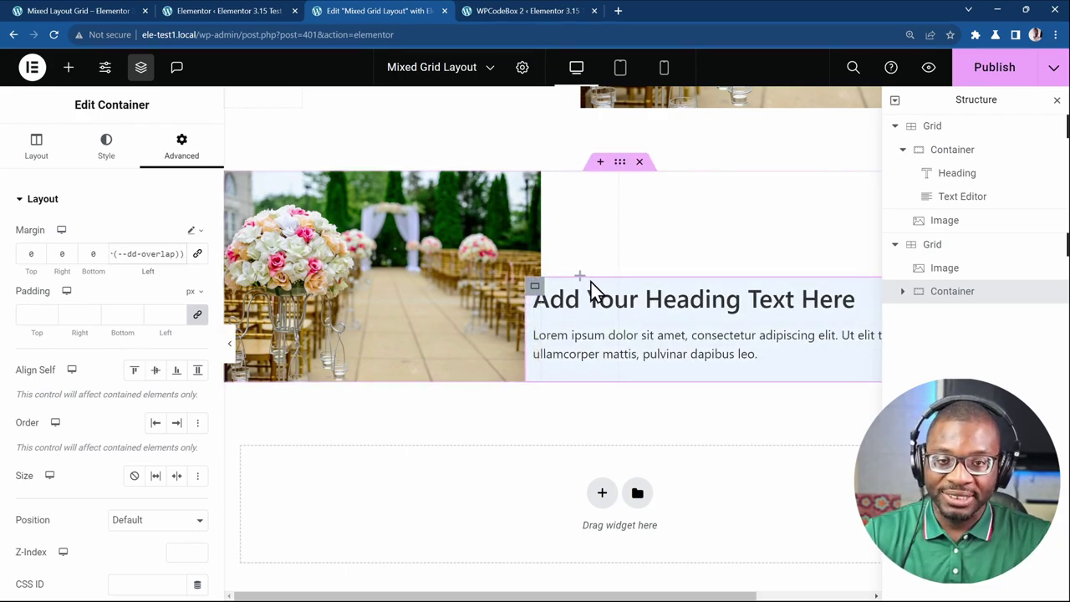
Set the --dd-overlap variable to 4rem in the second grid's section-specific custom CSS.
{"action": "left_click", "coordinate": [619, 163]}
{"action": "scroll", "coordinate": [60, 335], "scroll_direction": "down", "scroll_amount": 6}
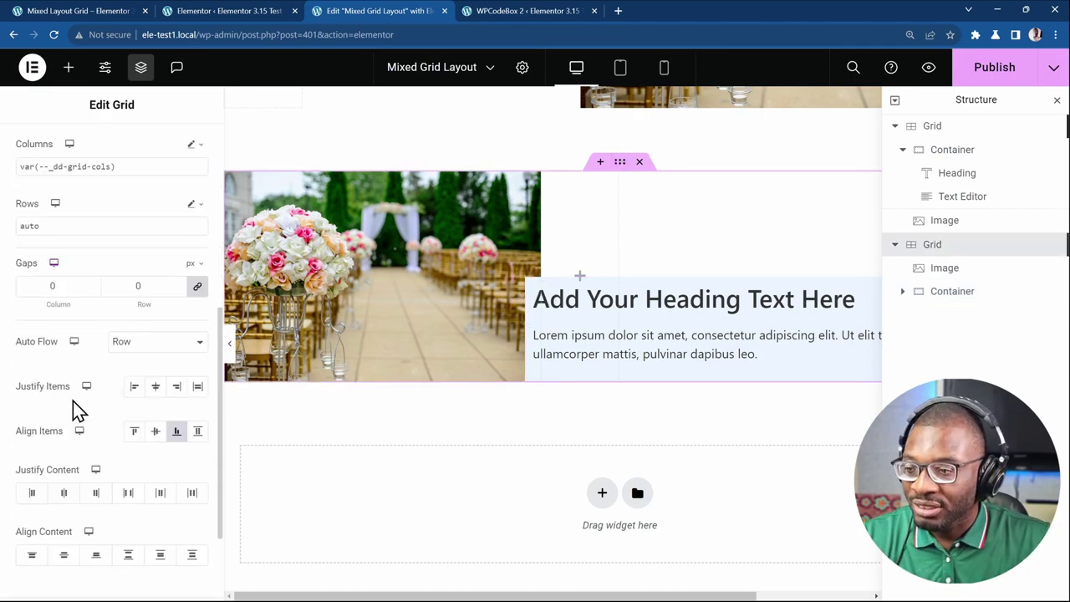
{"action": "scroll", "coordinate": [133, 280], "scroll_direction": "up", "scroll_amount": 10}
{"action": "left_click", "coordinate": [181, 150]}
{"action": "scroll", "coordinate": [125, 335], "scroll_direction": "down", "scroll_amount": 5}
{"action": "left_click", "coordinate": [125, 488]}
{"action": "scroll", "coordinate": [138, 481], "scroll_direction": "down", "scroll_amount": 3}
{"action": "scroll", "coordinate": [148, 472], "scroll_direction": "down", "scroll_amount": 1}
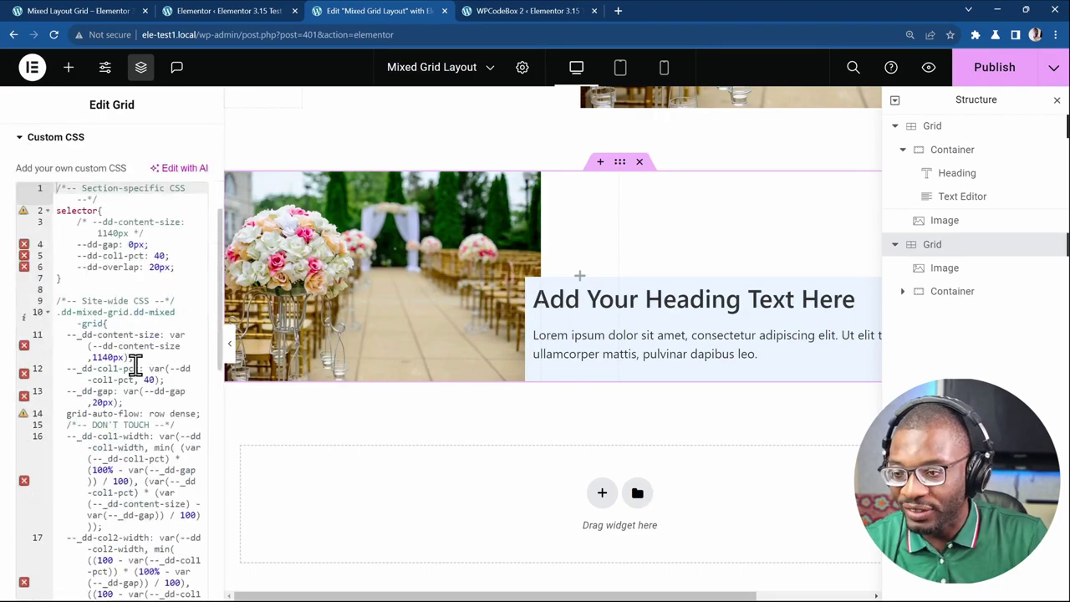
{"action": "double_click", "coordinate": [161, 268]}
{"action": "type", "text": "4rem"}
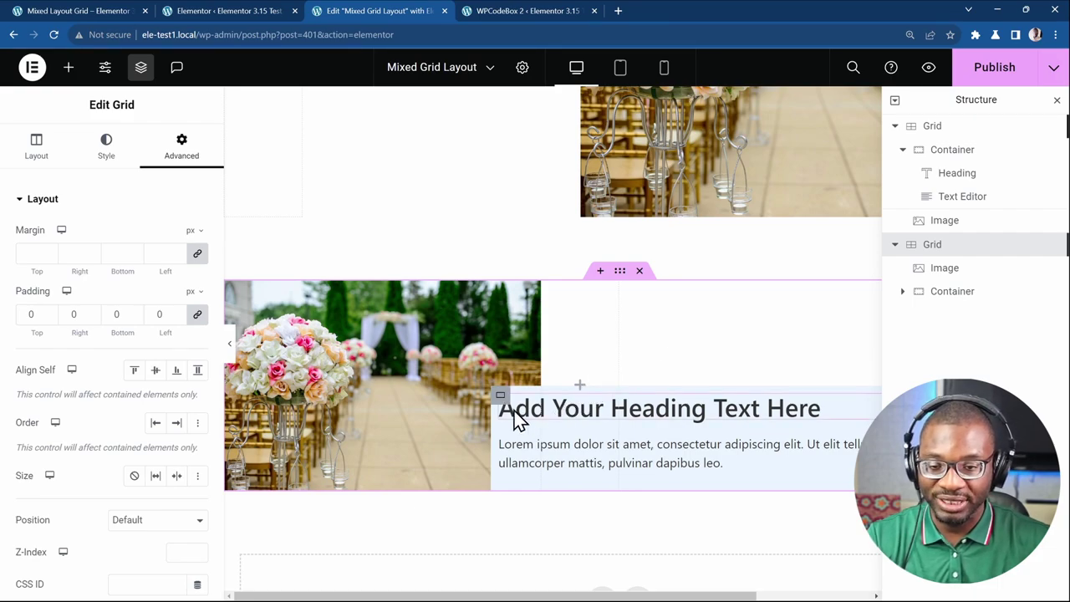
Set the bottom margin of the second grid's text container to -20px so it extends below the image.
{"action": "left_click", "coordinate": [498, 396]}
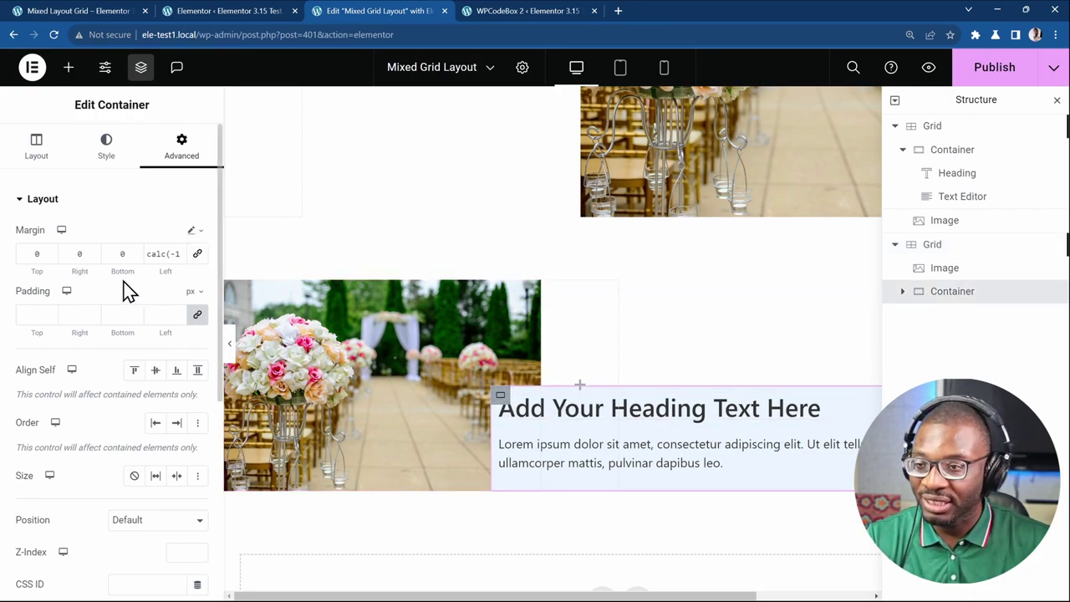
{"action": "left_click", "coordinate": [123, 252]}
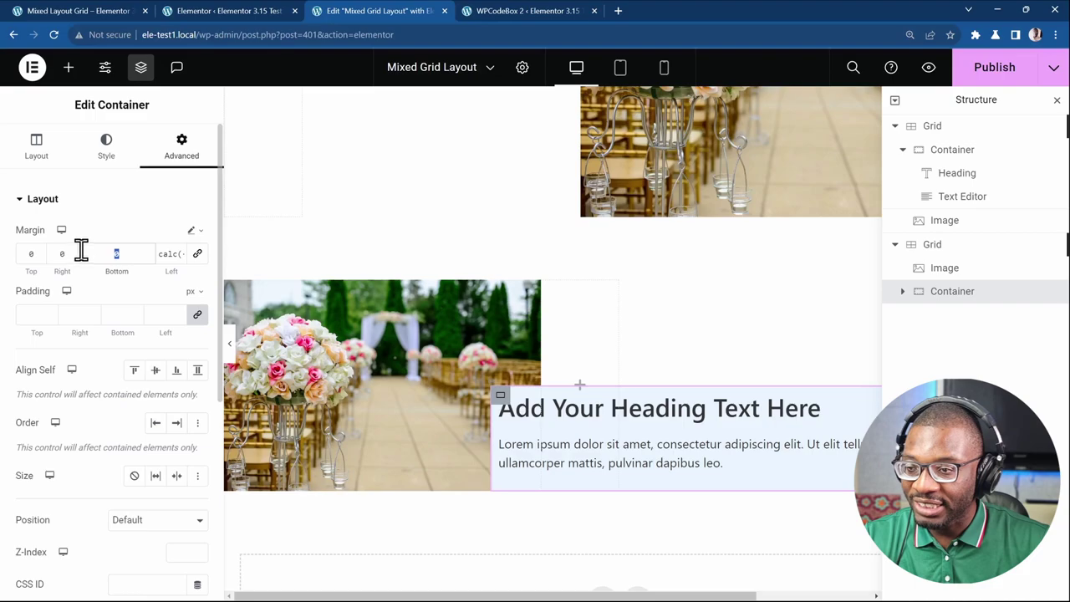
{"action": "type", "text": "-20px"}
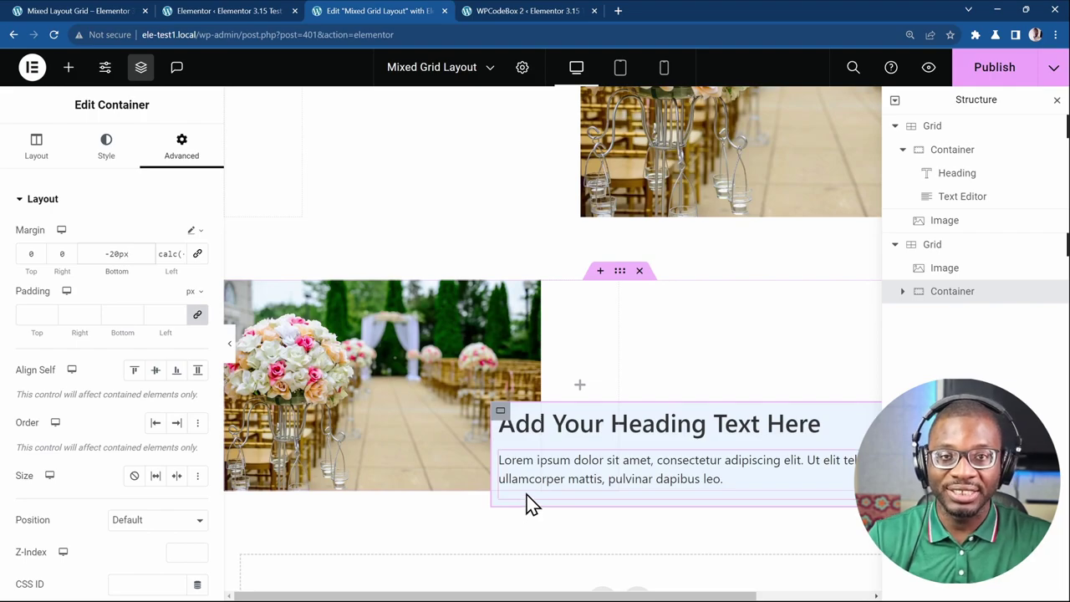
Add a row-direction flexbox container below the second grid and give it a classic background in the Secondary global colour.
{"action": "scroll", "coordinate": [539, 510], "scroll_direction": "down", "scroll_amount": 2}
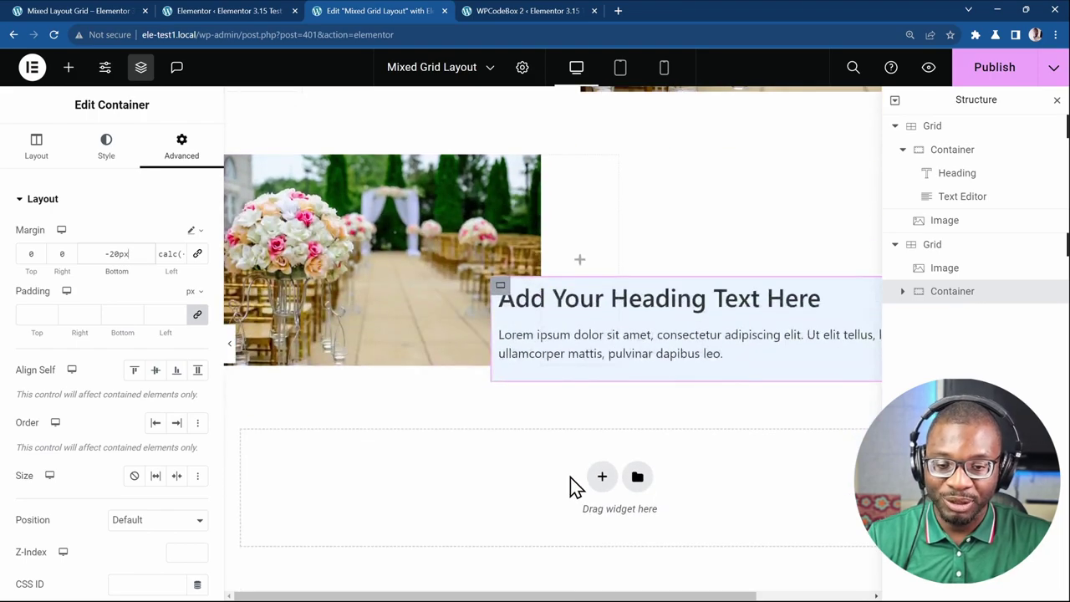
{"action": "left_click", "coordinate": [602, 478]}
{"action": "left_click", "coordinate": [569, 511]}
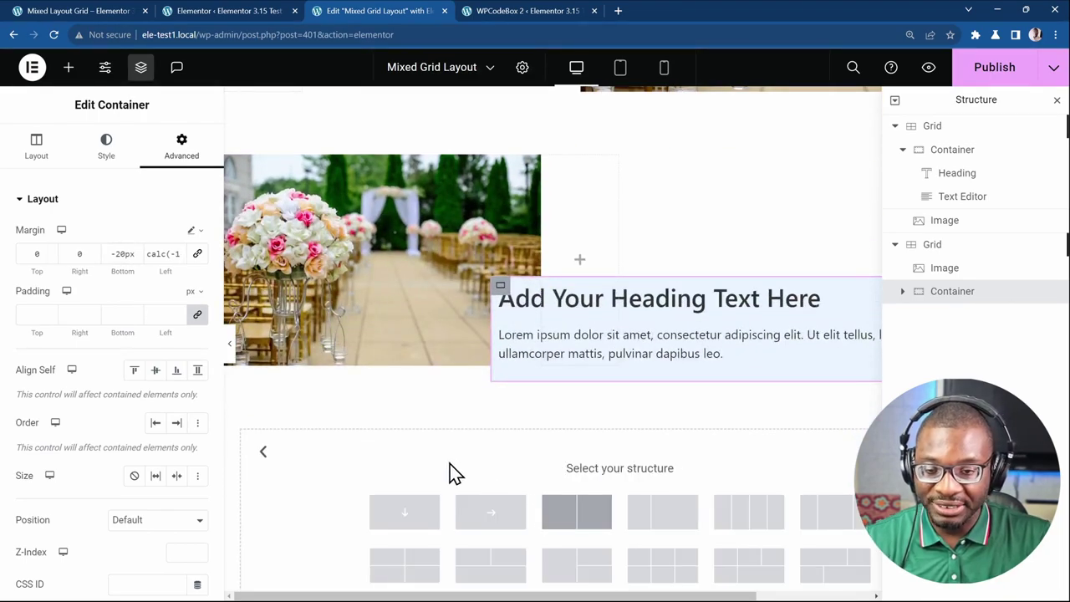
{"action": "left_click", "coordinate": [491, 512]}
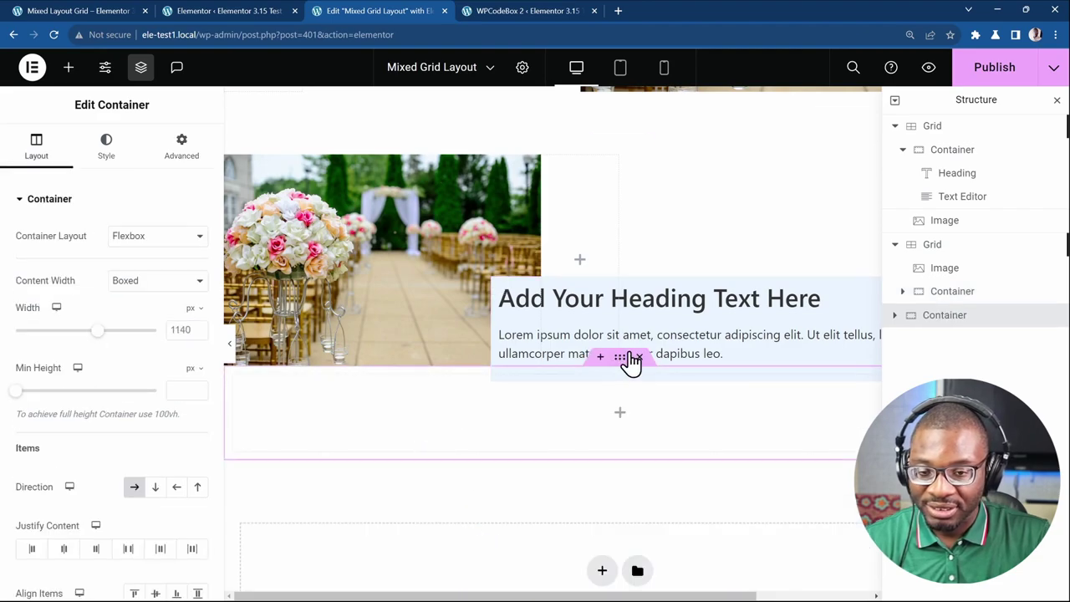
{"action": "left_click", "coordinate": [125, 157]}
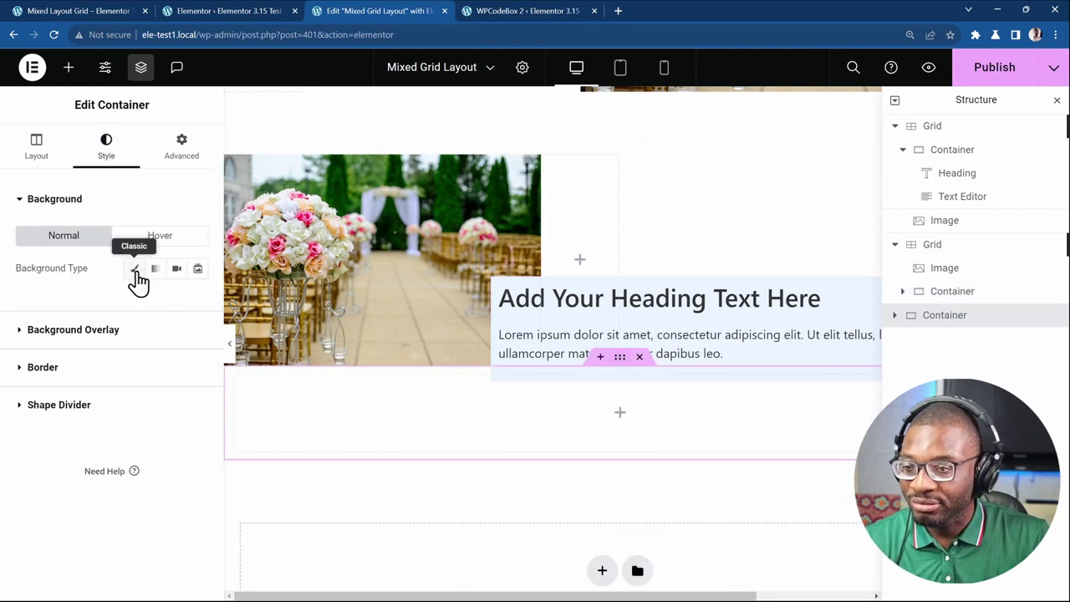
{"action": "left_click", "coordinate": [133, 269]}
{"action": "left_click", "coordinate": [177, 302]}
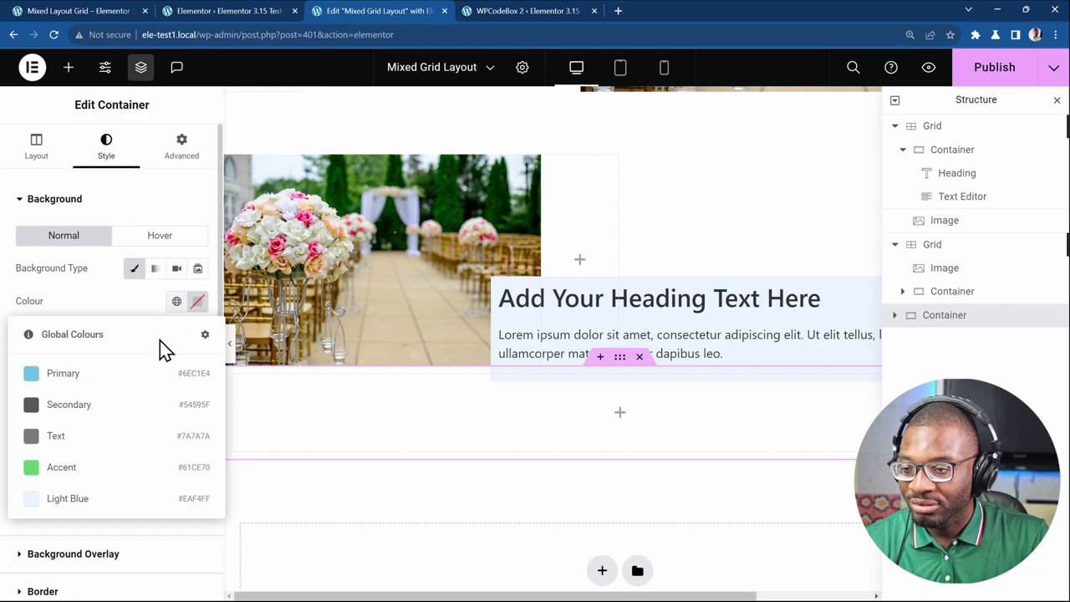
{"action": "left_click", "coordinate": [106, 410]}
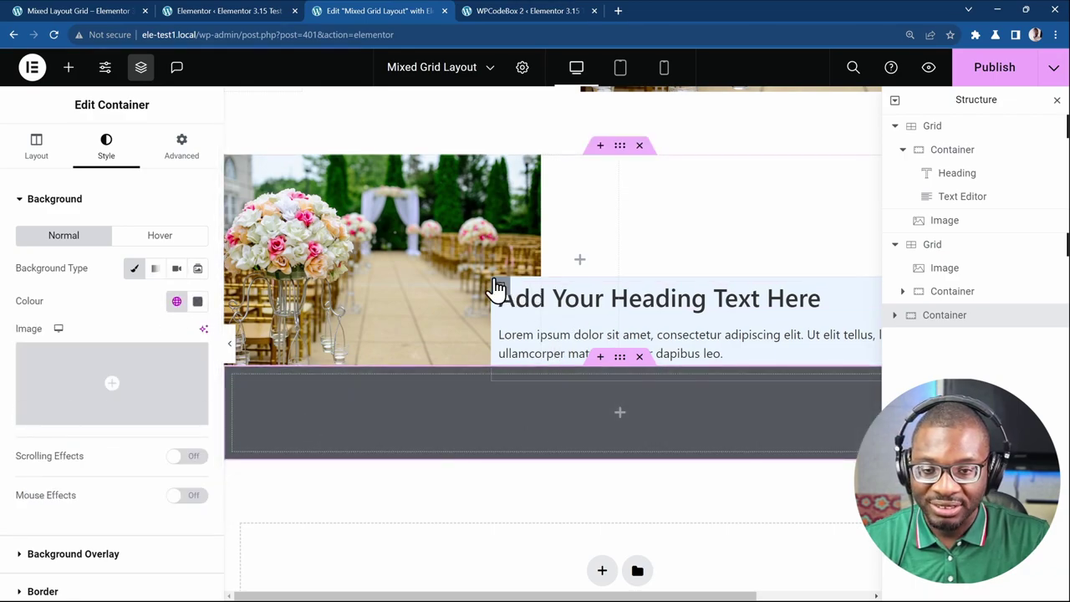
Set the Z-Index of the second grid's text container to 2 so it sits above the dark container below.
{"action": "left_click", "coordinate": [500, 290]}
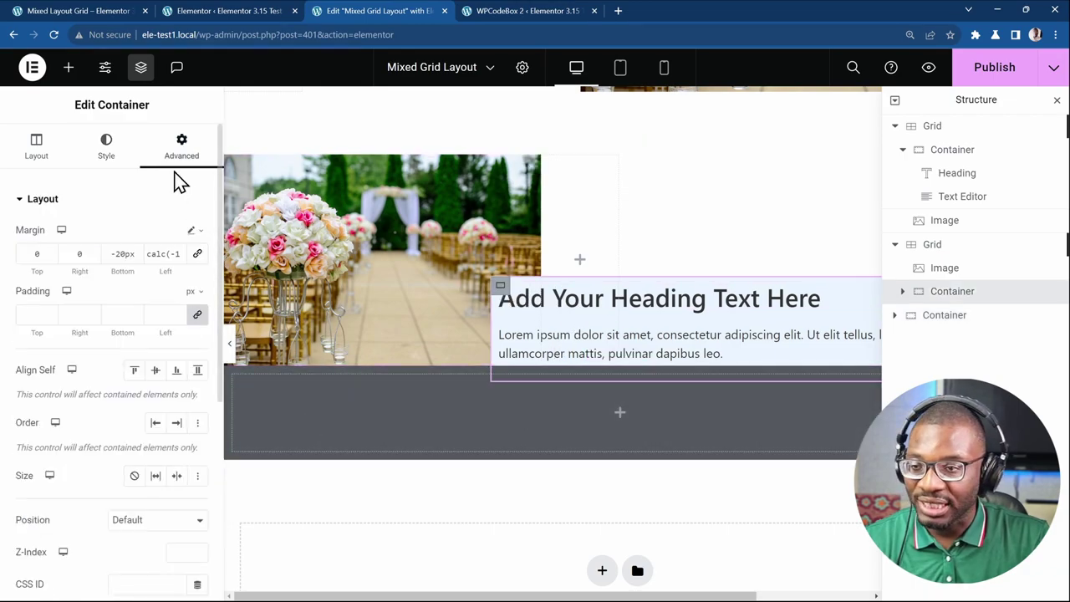
{"action": "left_click", "coordinate": [32, 146]}
{"action": "left_click", "coordinate": [152, 140]}
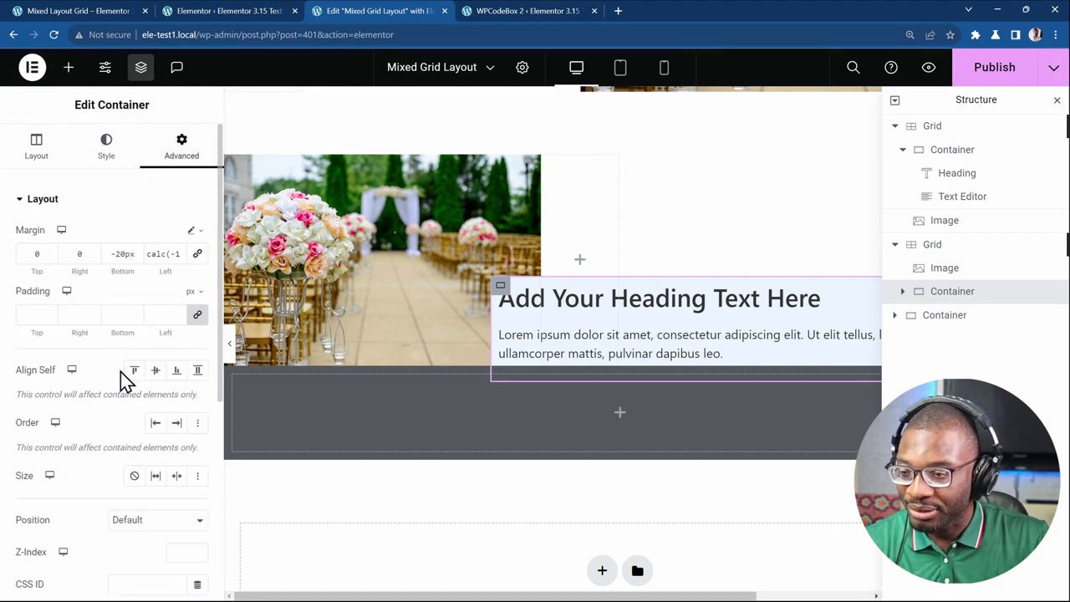
{"action": "scroll", "coordinate": [120, 371], "scroll_direction": "down", "scroll_amount": 3}
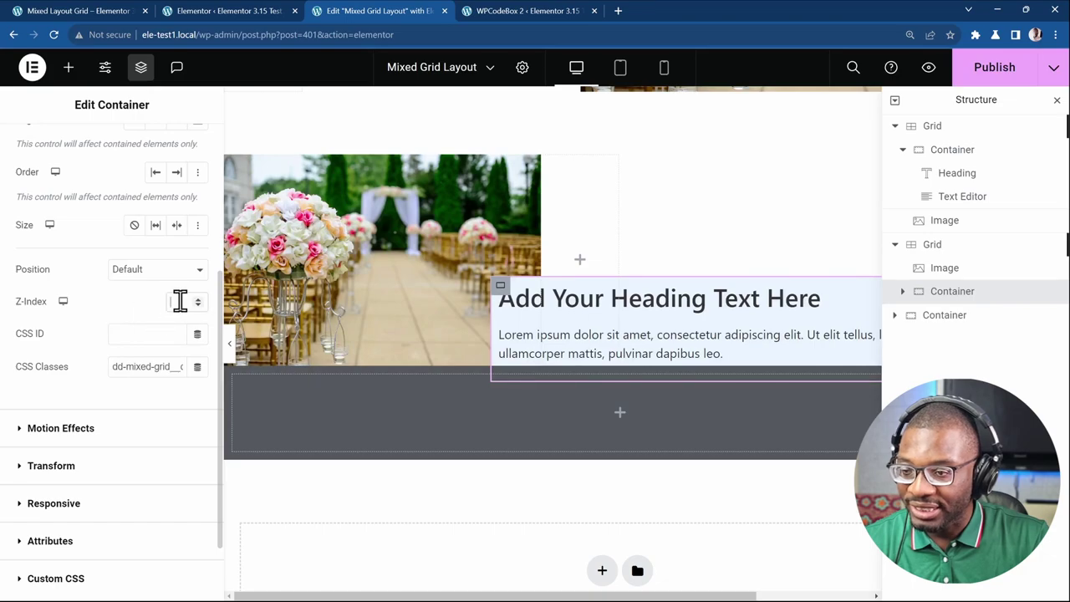
{"action": "type", "text": "2"}
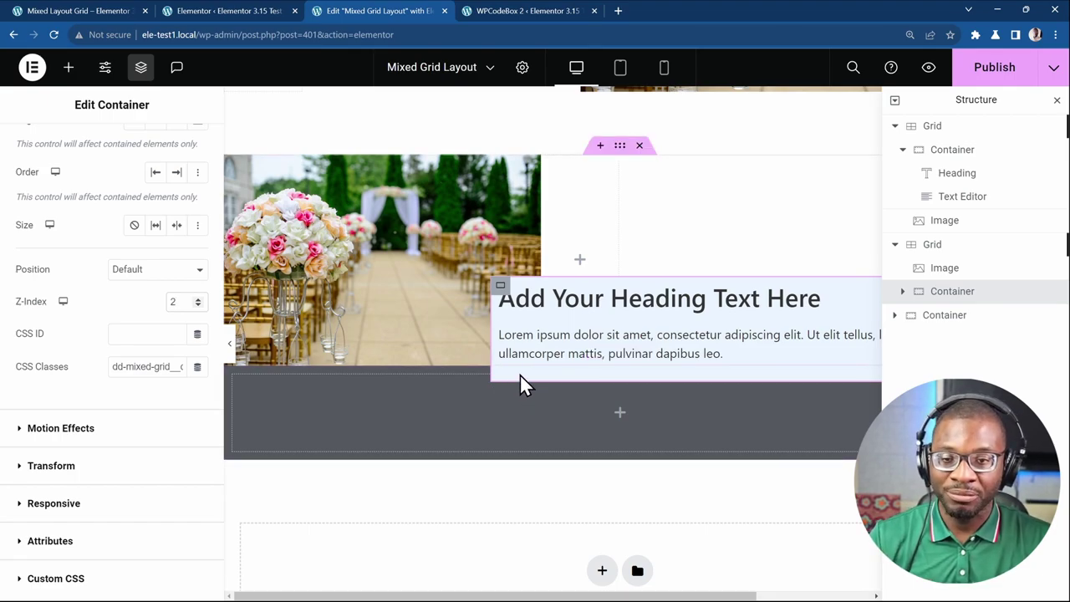
Remove the negative bottom margin value from the second grid's text container.
{"action": "left_click", "coordinate": [499, 287]}
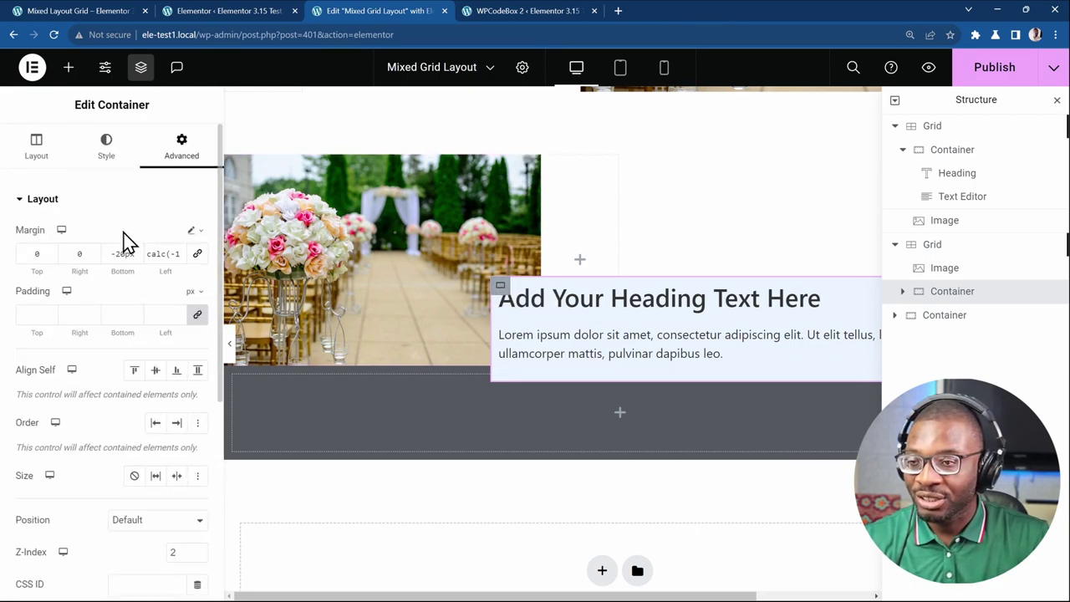
{"action": "left_click", "coordinate": [108, 147]}
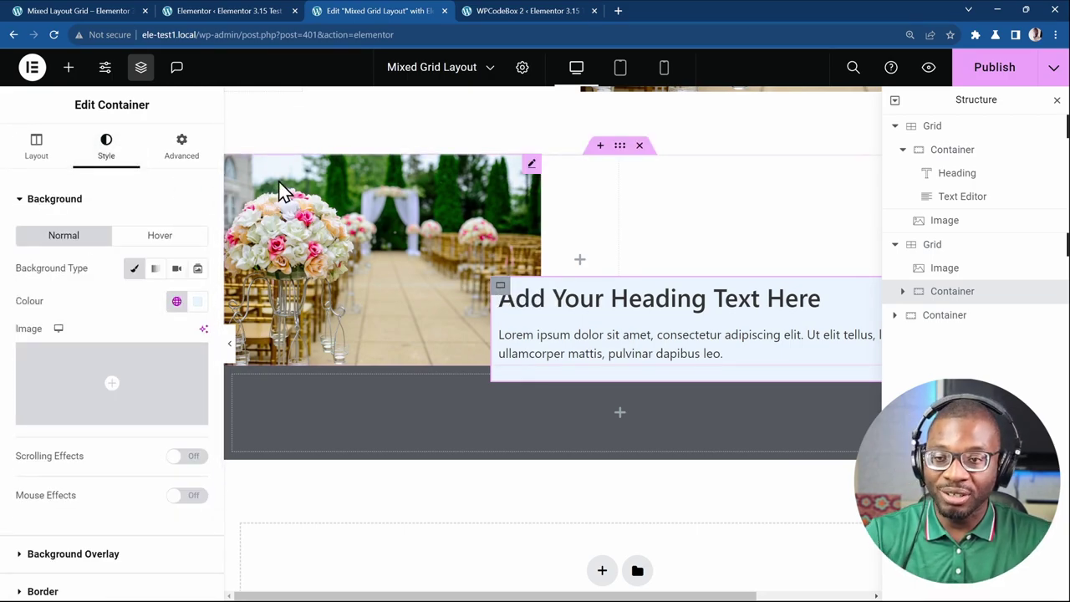
{"action": "left_click", "coordinate": [174, 167]}
{"action": "double_click", "coordinate": [123, 253]}
{"action": "key", "text": "BackSpace"}
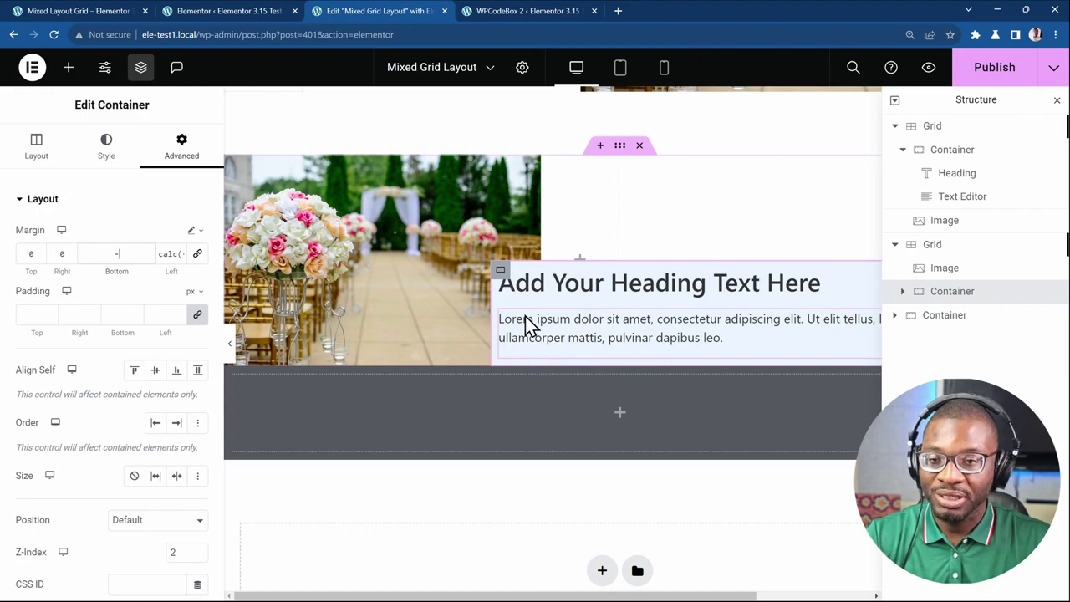
Unlink the margin values of the second grid's image and set its bottom margin to 20 px.
{"action": "left_click", "coordinate": [329, 188]}
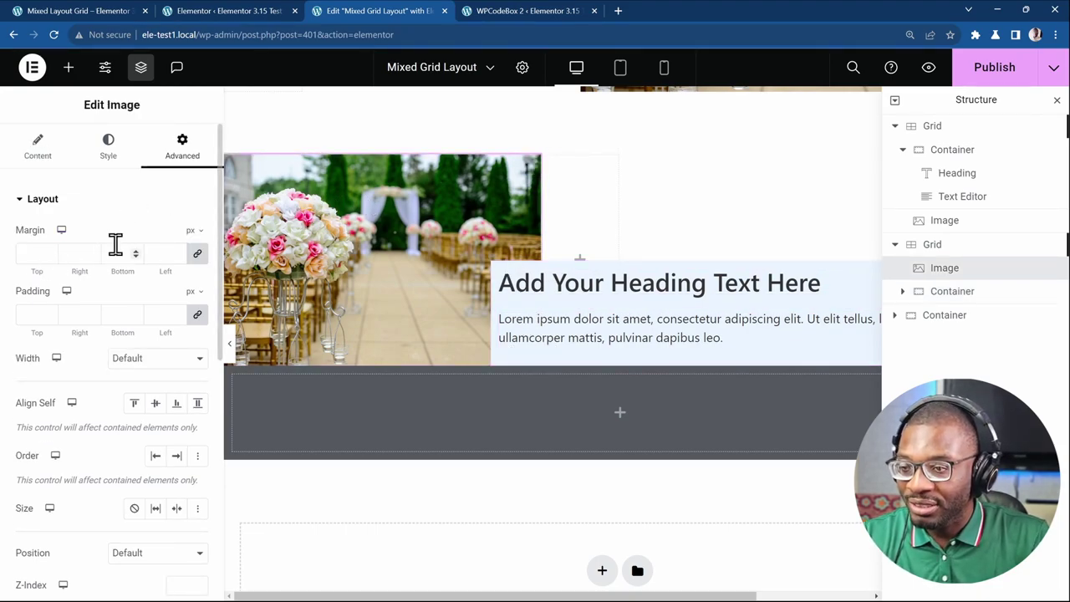
{"action": "left_click", "coordinate": [197, 258]}
{"action": "left_click", "coordinate": [114, 253]}
{"action": "type", "text": "20"}
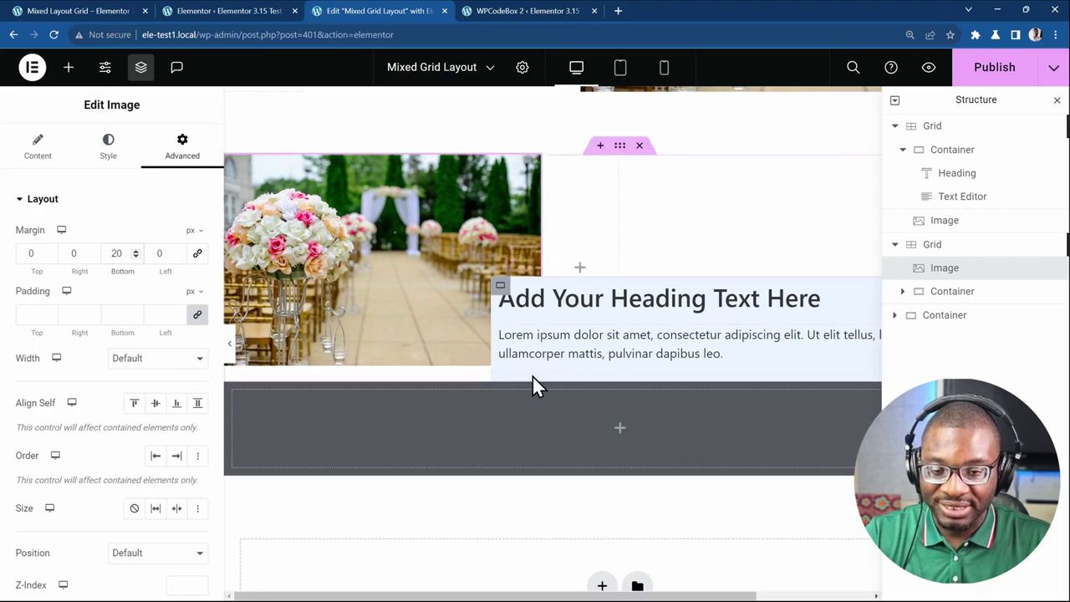
Unlink the second grid's margin values and set its bottom margin to 80 px to separate it from the dark container.
{"action": "left_click", "coordinate": [619, 147]}
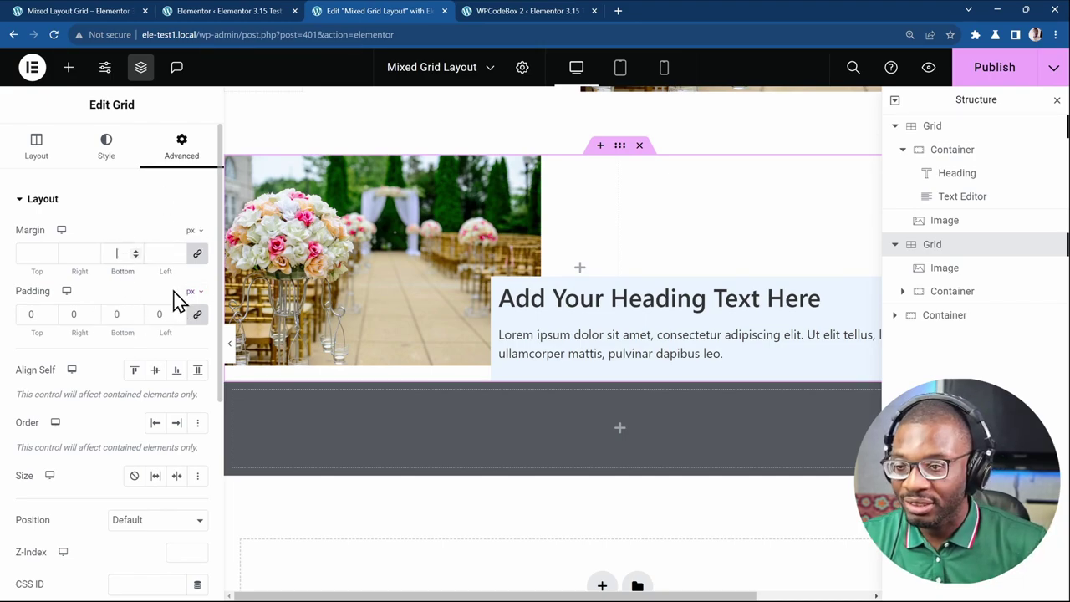
{"action": "left_click", "coordinate": [197, 253]}
{"action": "left_click", "coordinate": [108, 253]}
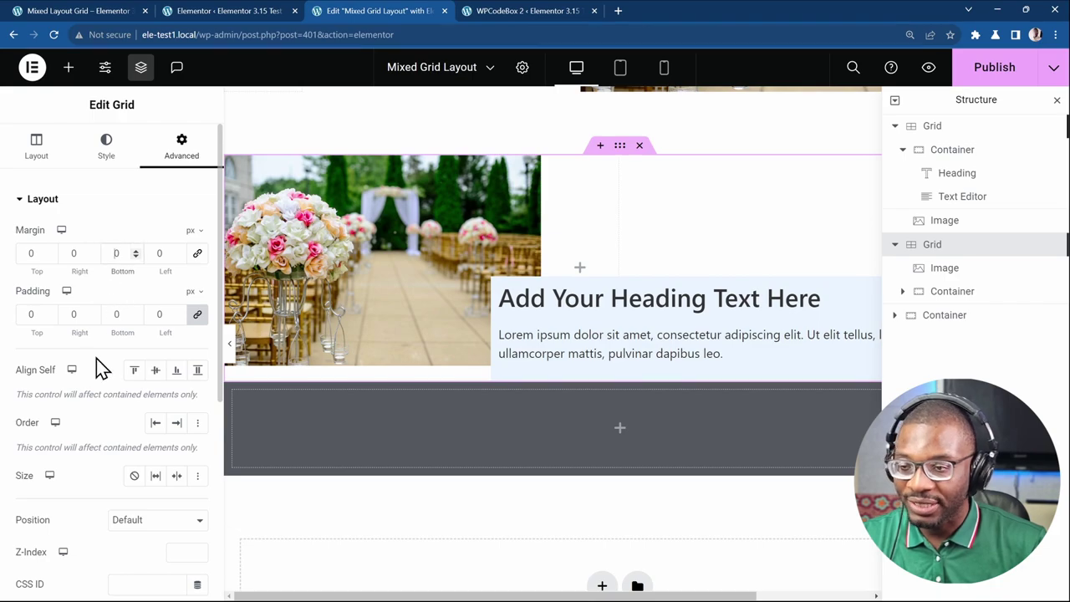
{"action": "type", "text": "20"}
{"action": "key", "text": "BackSpace"}
{"action": "key", "text": "BackSpace"}
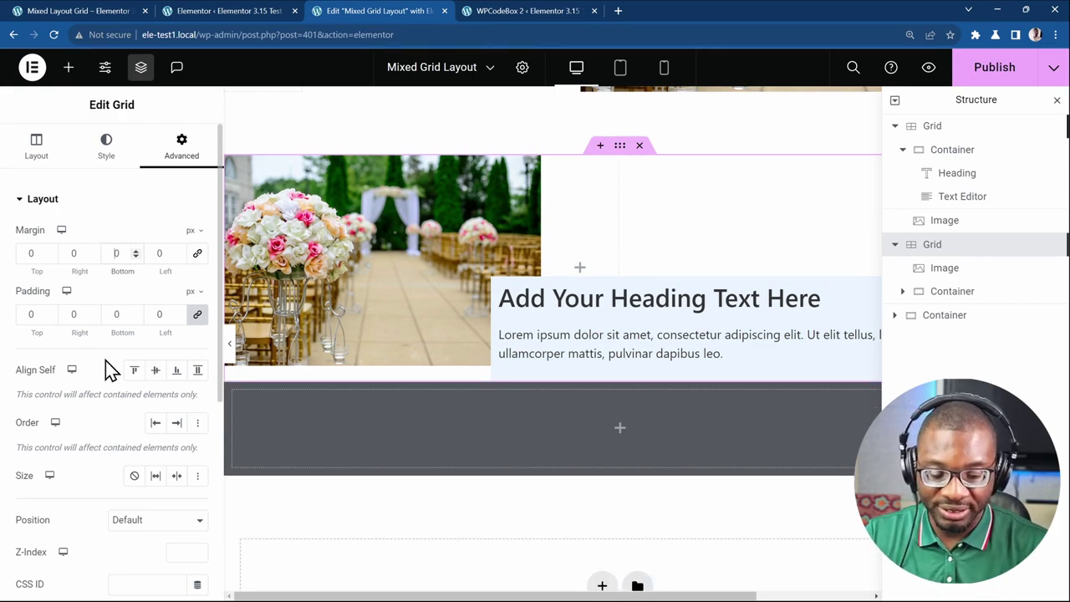
{"action": "type", "text": "80"}
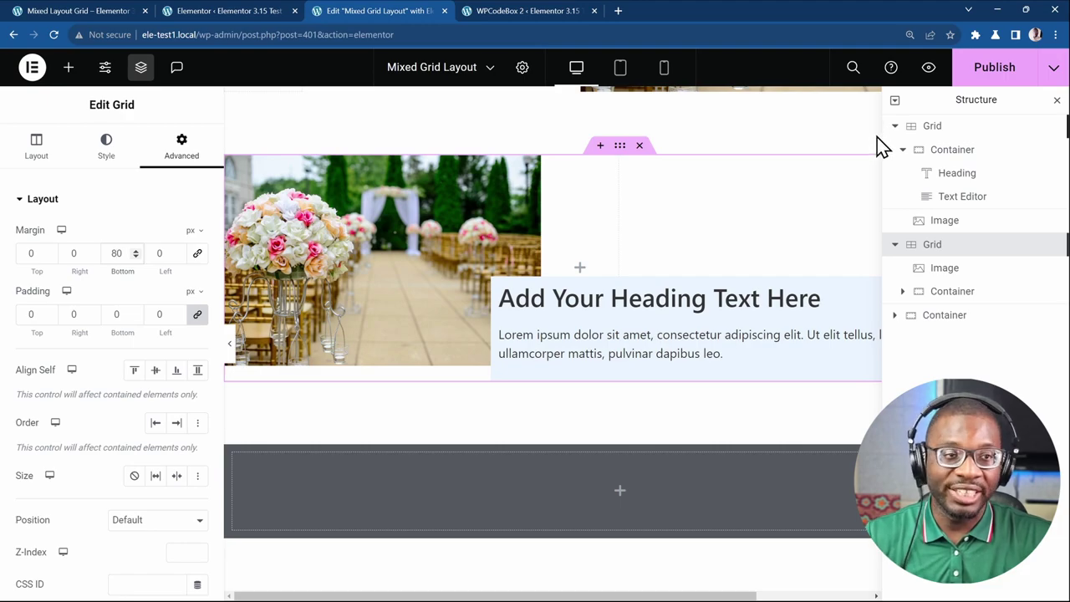
Publish the page changes and switch the editor to the tablet preview.
{"action": "left_click", "coordinate": [974, 79]}
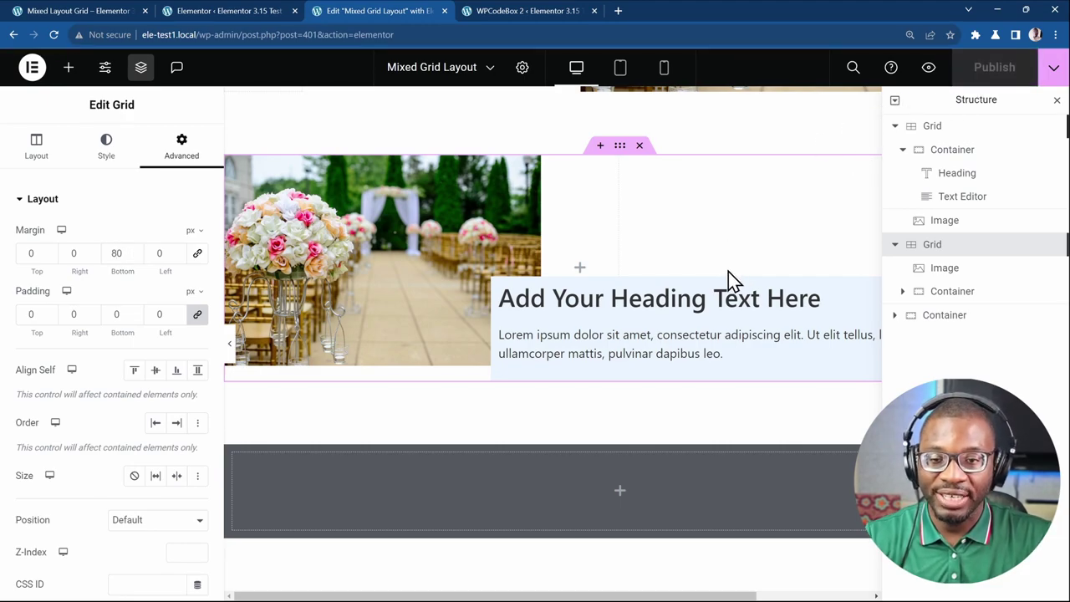
{"action": "left_click", "coordinate": [620, 69]}
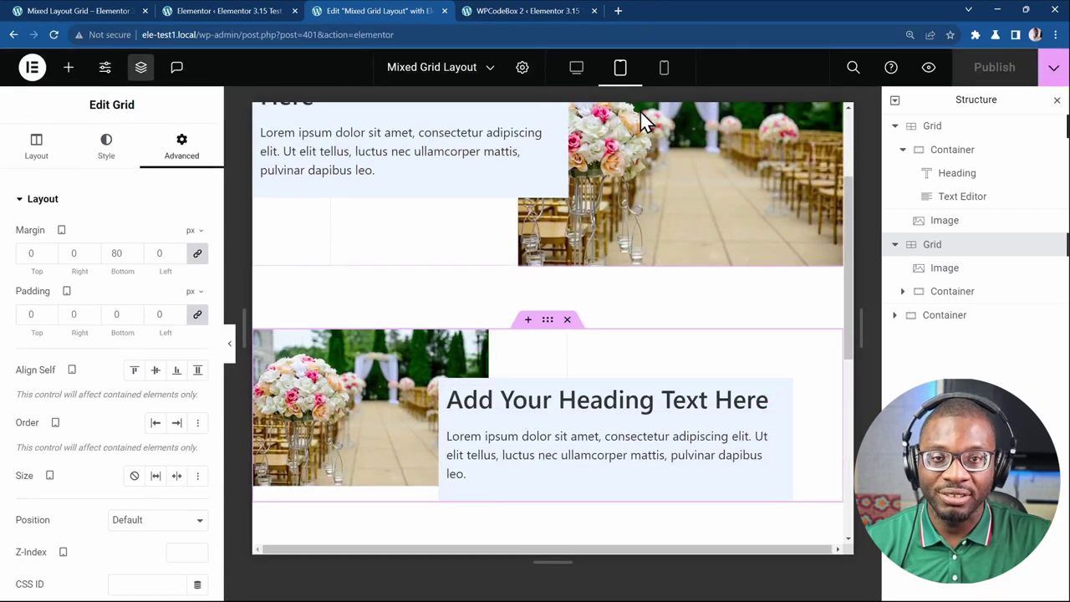
Switch to the mobile preview and set the second grid's image bottom margin to 0 px.
{"action": "left_click", "coordinate": [664, 72]}
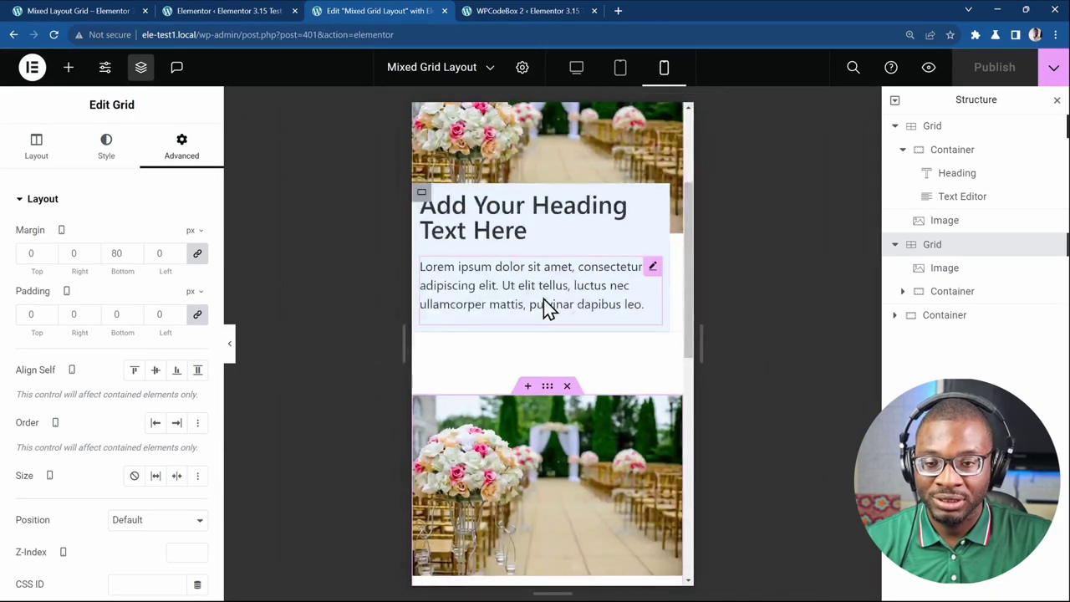
{"action": "scroll", "coordinate": [552, 301], "scroll_direction": "down", "scroll_amount": 5}
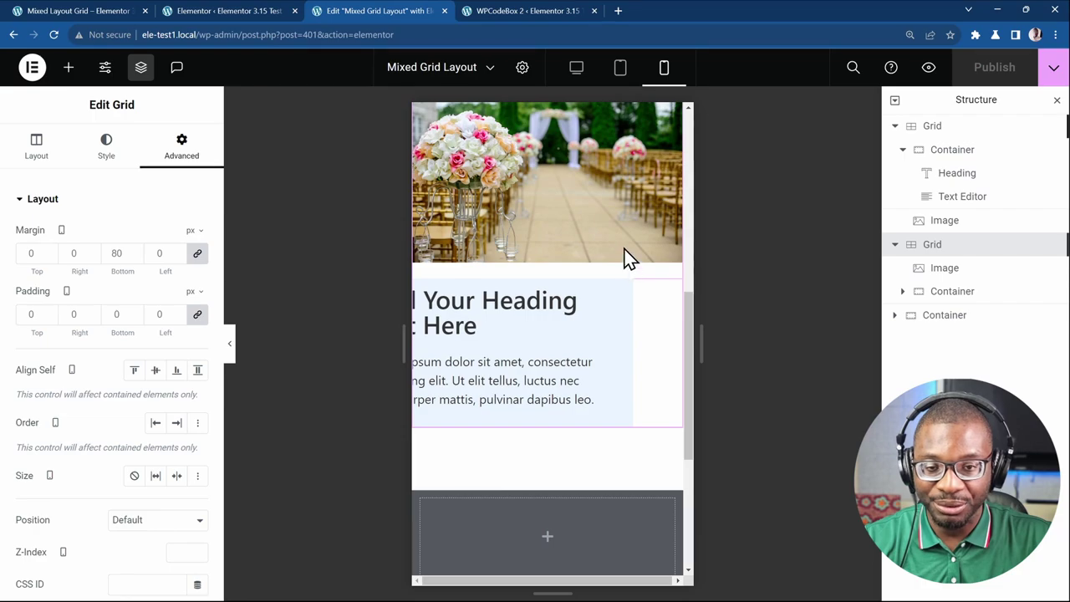
{"action": "left_click", "coordinate": [581, 230]}
{"action": "double_click", "coordinate": [117, 253]}
{"action": "type", "text": "0"}
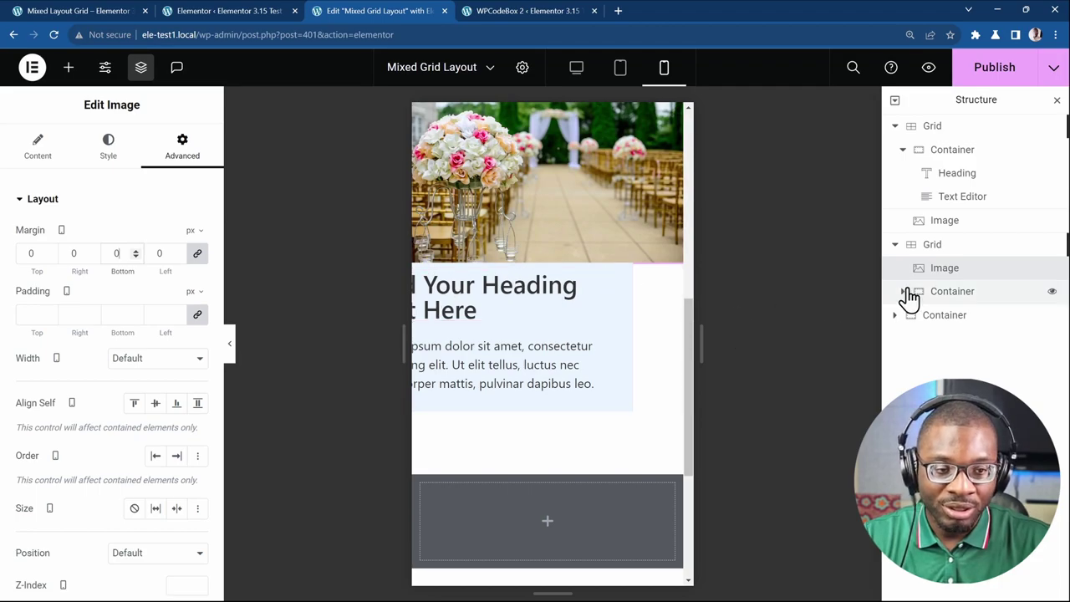
Set the mobile left margin of the second grid's text container to 0.
{"action": "left_click", "coordinate": [940, 292]}
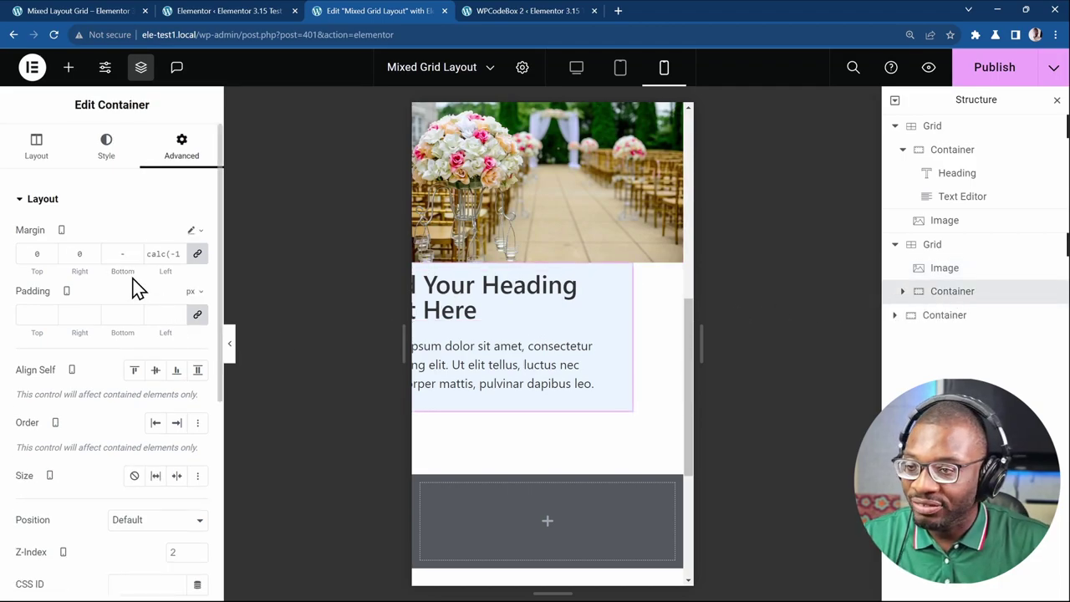
{"action": "double_click", "coordinate": [167, 254]}
{"action": "type", "text": "0"}
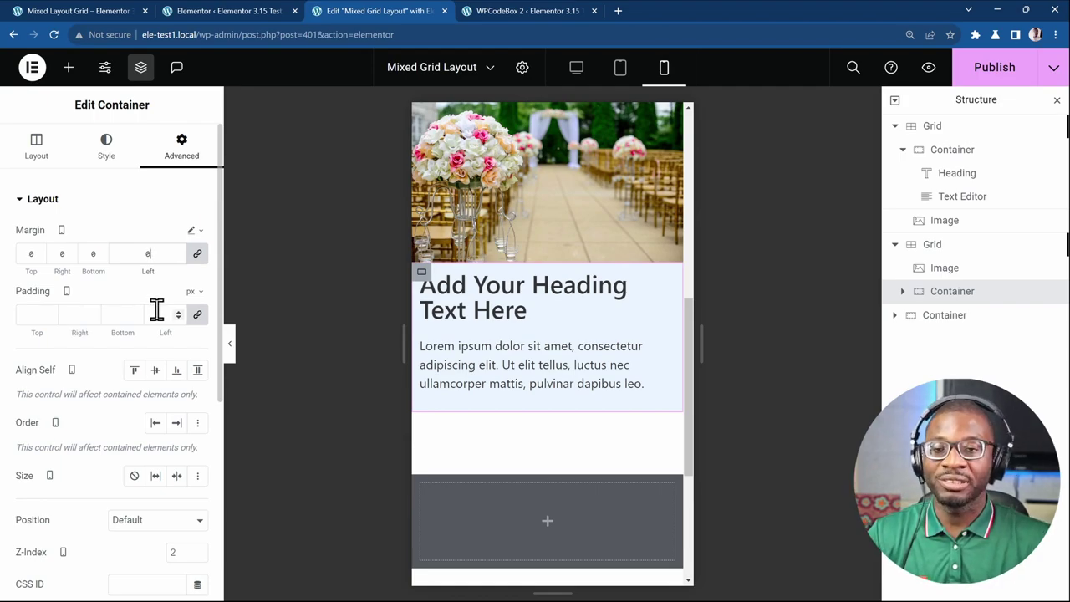
Set the mobile top margin of the second grid's text container to calc(-1 * var(--dd-overlap)) for a vertical overlap.
{"action": "scroll", "coordinate": [483, 317], "scroll_direction": "up", "scroll_amount": 1}
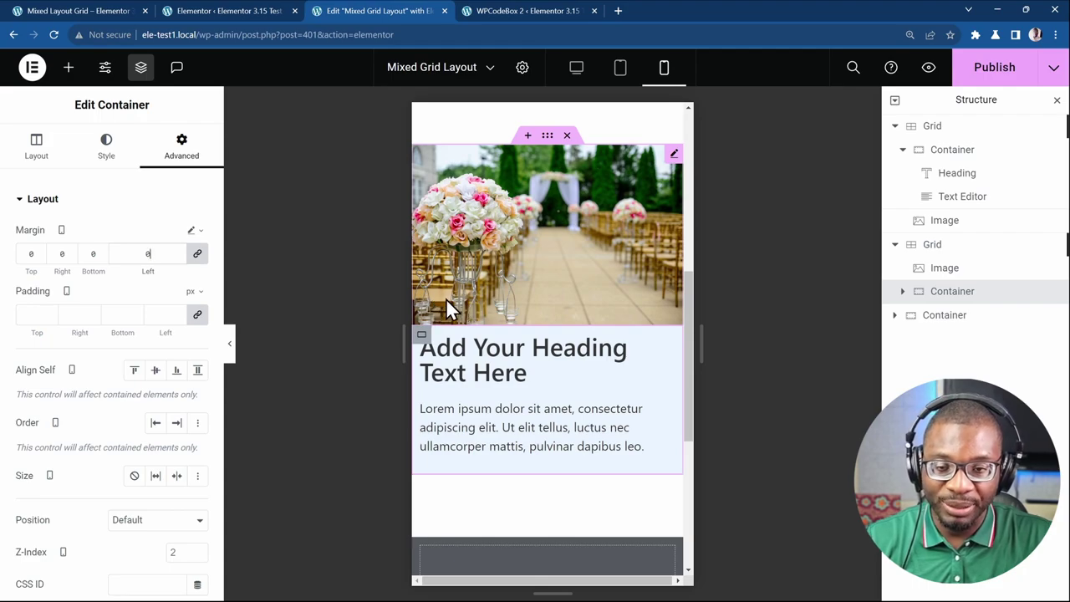
{"action": "left_click", "coordinate": [424, 343]}
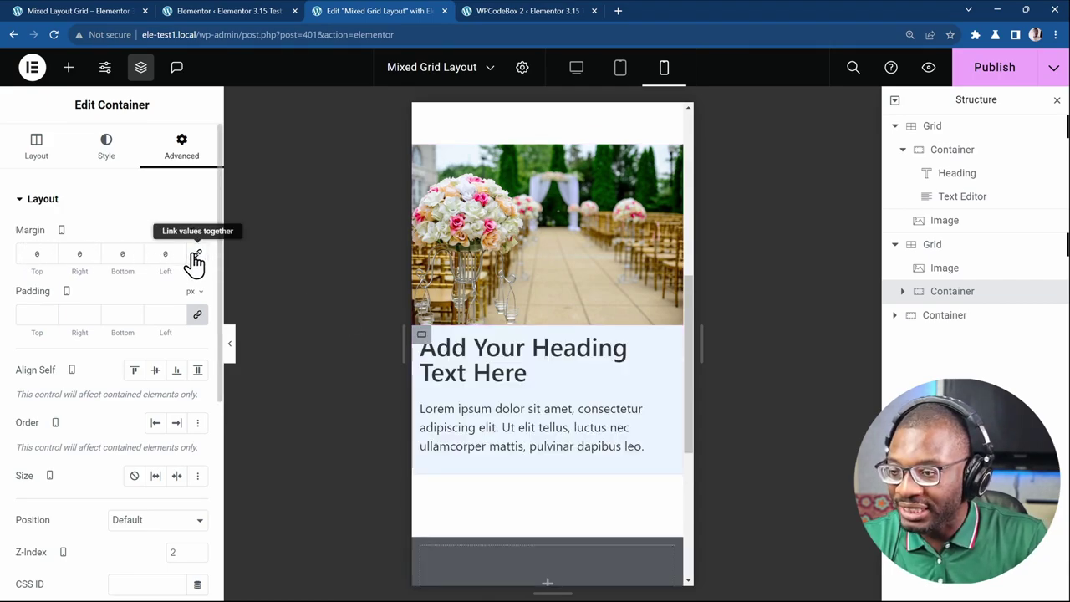
{"action": "left_click", "coordinate": [32, 253]}
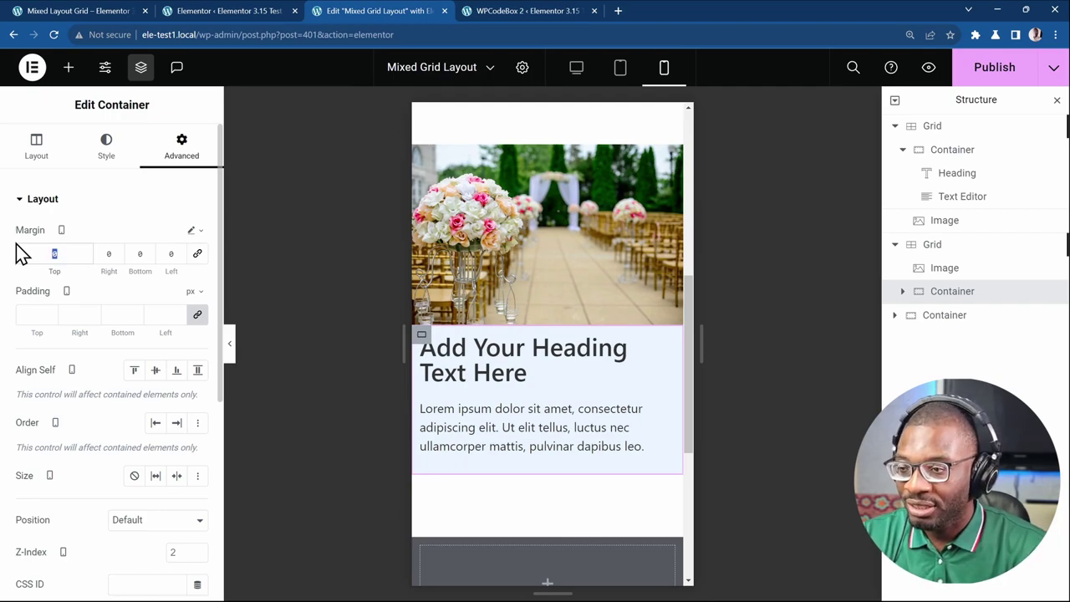
{"action": "type", "text": "calc(-1 "}
{"action": "type", "text": "* var("}
{"action": "type", "text": "--dd-overlap"}
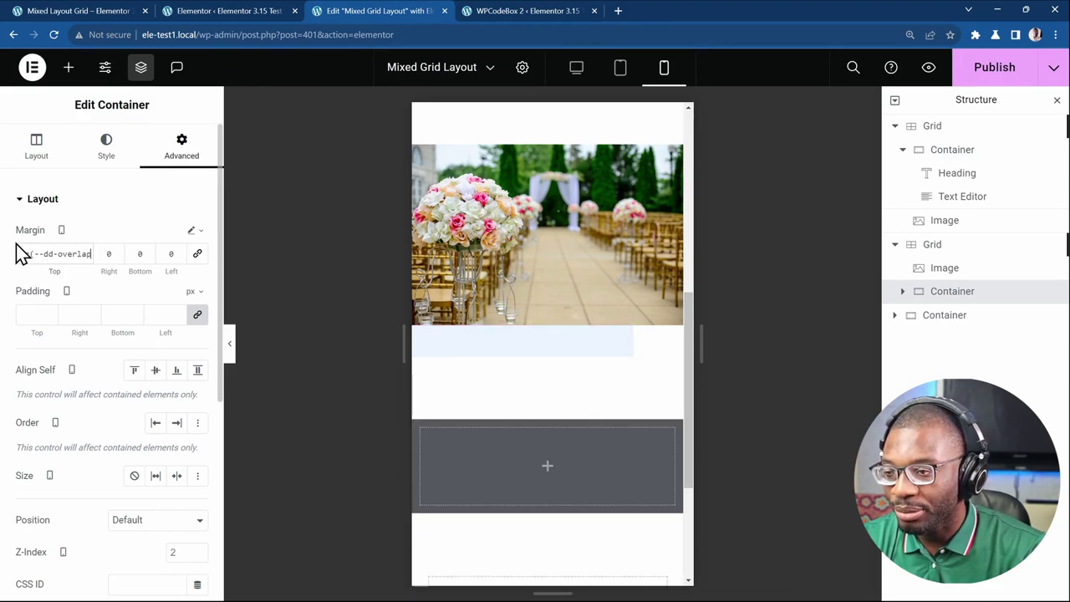
{"action": "type", "text": "))"}
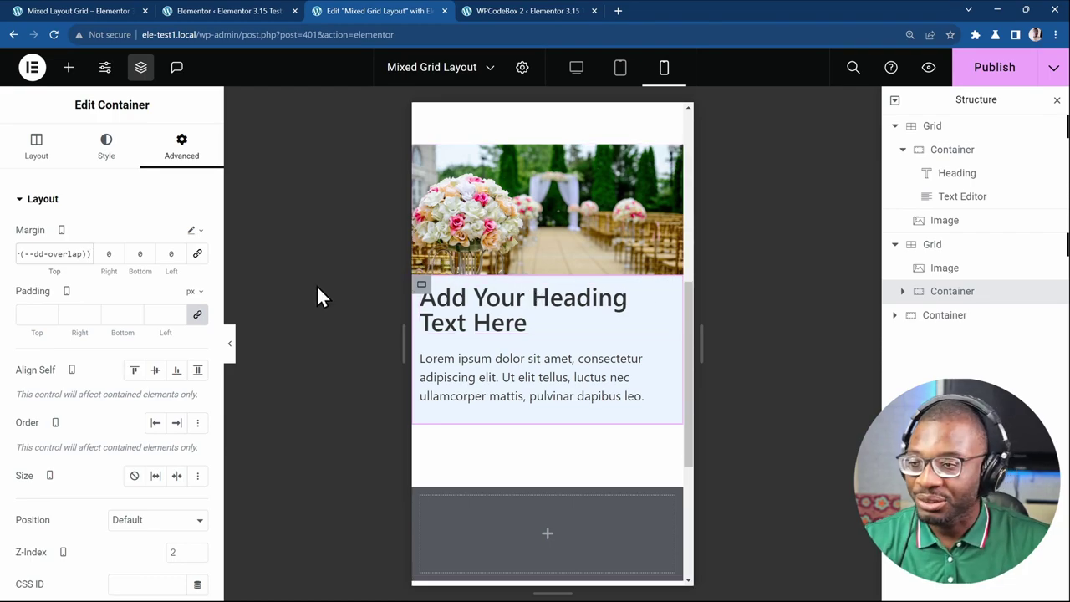
Set the mobile width of the second grid's text container to 95%.
{"action": "left_click", "coordinate": [34, 155]}
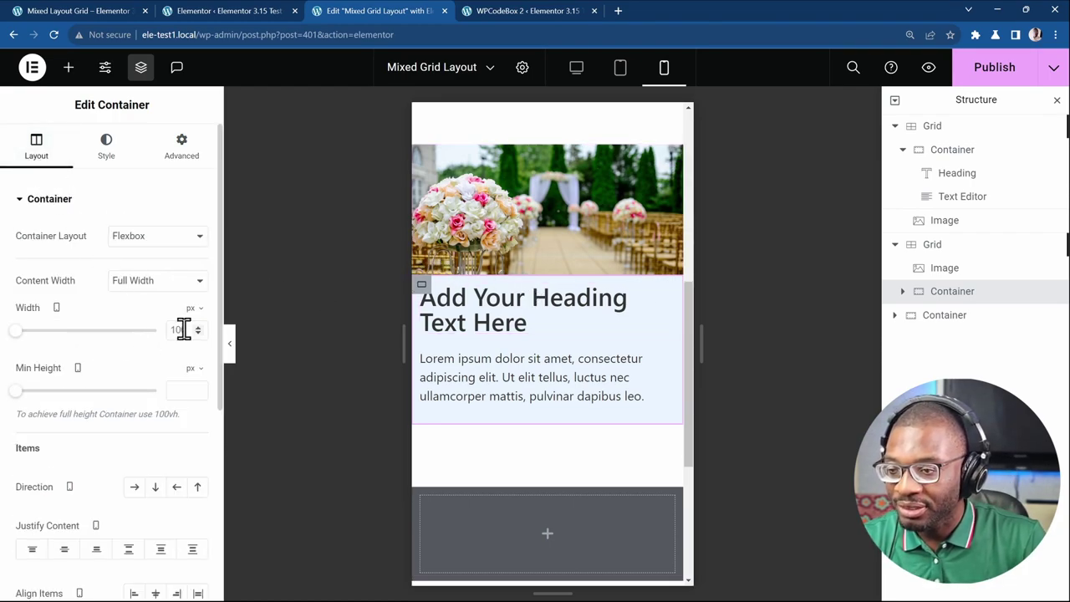
{"action": "mouse_move", "coordinate": [202, 351]}
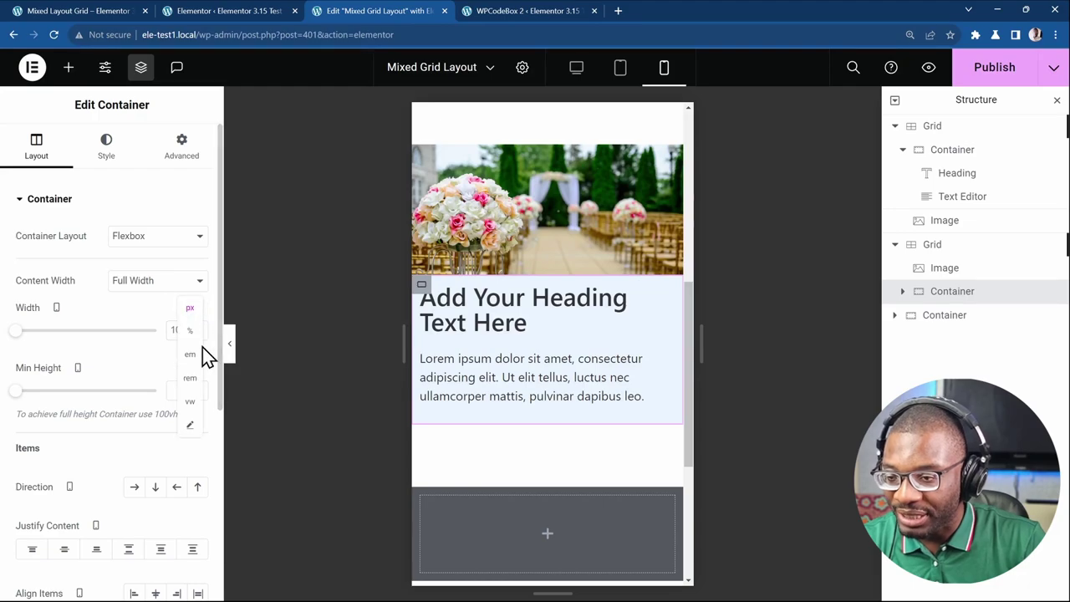
{"action": "left_click", "coordinate": [192, 332]}
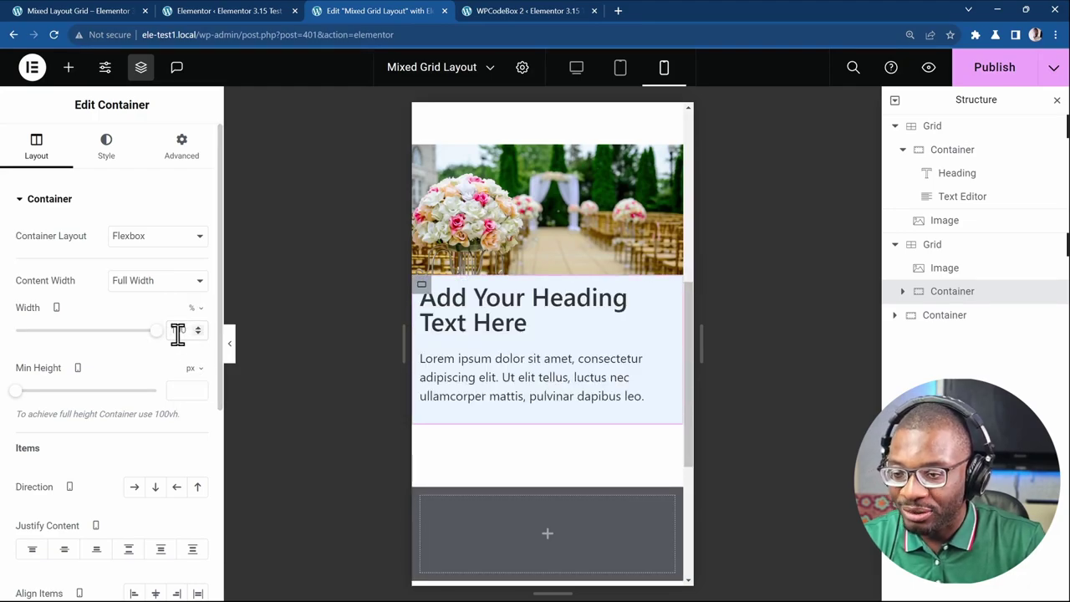
{"action": "left_click", "coordinate": [183, 330]}
{"action": "type", "text": "95"}
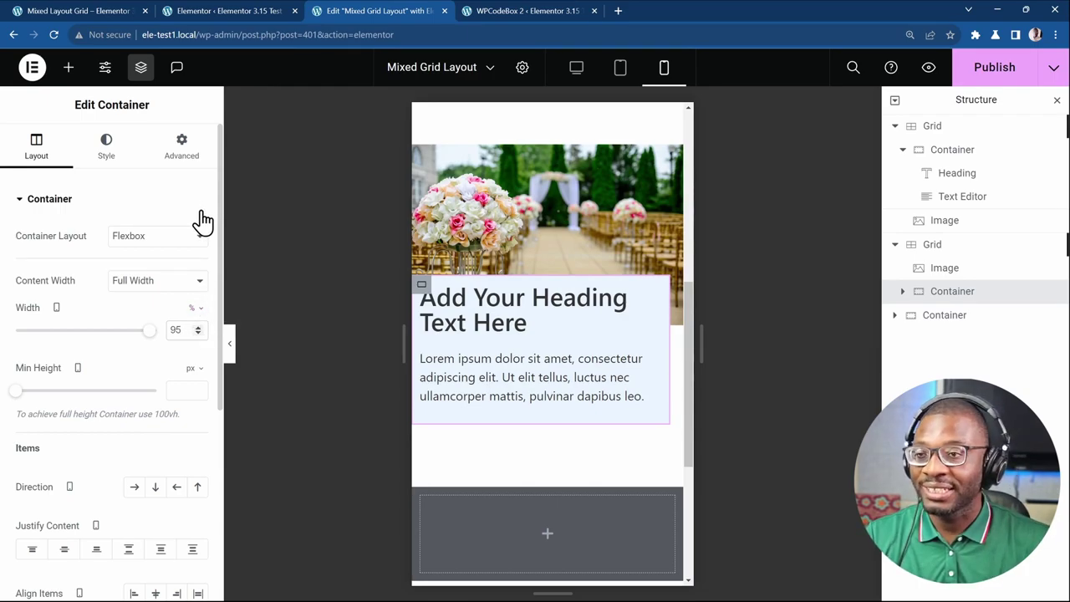
Set the text container's mobile left margin to auto and publish the page changes.
{"action": "left_click", "coordinate": [189, 161]}
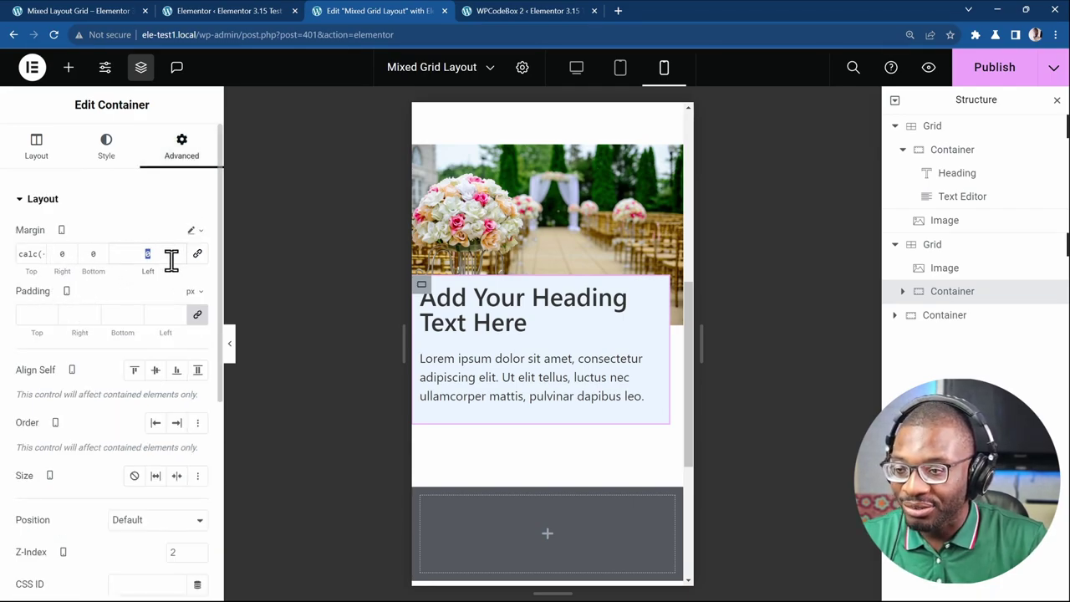
{"action": "type", "text": "auto"}
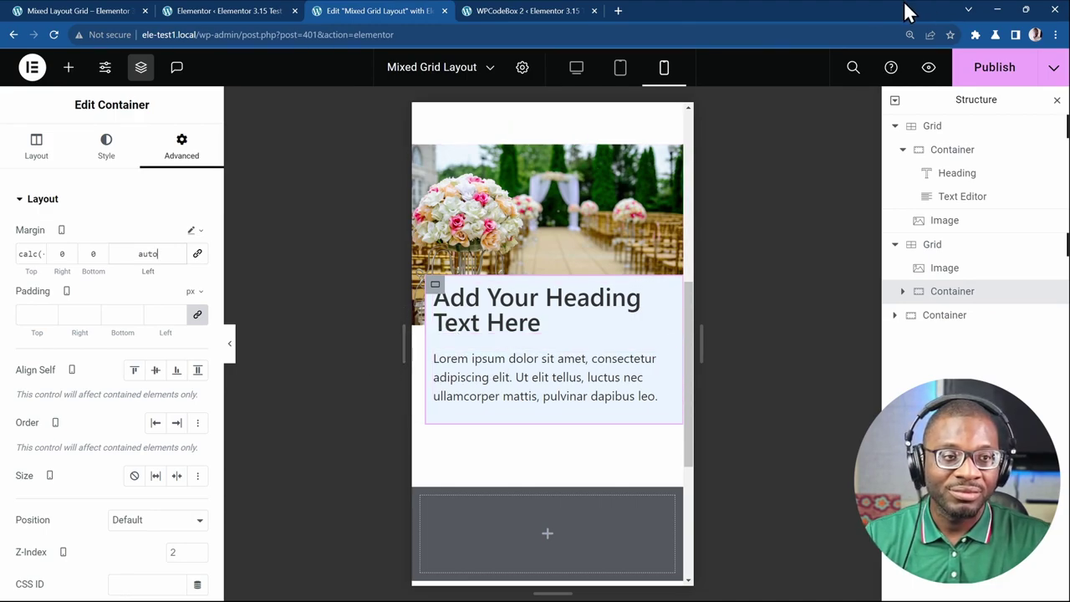
{"action": "left_click", "coordinate": [978, 76]}
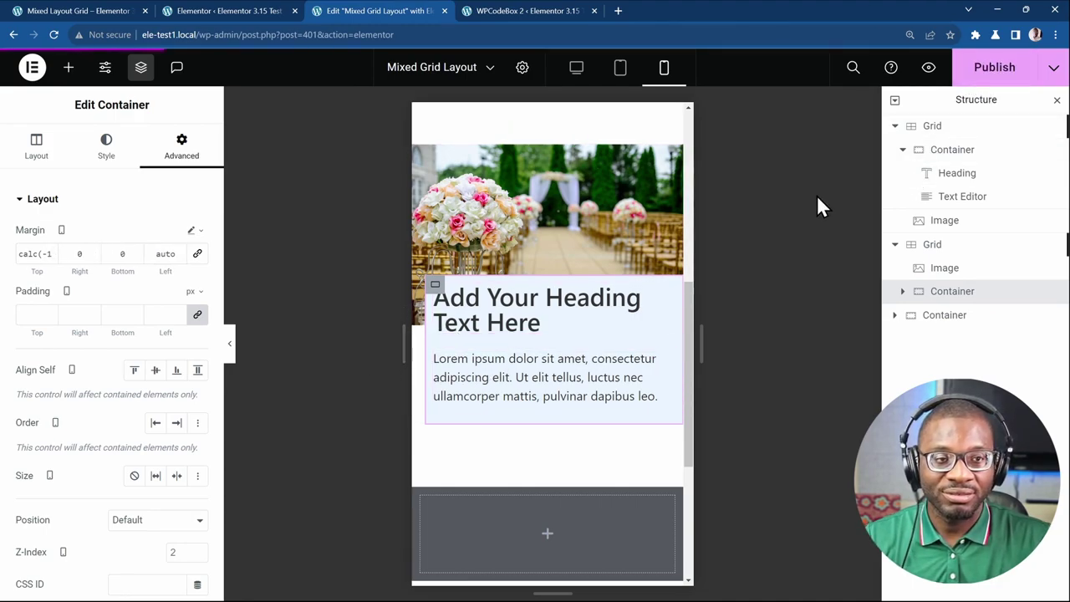
Check the tablet layout, then preview the page in the browser and narrow its responsive viewport to about 720 px to examine both grids.
{"action": "left_click", "coordinate": [619, 76]}
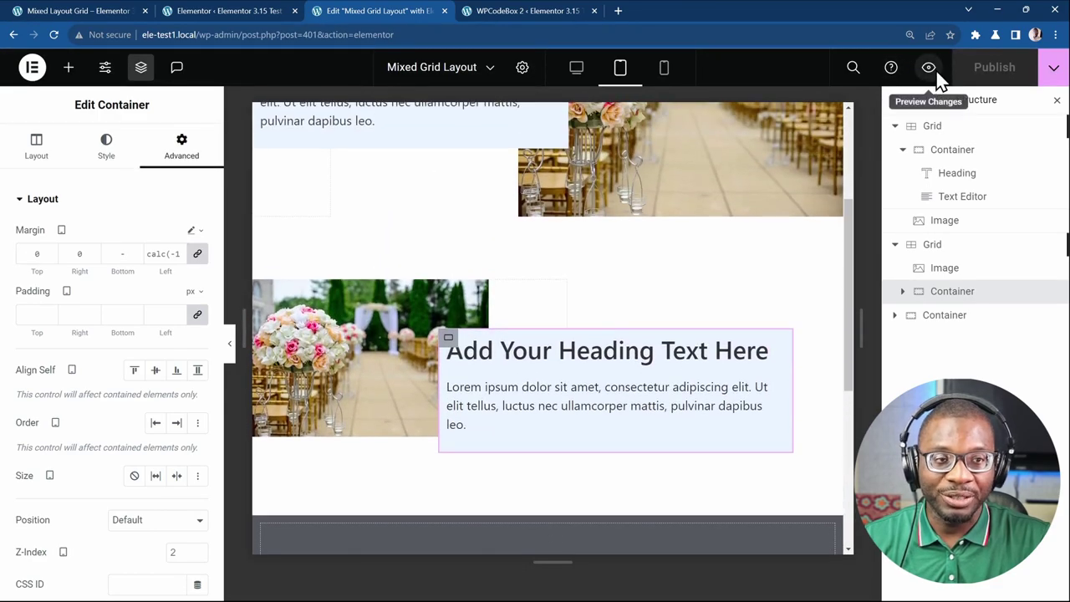
{"action": "left_click", "coordinate": [929, 67]}
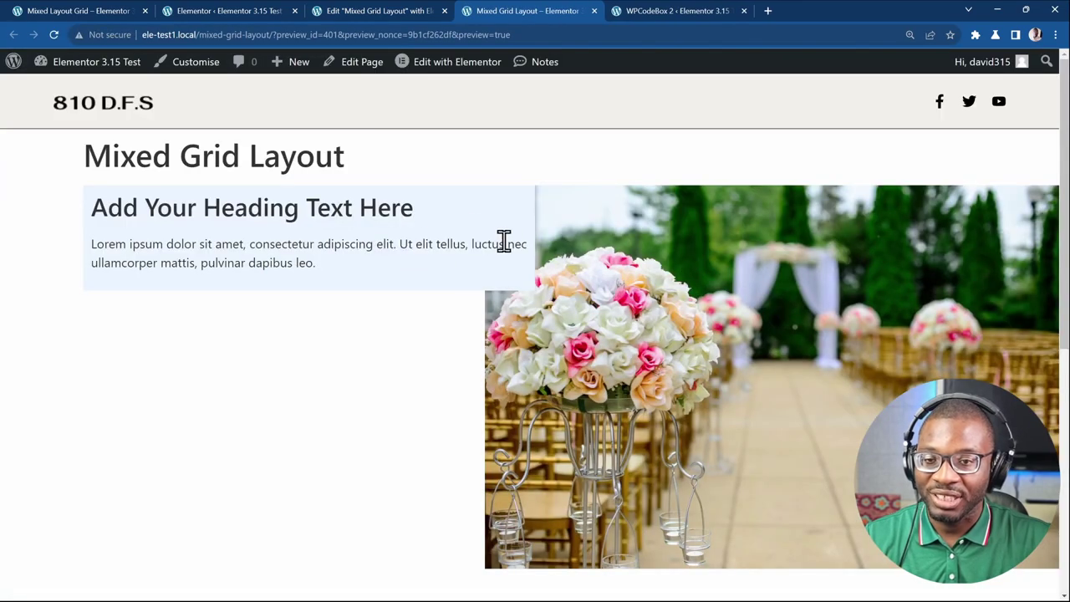
{"action": "scroll", "coordinate": [460, 251], "scroll_direction": "down", "scroll_amount": 5}
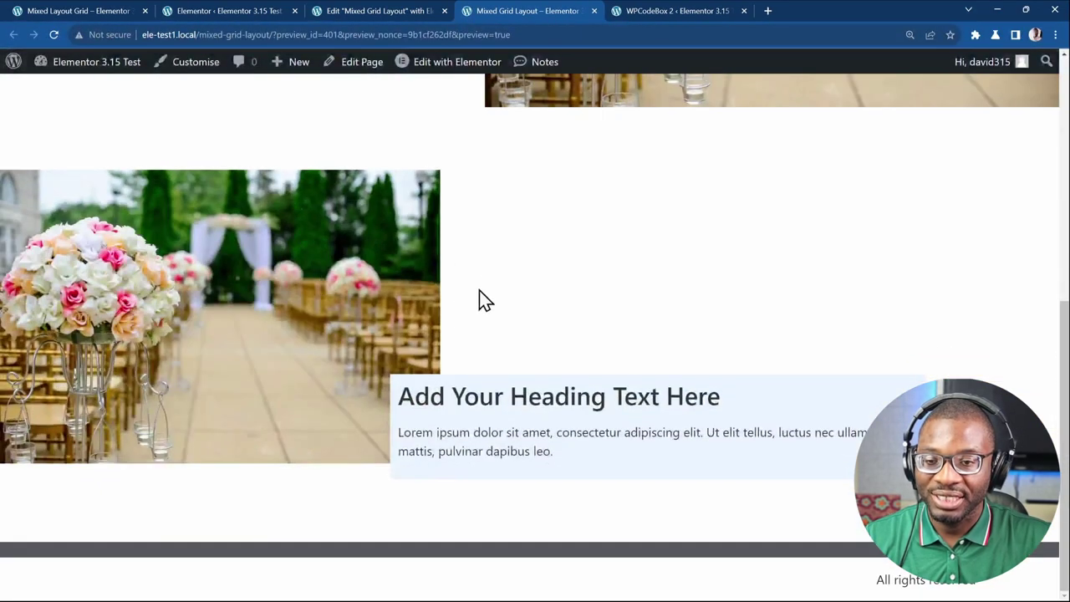
{"action": "right_click", "coordinate": [584, 225]}
{"action": "left_click", "coordinate": [665, 478]}
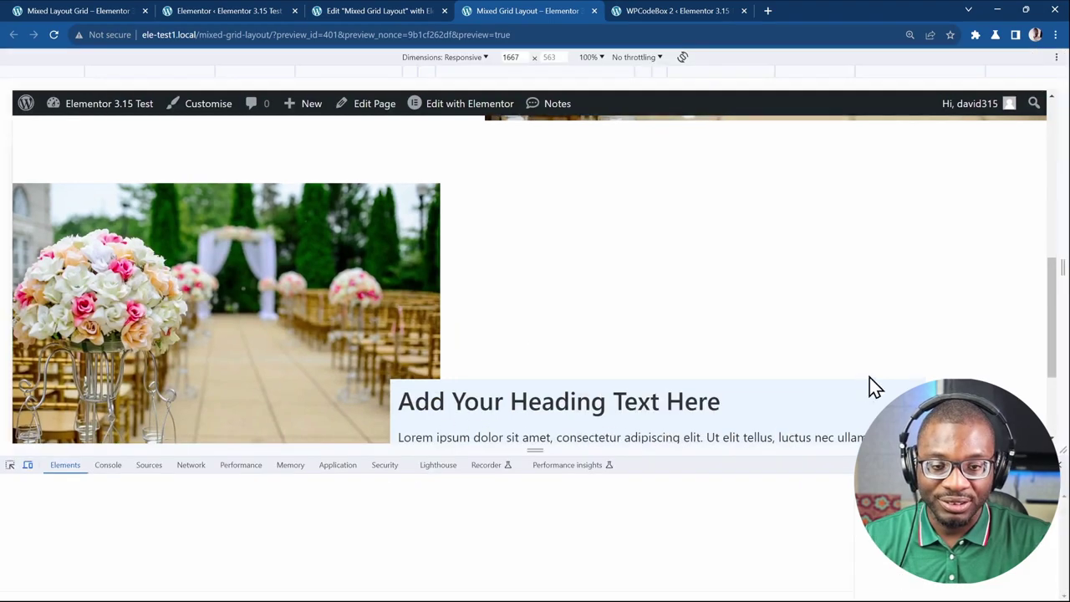
{"action": "left_click_drag", "start_coordinate": [1055, 279], "coordinate": [766, 290]}
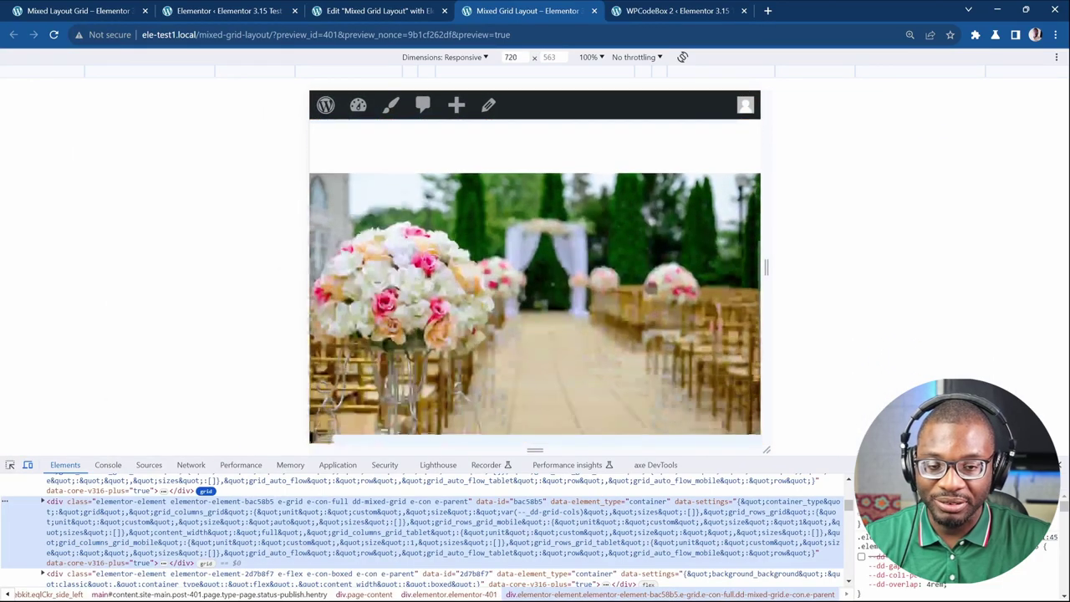